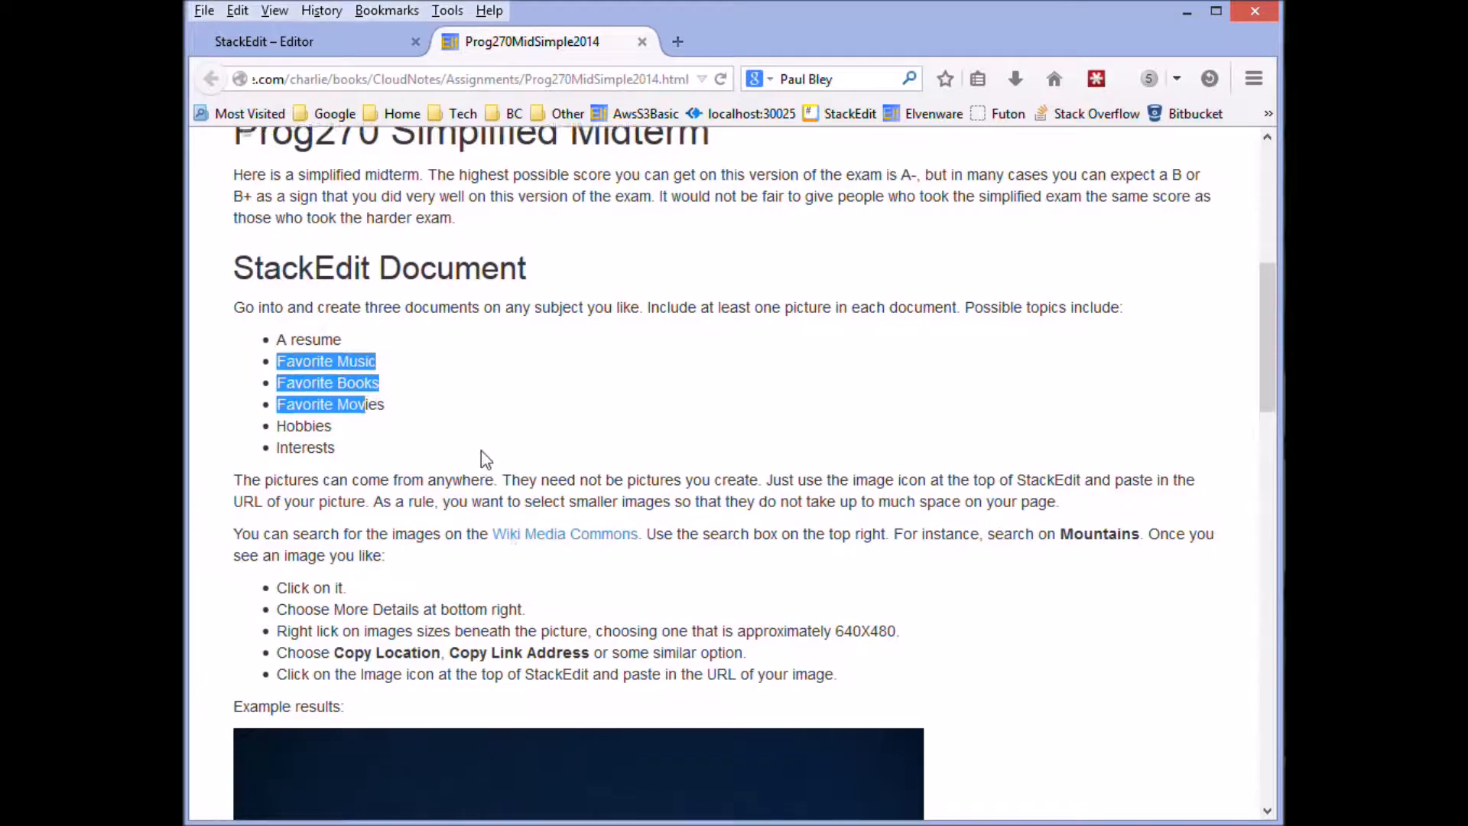
# Switch to the StackEdit editor and create a new document titled "Forests".
pyautogui.scroll(-6, 448, 474)
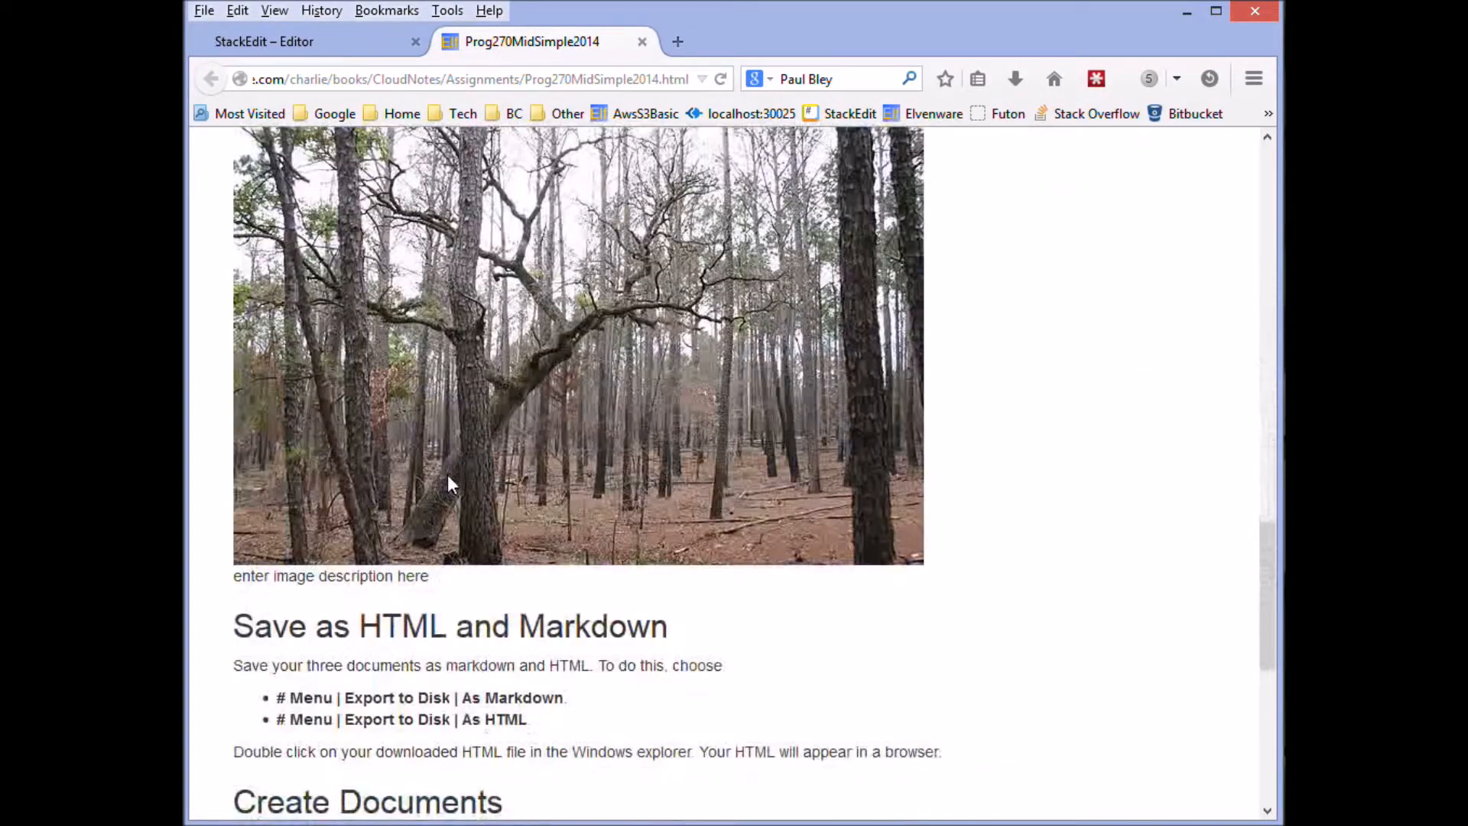
pyautogui.scroll(-7, 557, 628)
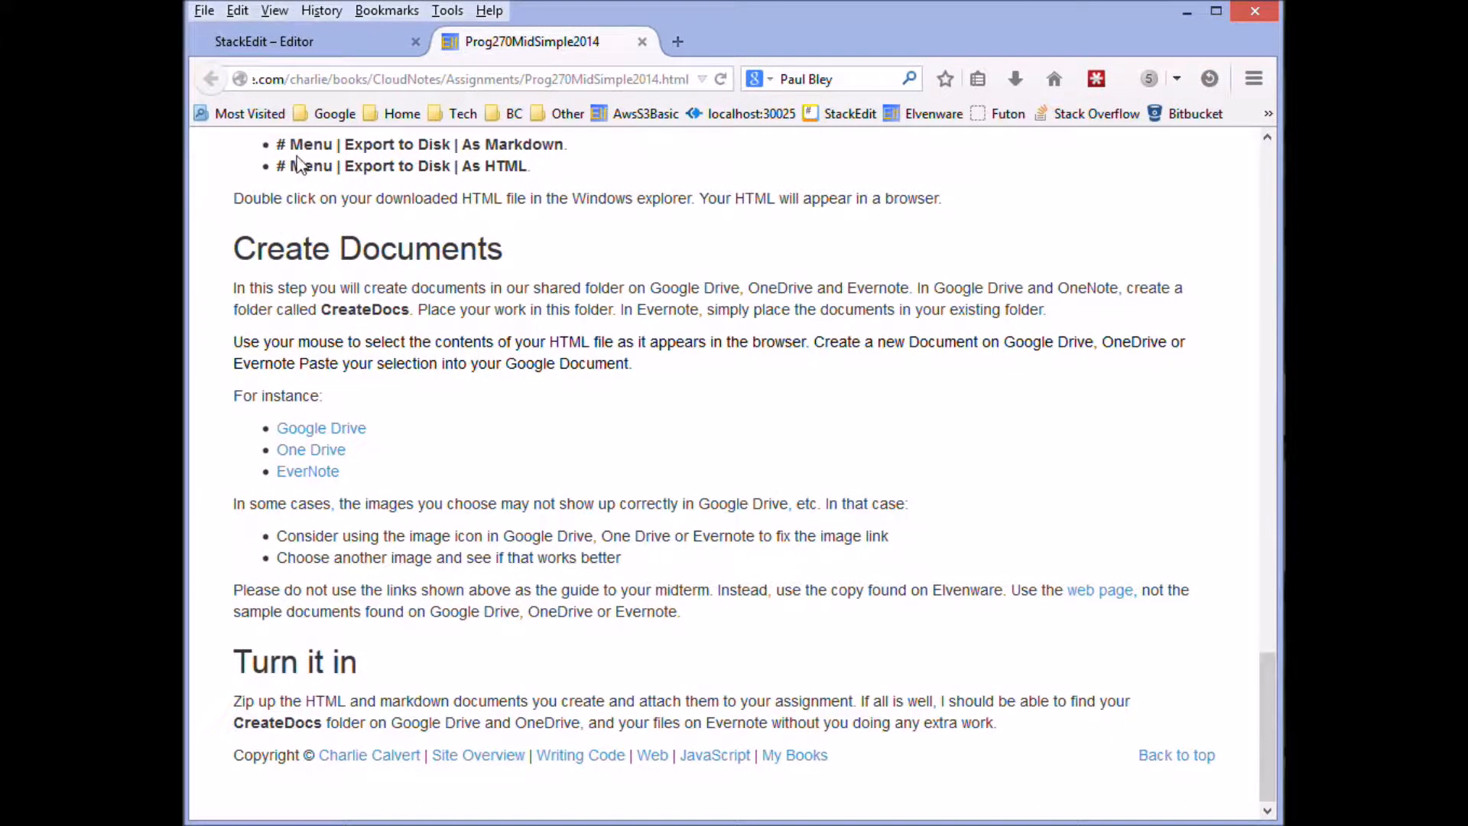
pyautogui.click(337, 44)
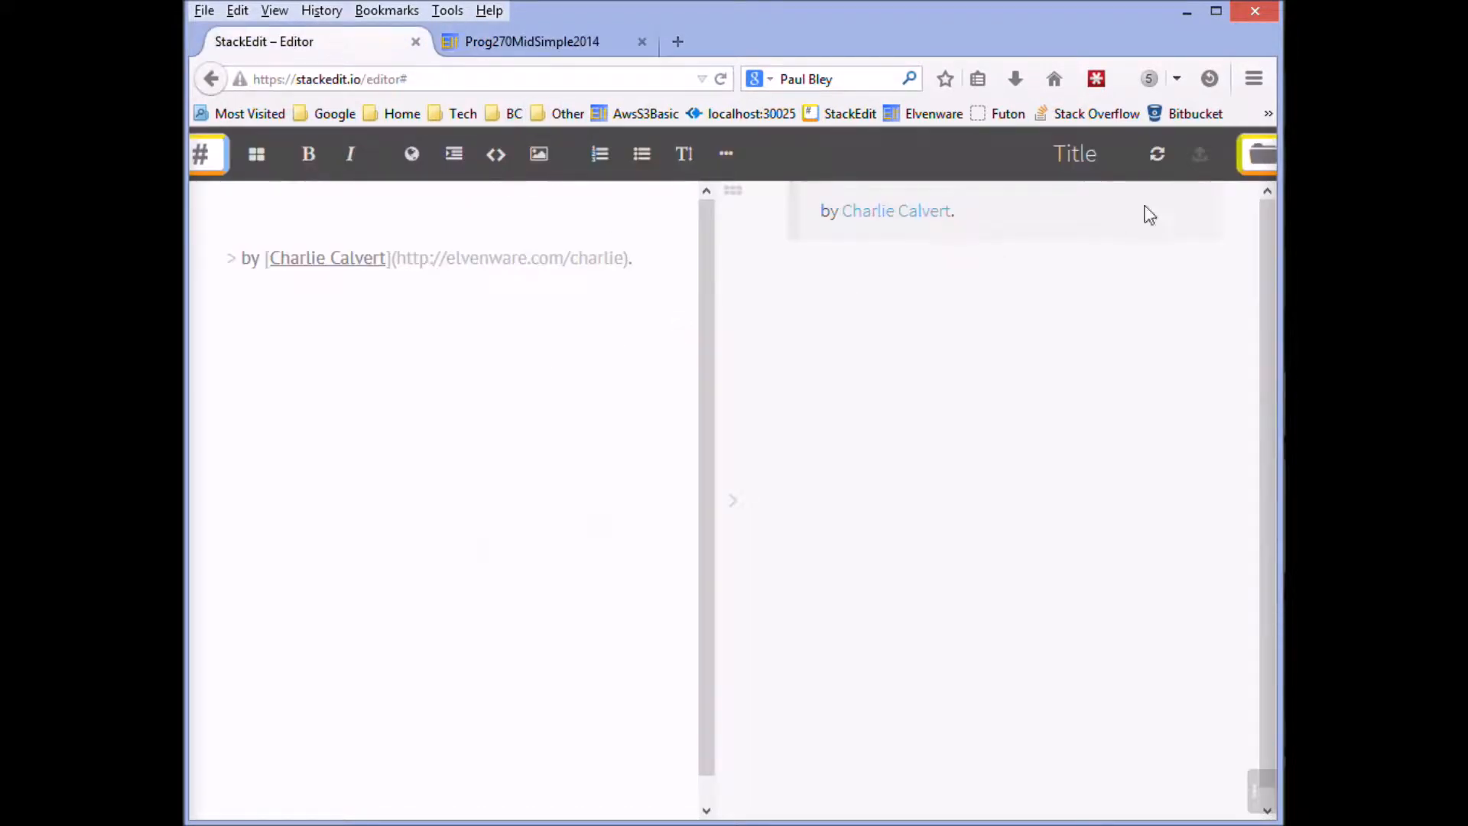
pyautogui.click(1257, 153)
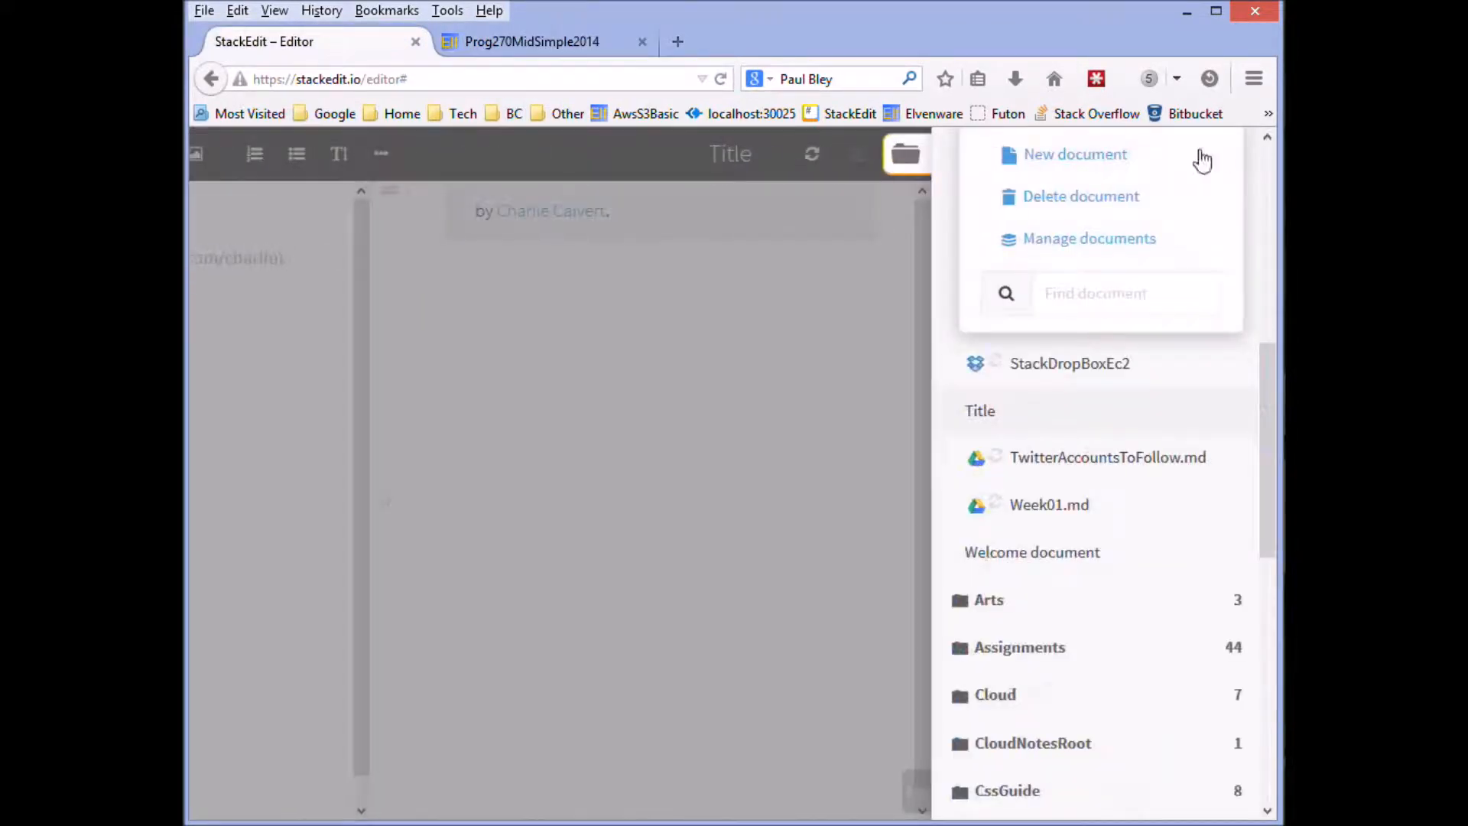
pyautogui.click(1114, 154)
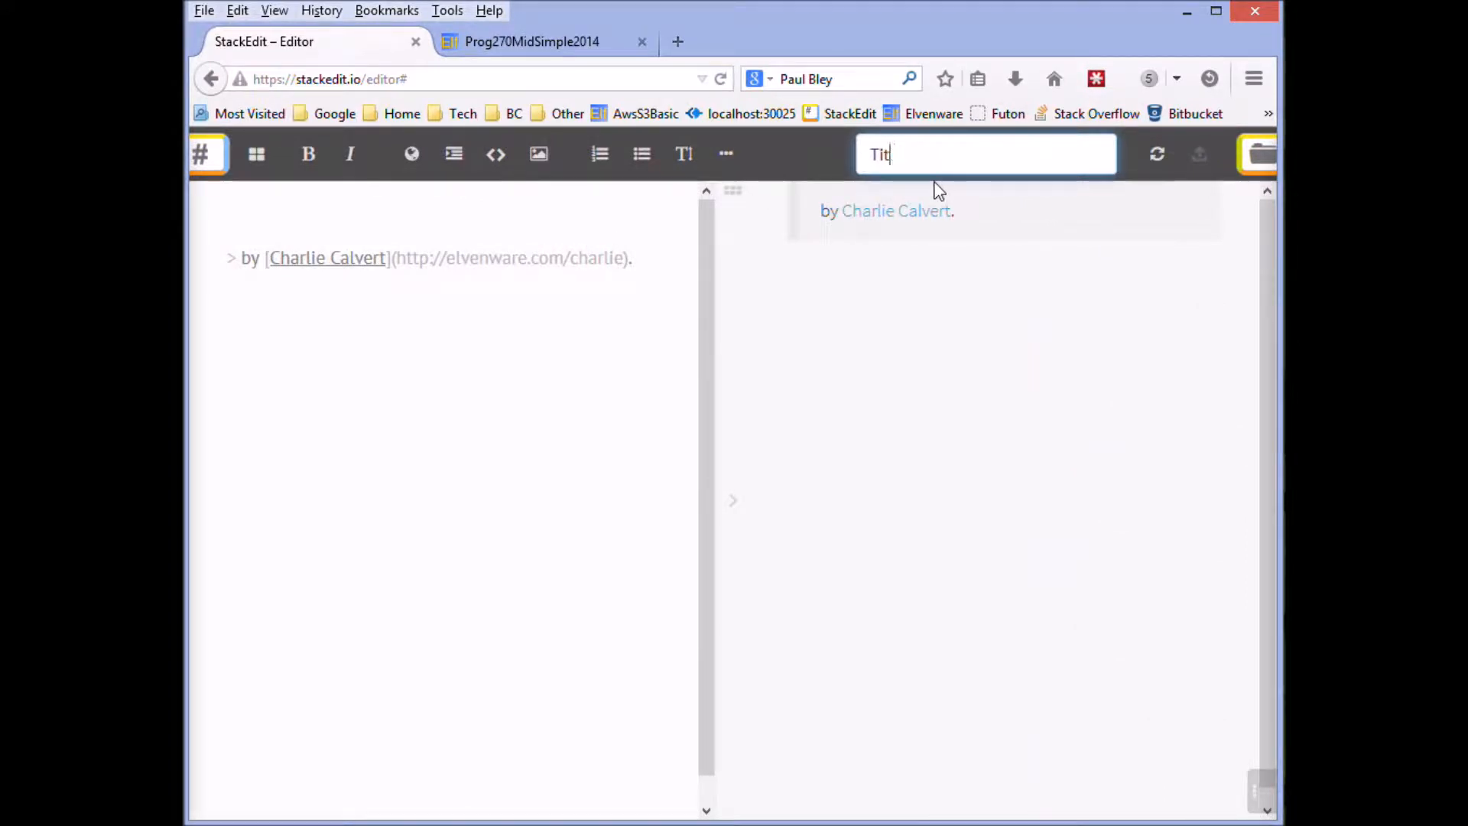
pyautogui.press('BackSpace')
pyautogui.write('Forests')
pyautogui.press('Return')
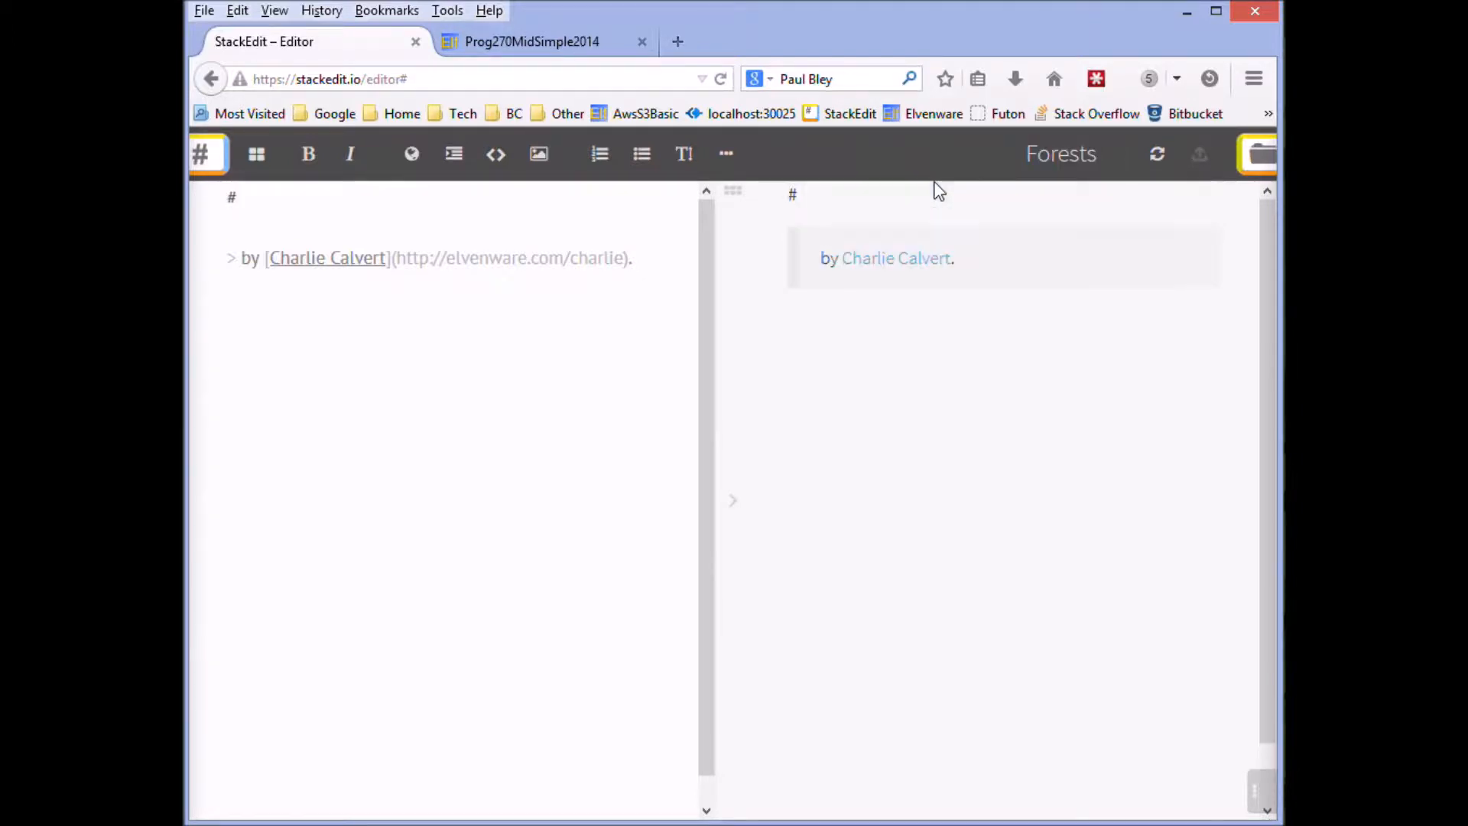
# Give the document the top-level heading "Forests".
pyautogui.write('Forest')
pyautogui.press('BackSpace')
pyautogui.press('BackSpace')
pyautogui.press('BackSpace')
pyautogui.press('BackSpace')
pyautogui.press('BackSpace')
pyautogui.press('BackSpace')
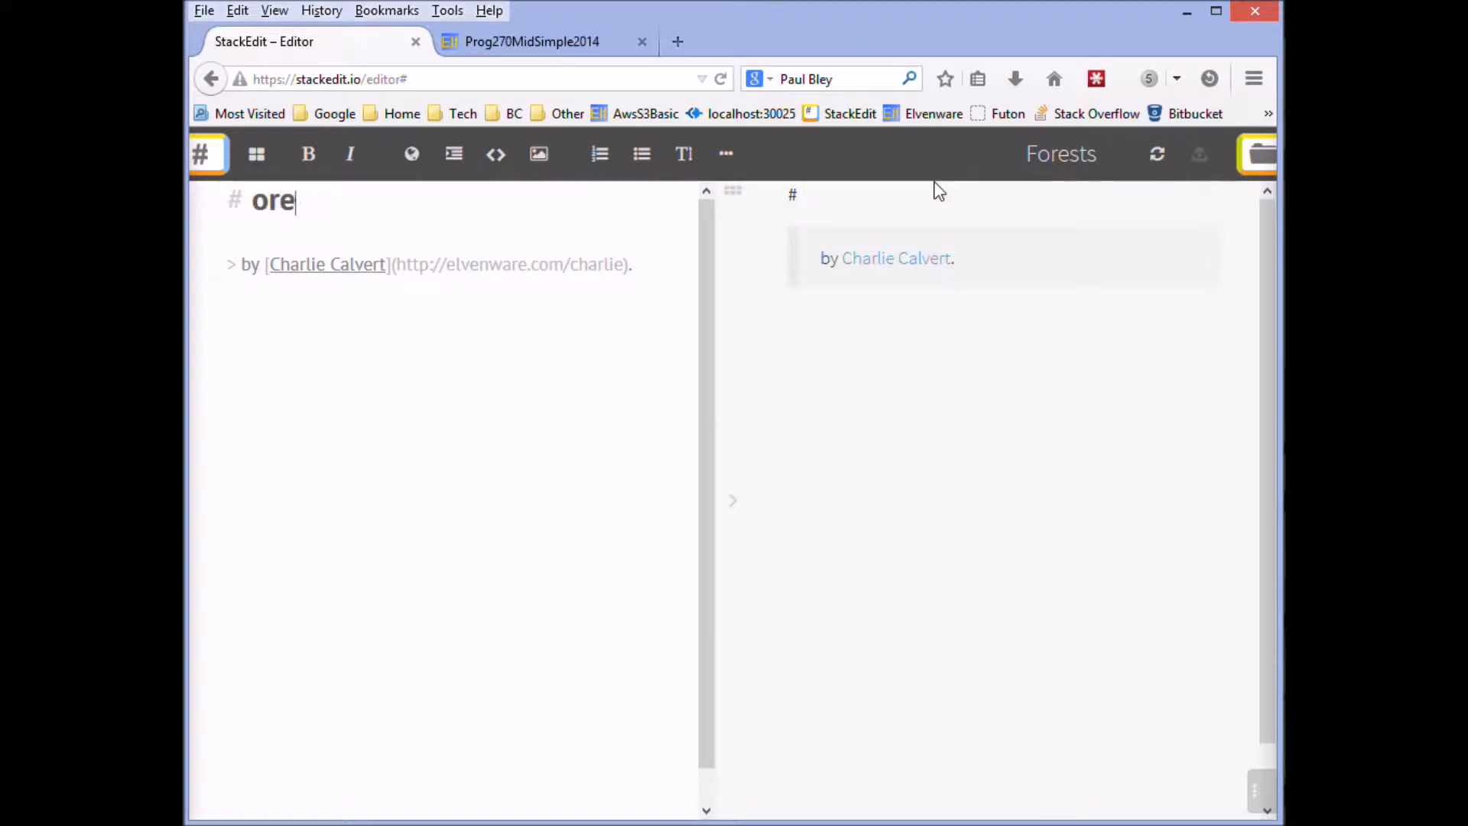
pyautogui.write('Forests')
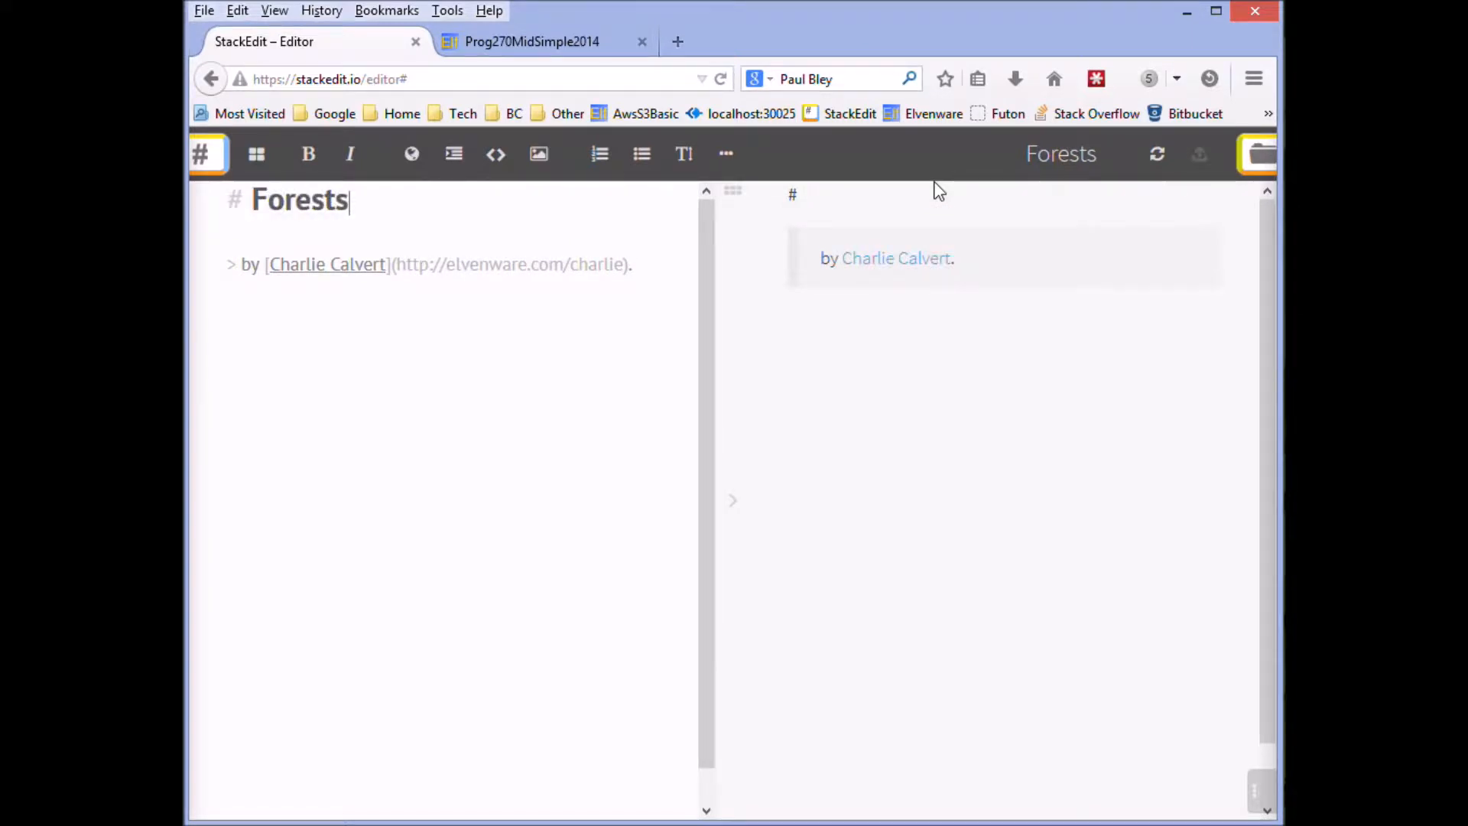
# Replace the author byline under the heading with the sentence "I like forests.".
pyautogui.press('Down')
pyautogui.press('Down')
pyautogui.press('Home')
pyautogui.hotkey('shift', 'End')
pyautogui.press('Delete')
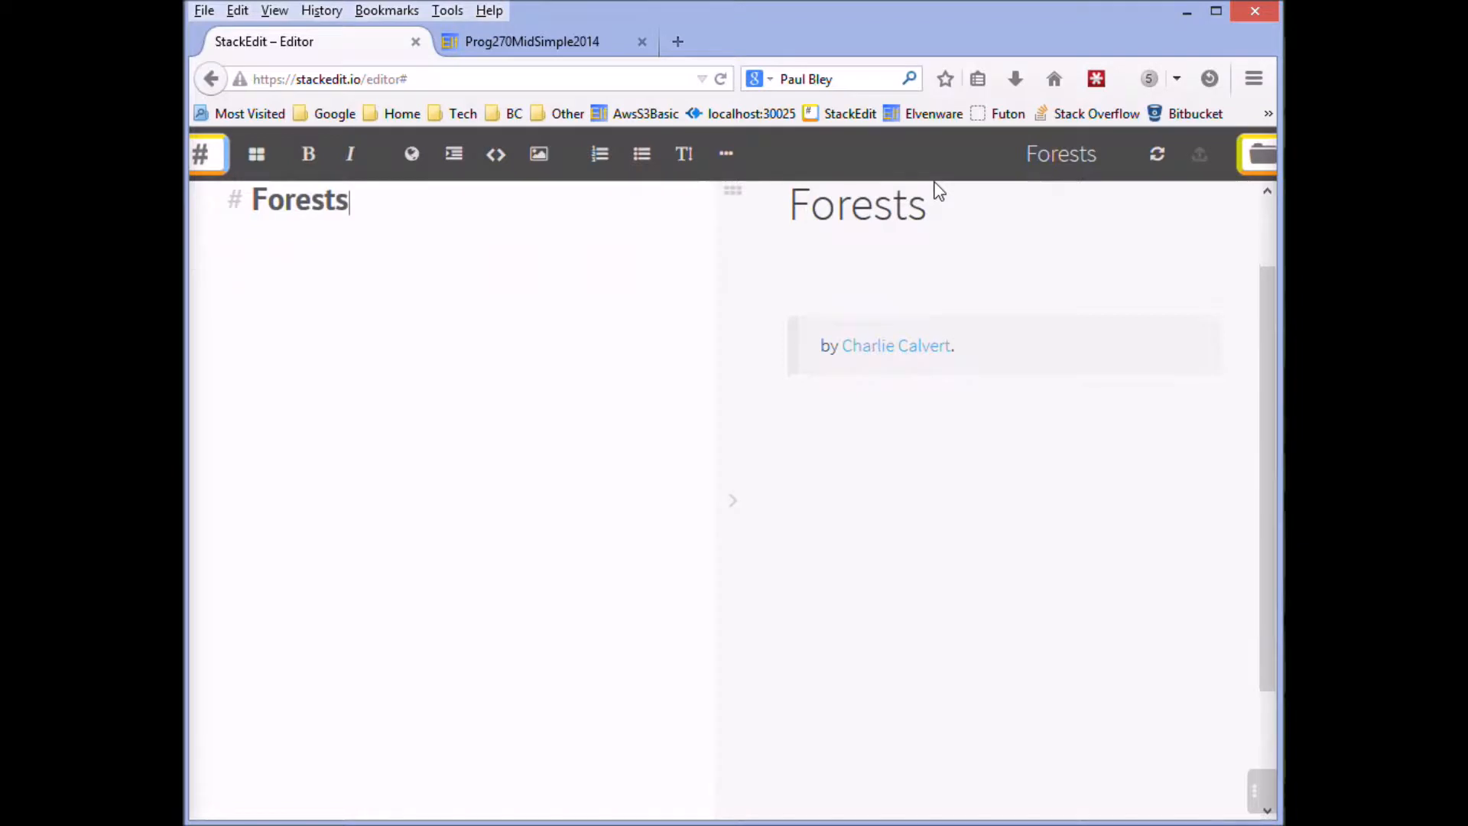
pyautogui.write('I like forests.')
pyautogui.press('Return')
pyautogui.press('Return')
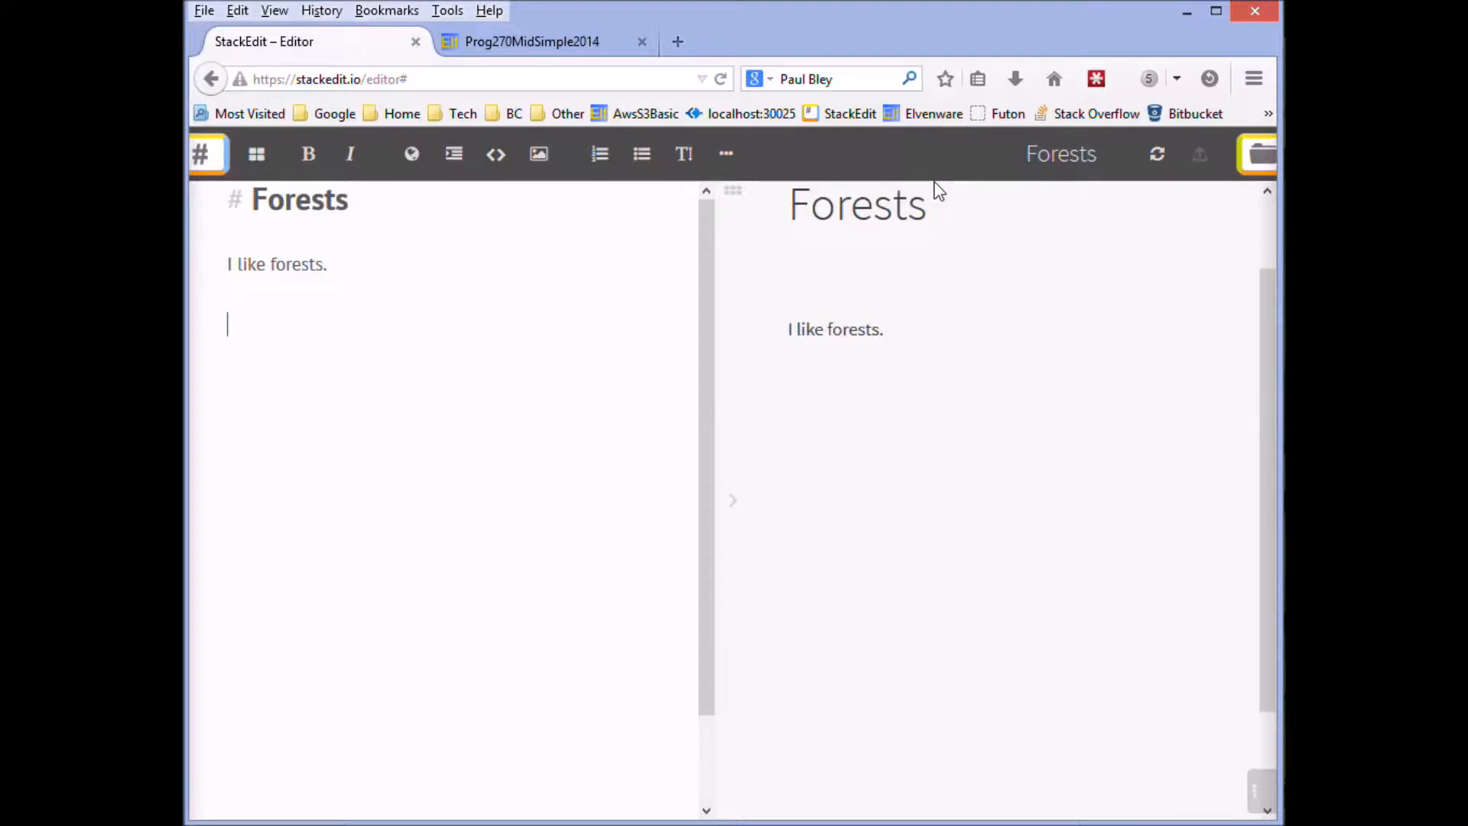
# Add the second-level heading "Favorite Pictures" and below it the sentence "Here are some images of forests that I like.".
pyautogui.write('## Favorite')
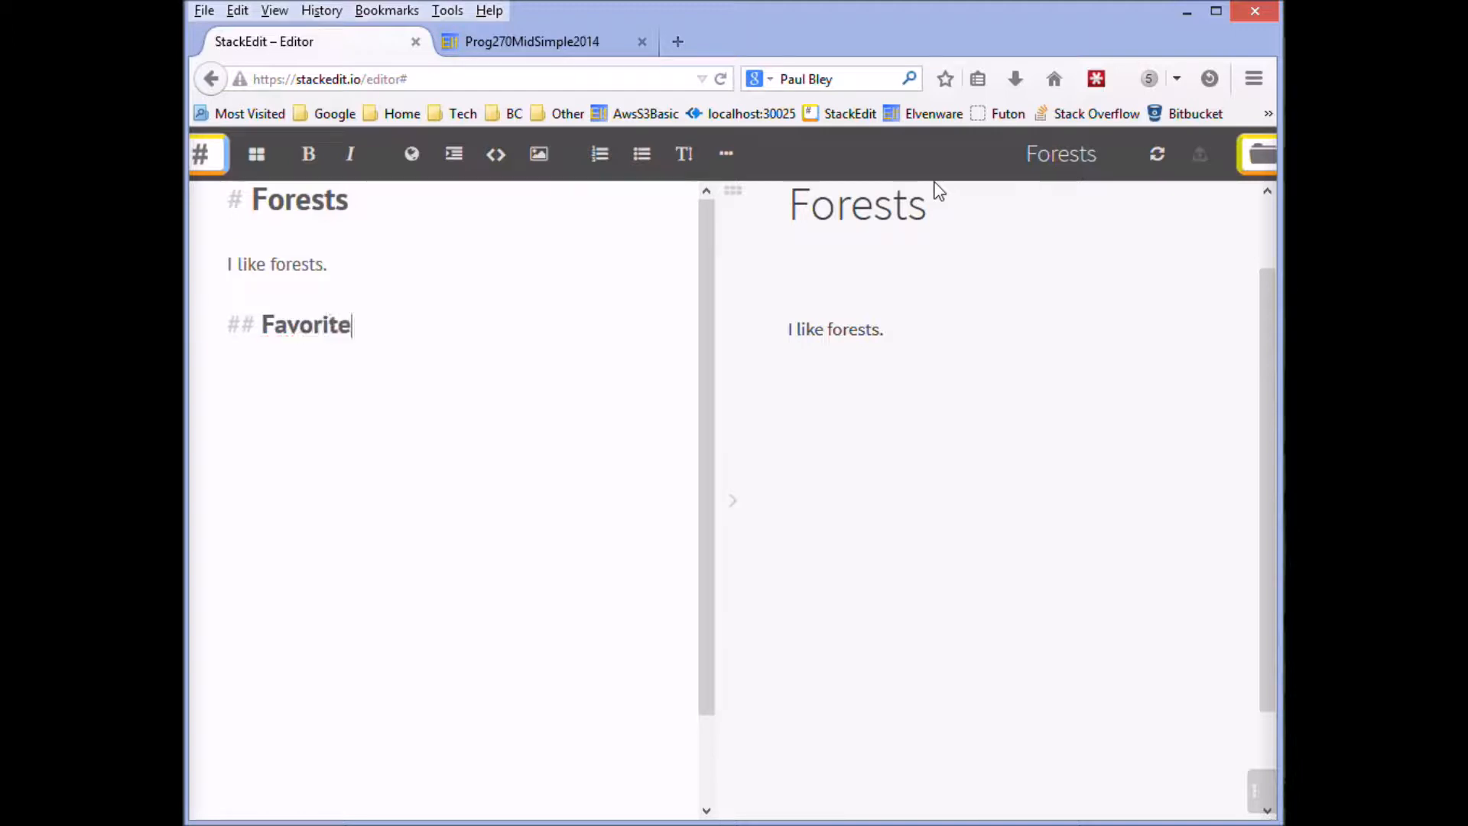
pyautogui.write(' Pictures')
pyautogui.press('Return')
pyautogui.press('Return')
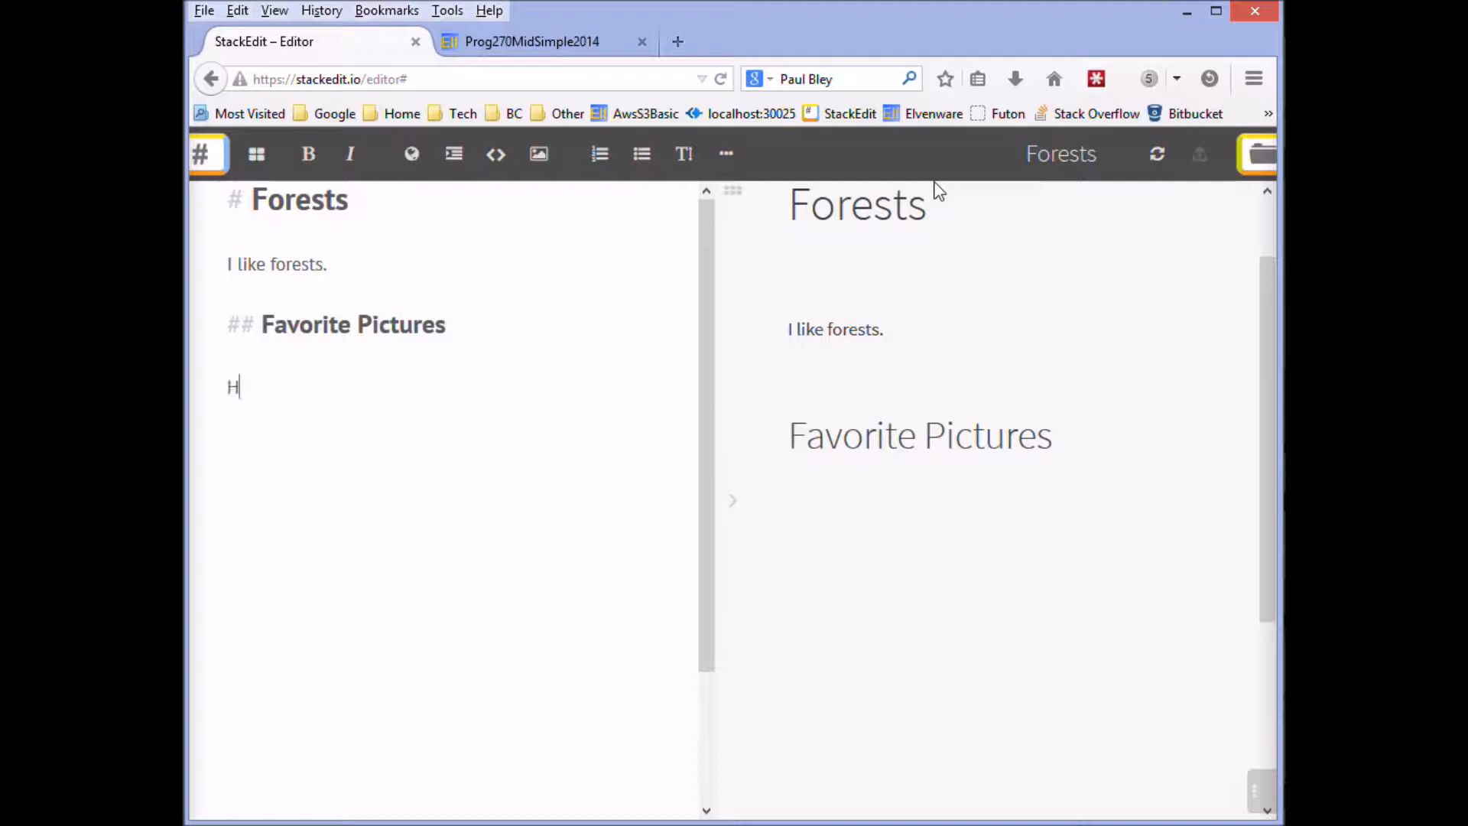
pyautogui.write('Here are some images of forests that I like')
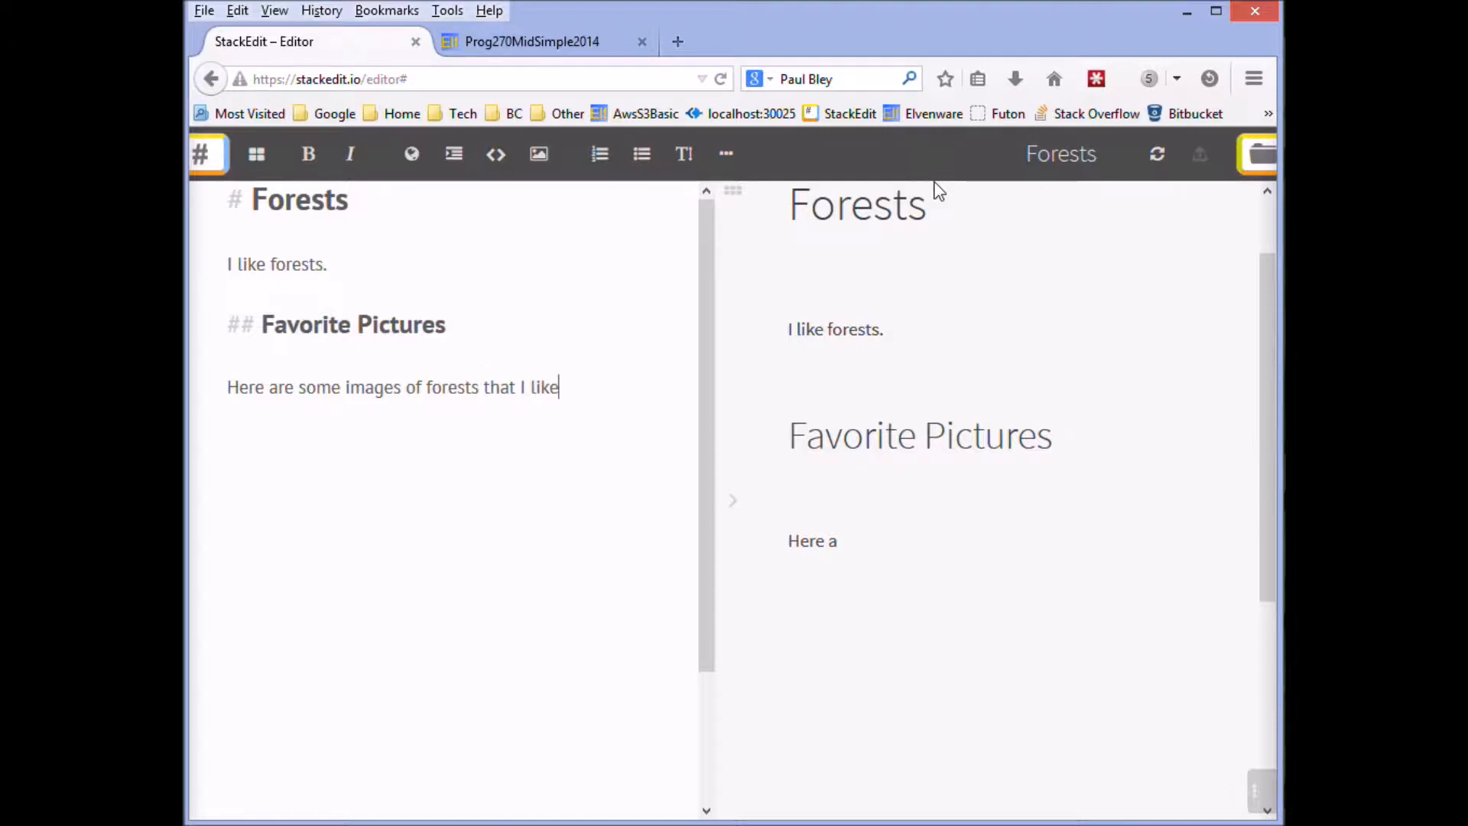
pyautogui.write('.')
pyautogui.press('Return')
pyautogui.press('Return')
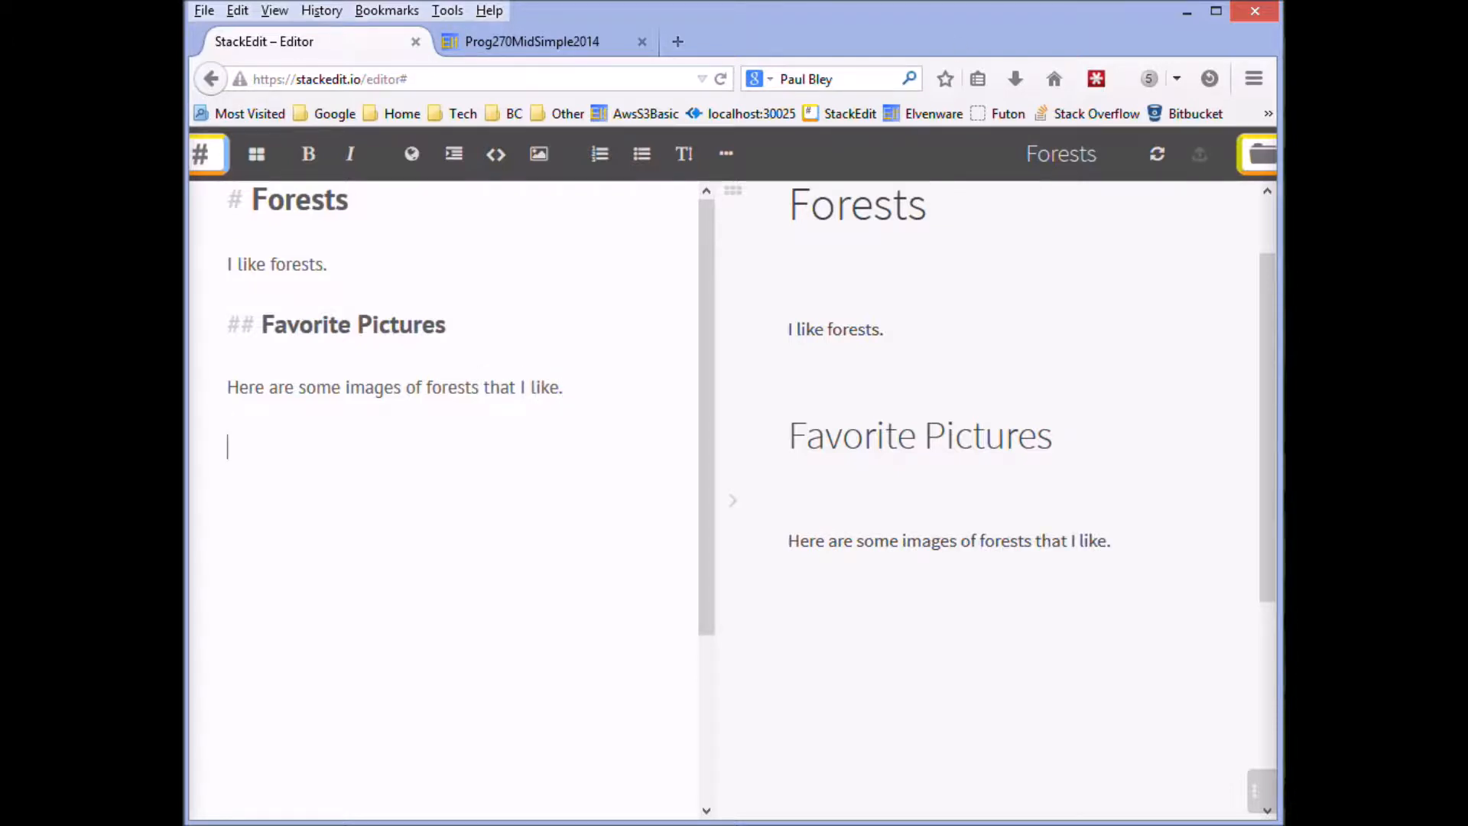
# In a new browser tab, search Google for "wiki commons" and open the Wikimedia Commons main page.
pyautogui.click(680, 38)
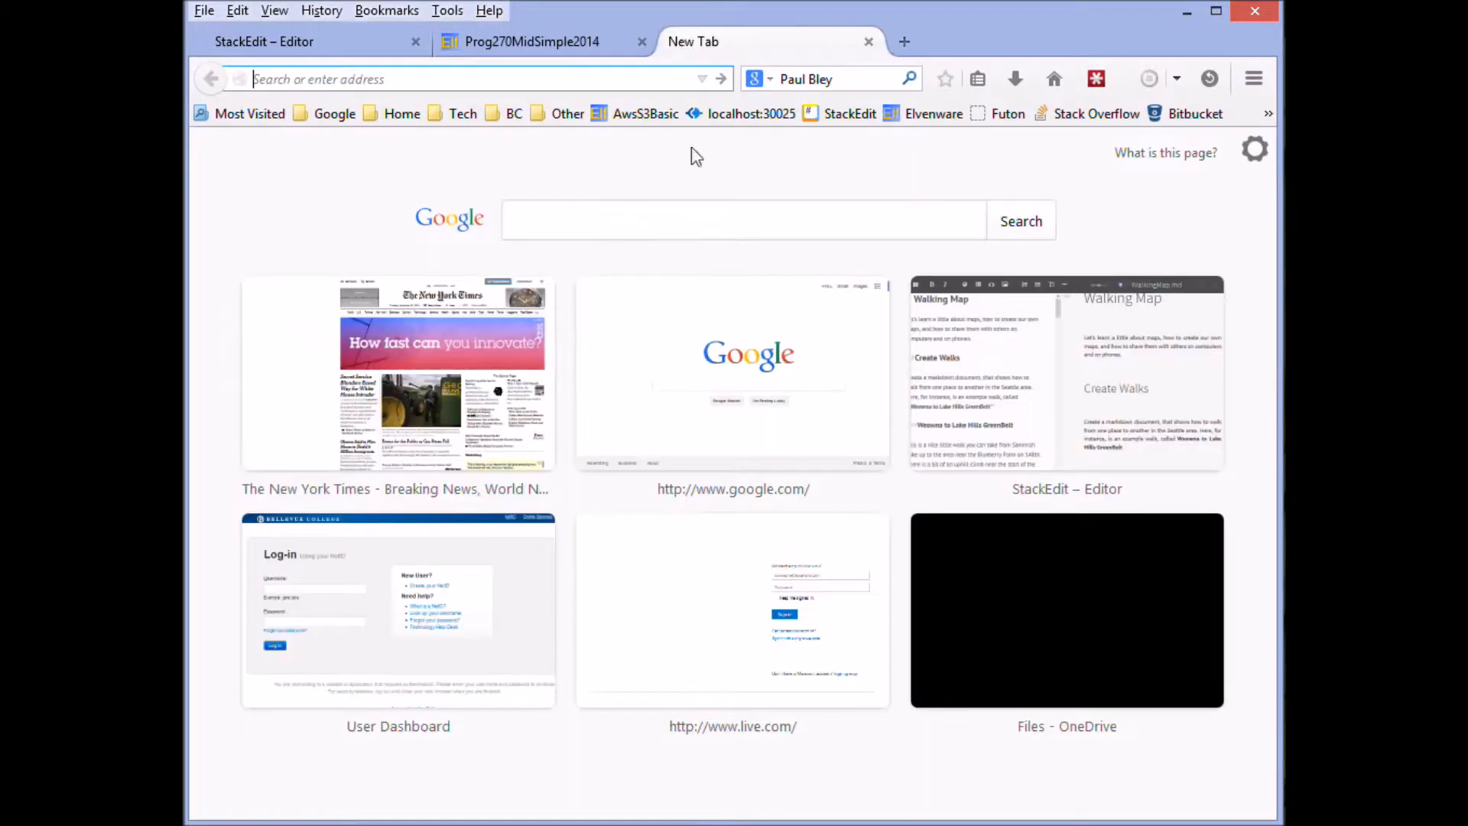
pyautogui.click(709, 374)
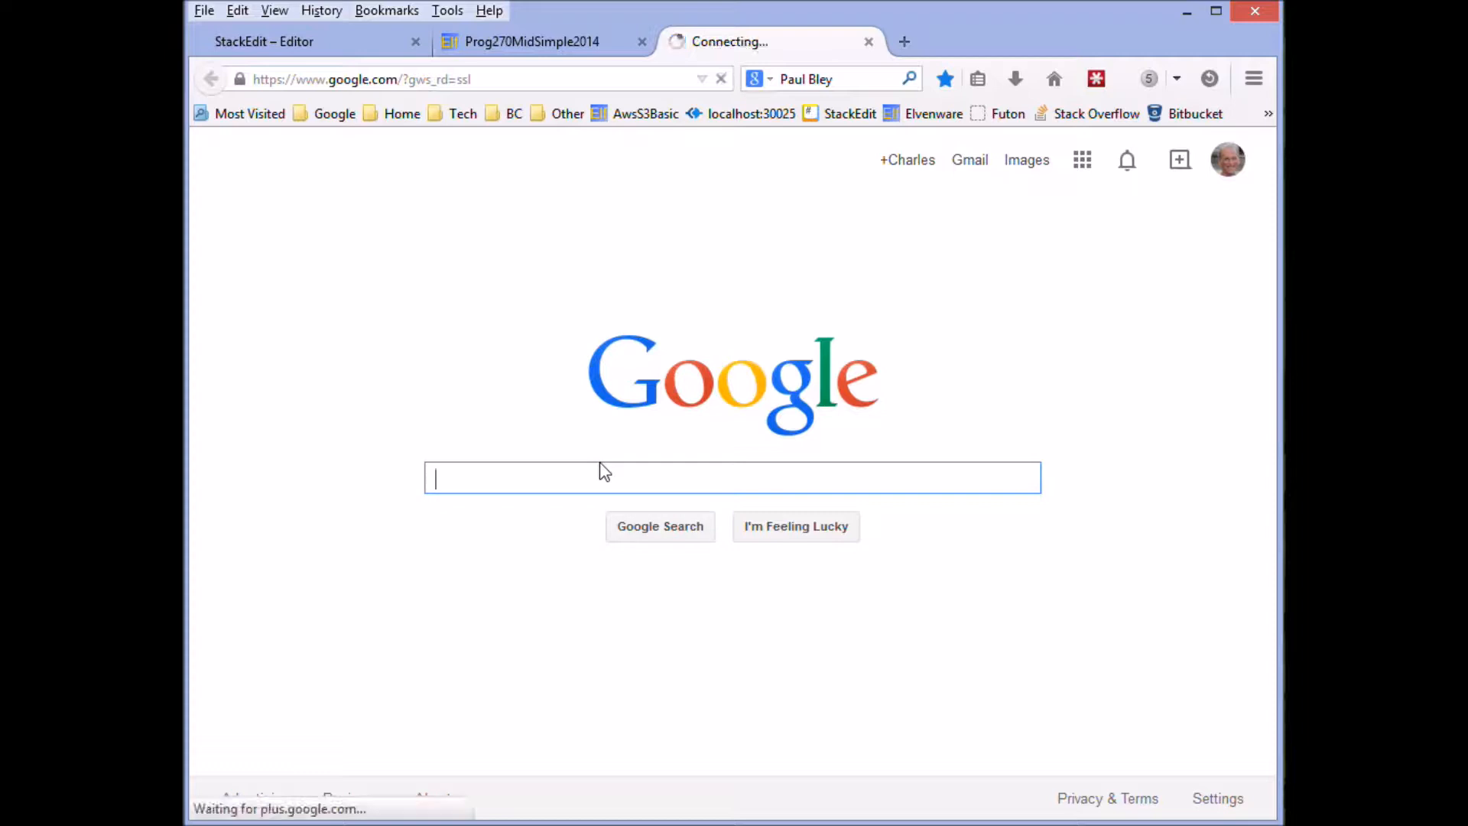
pyautogui.write('wiki c')
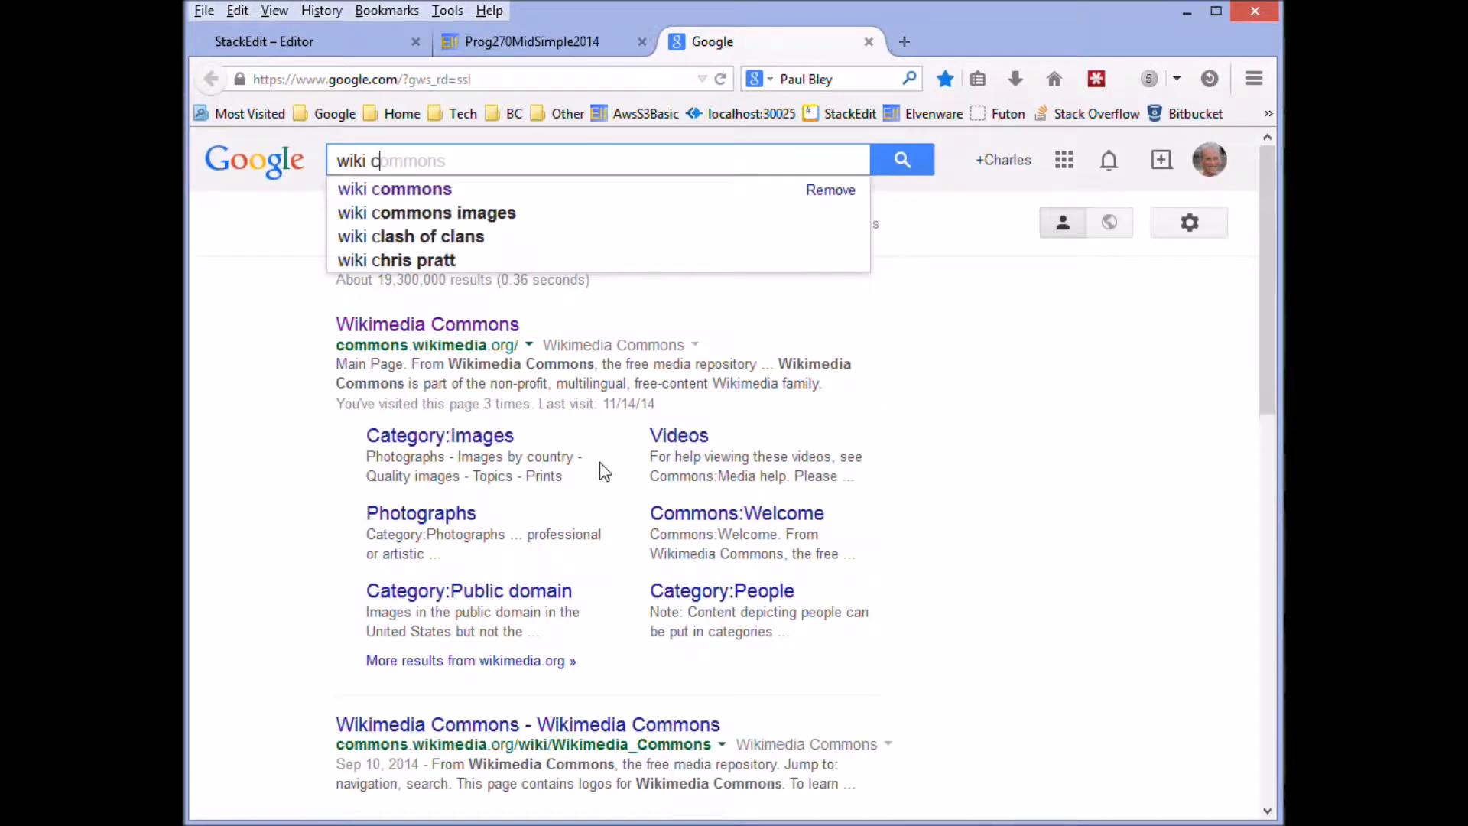
pyautogui.write('ommons')
pyautogui.press('Return')
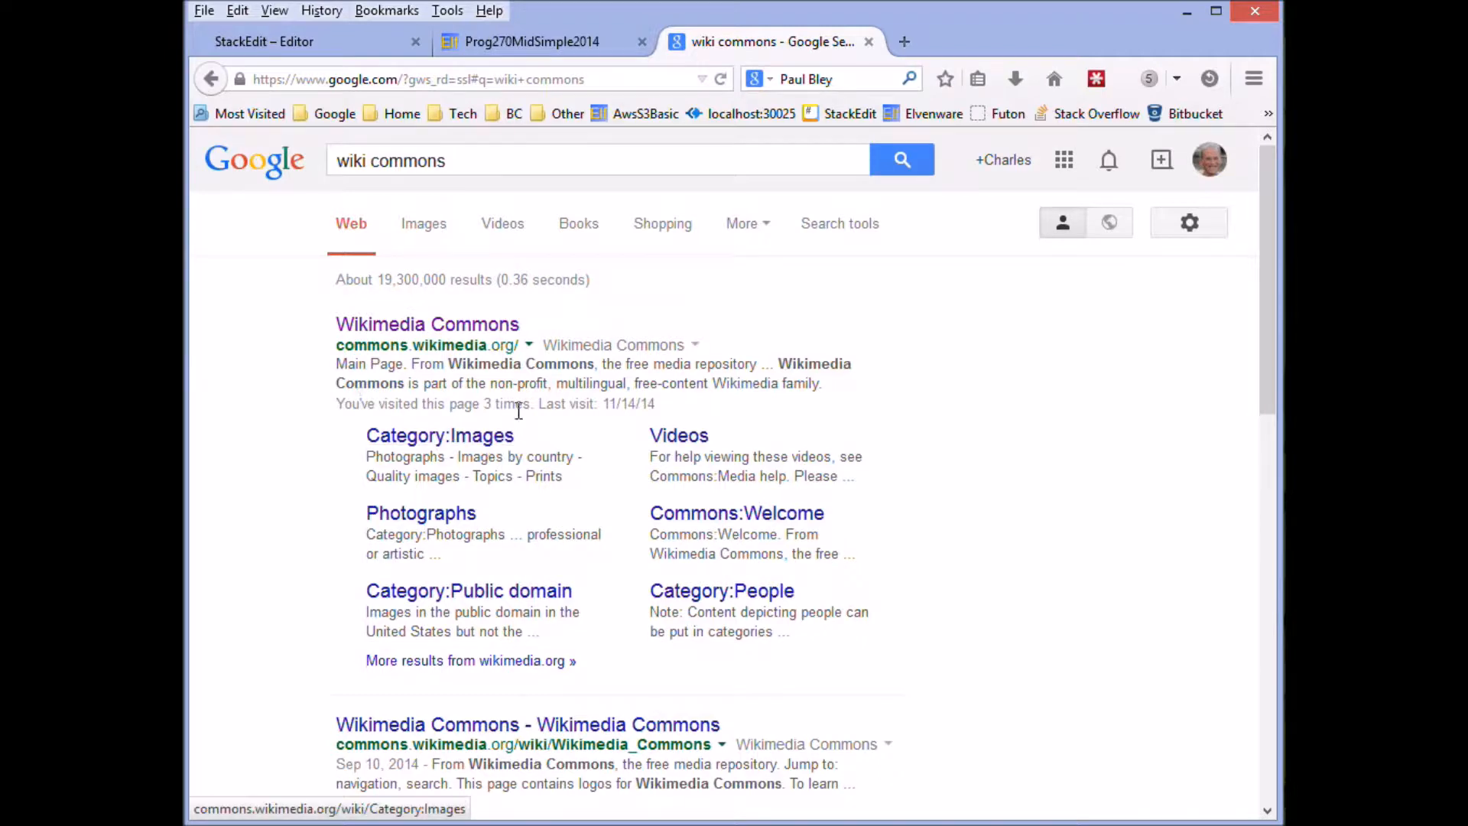
pyautogui.click(468, 327)
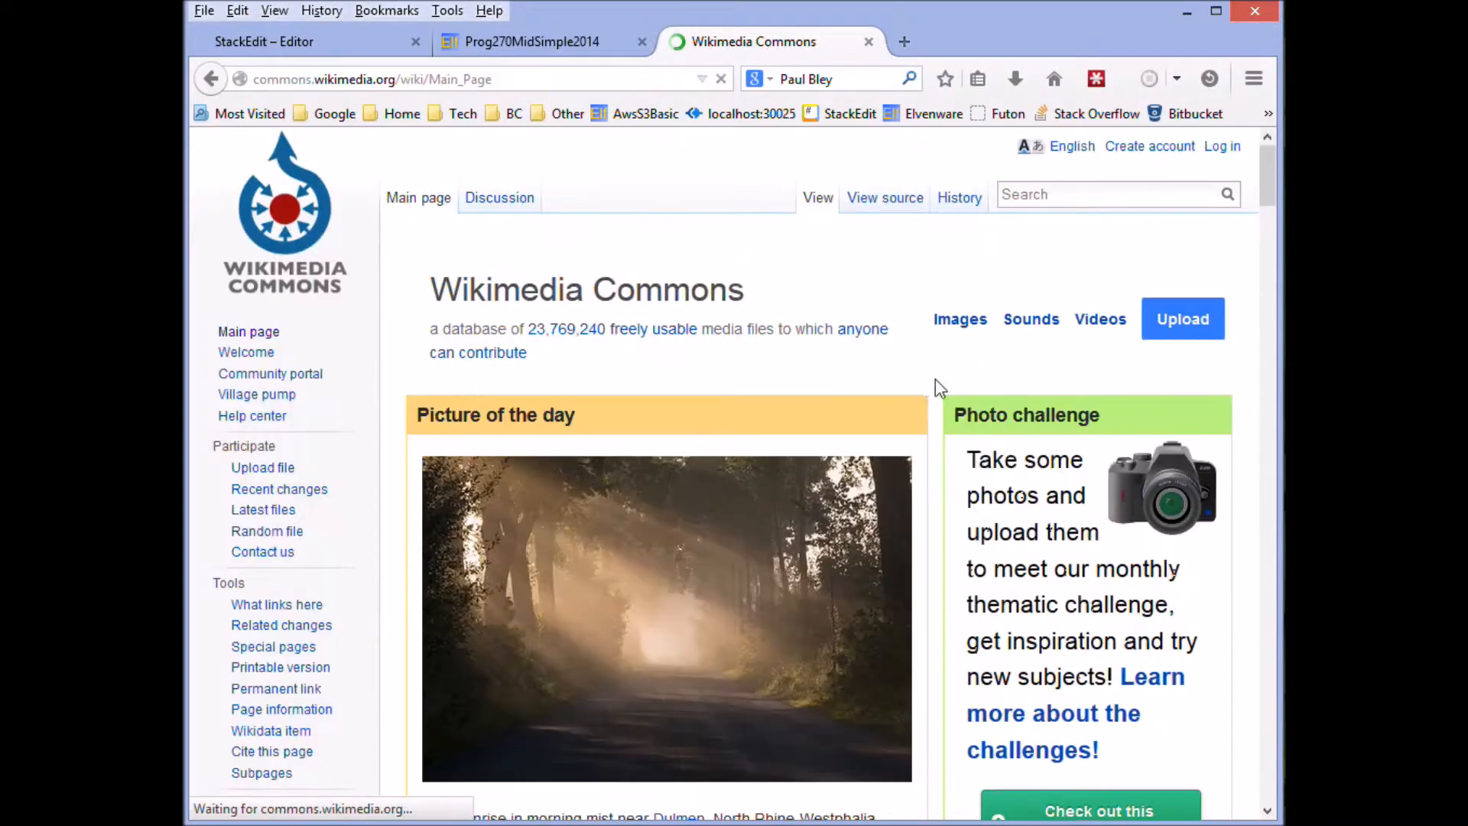
# Search Wikimedia Commons for "forest images" and open the file page of "Restored pine forest habitat pine forest.jpg".
pyautogui.click(1065, 202)
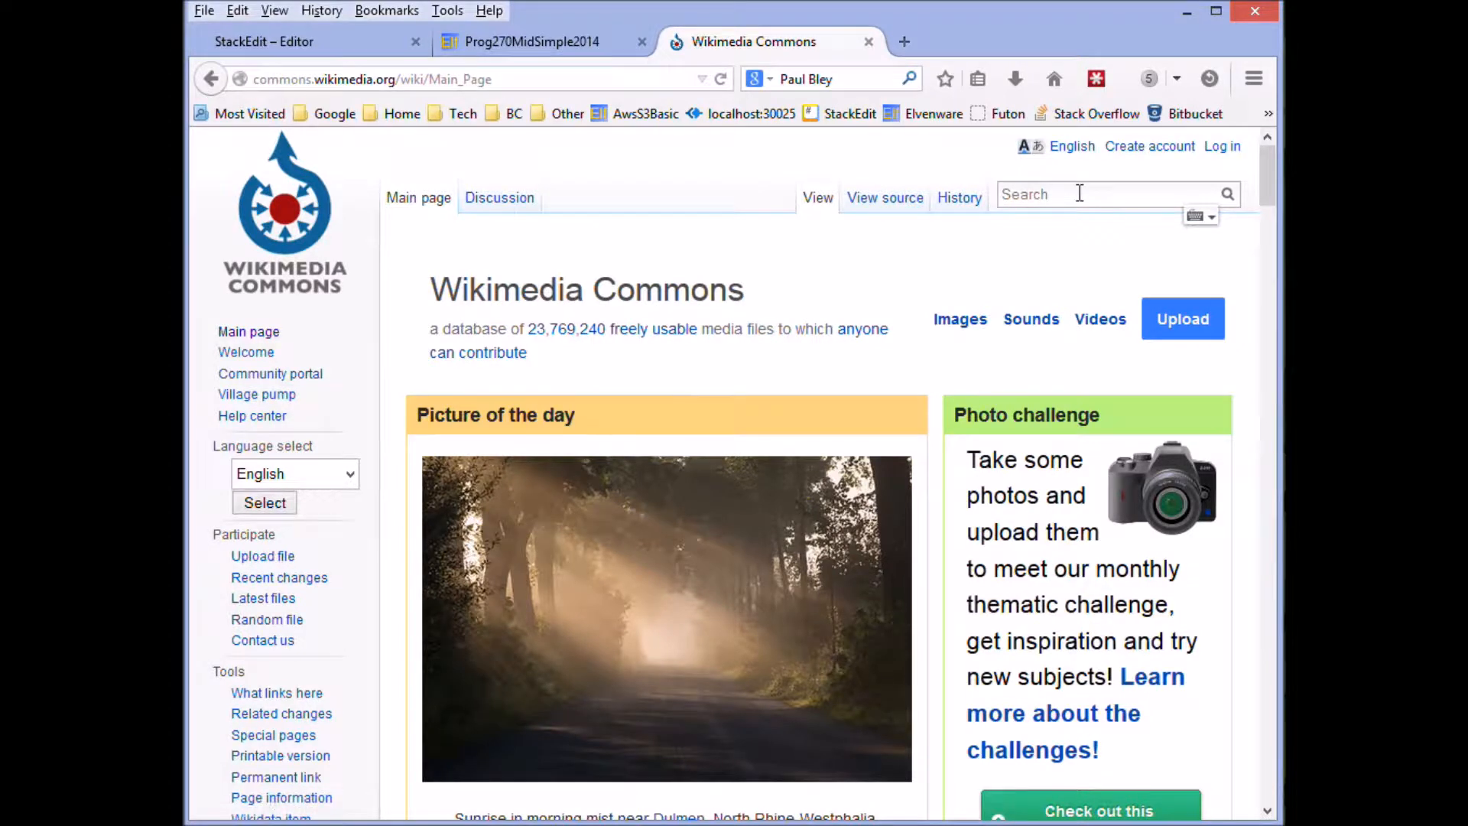
pyautogui.write('forest images')
pyautogui.press('Return')
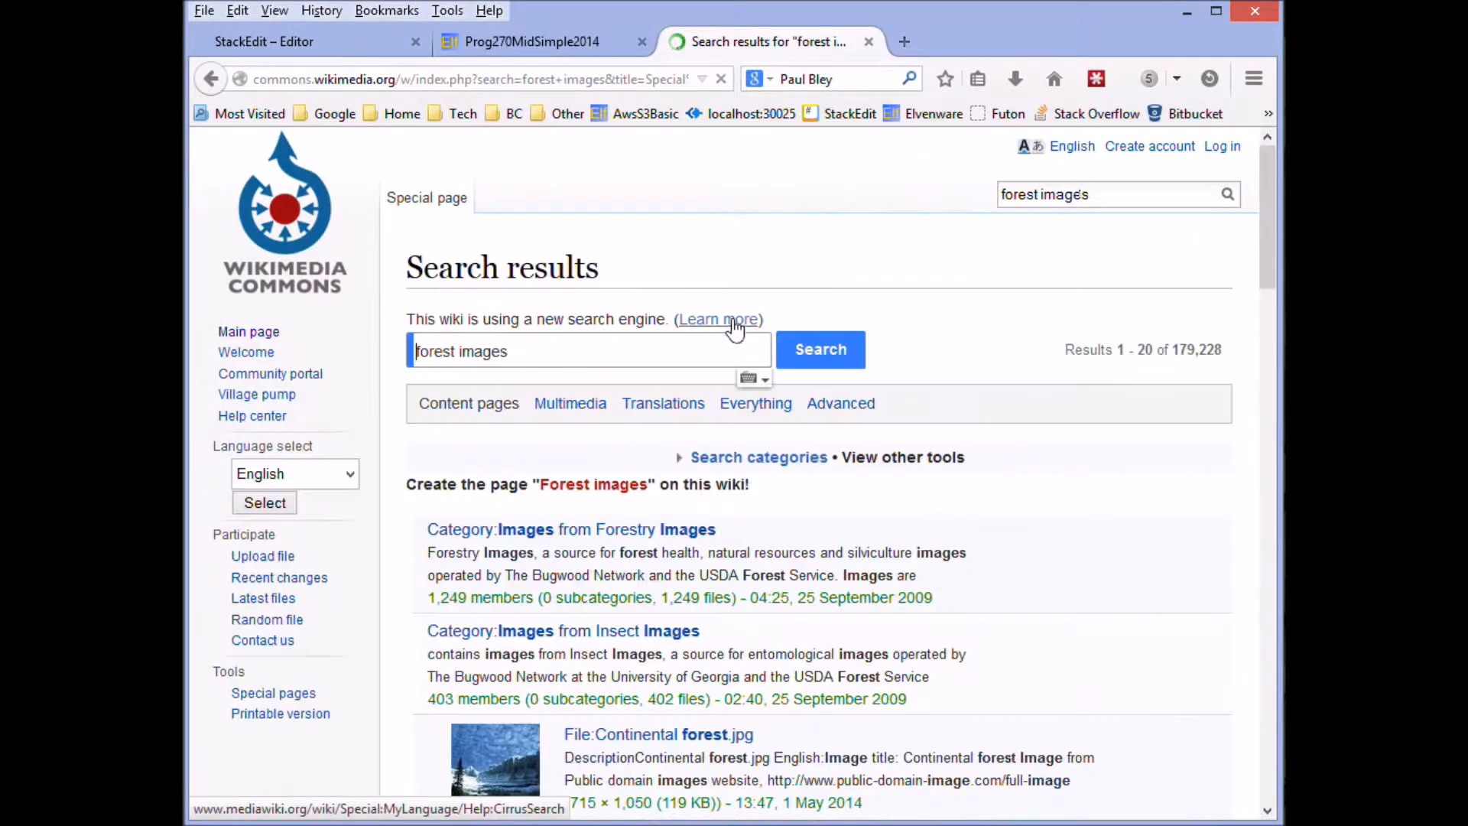
pyautogui.scroll(-8, 745, 390)
pyautogui.scroll(-6, 748, 390)
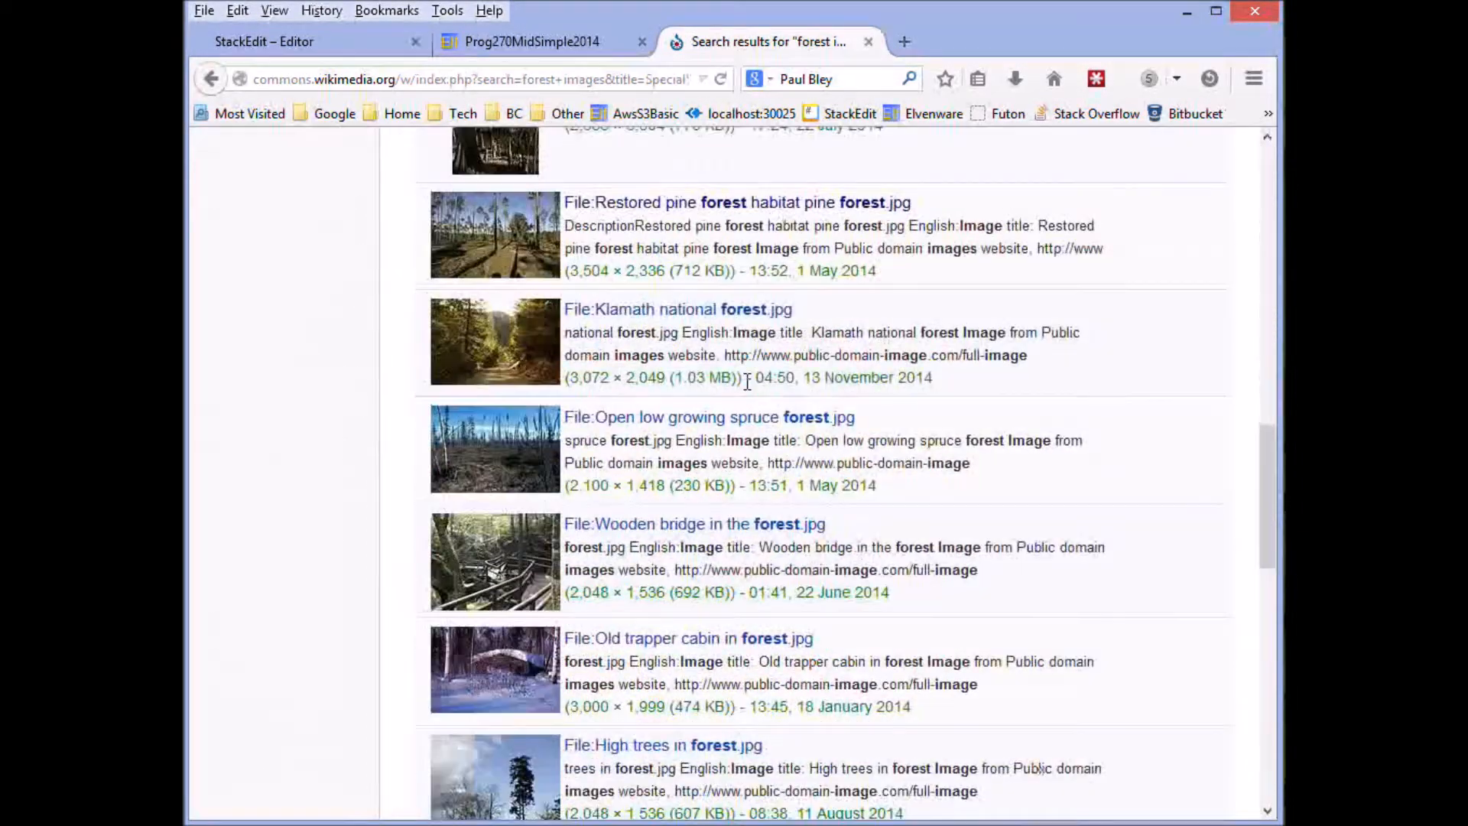
pyautogui.scroll(2, 566, 368)
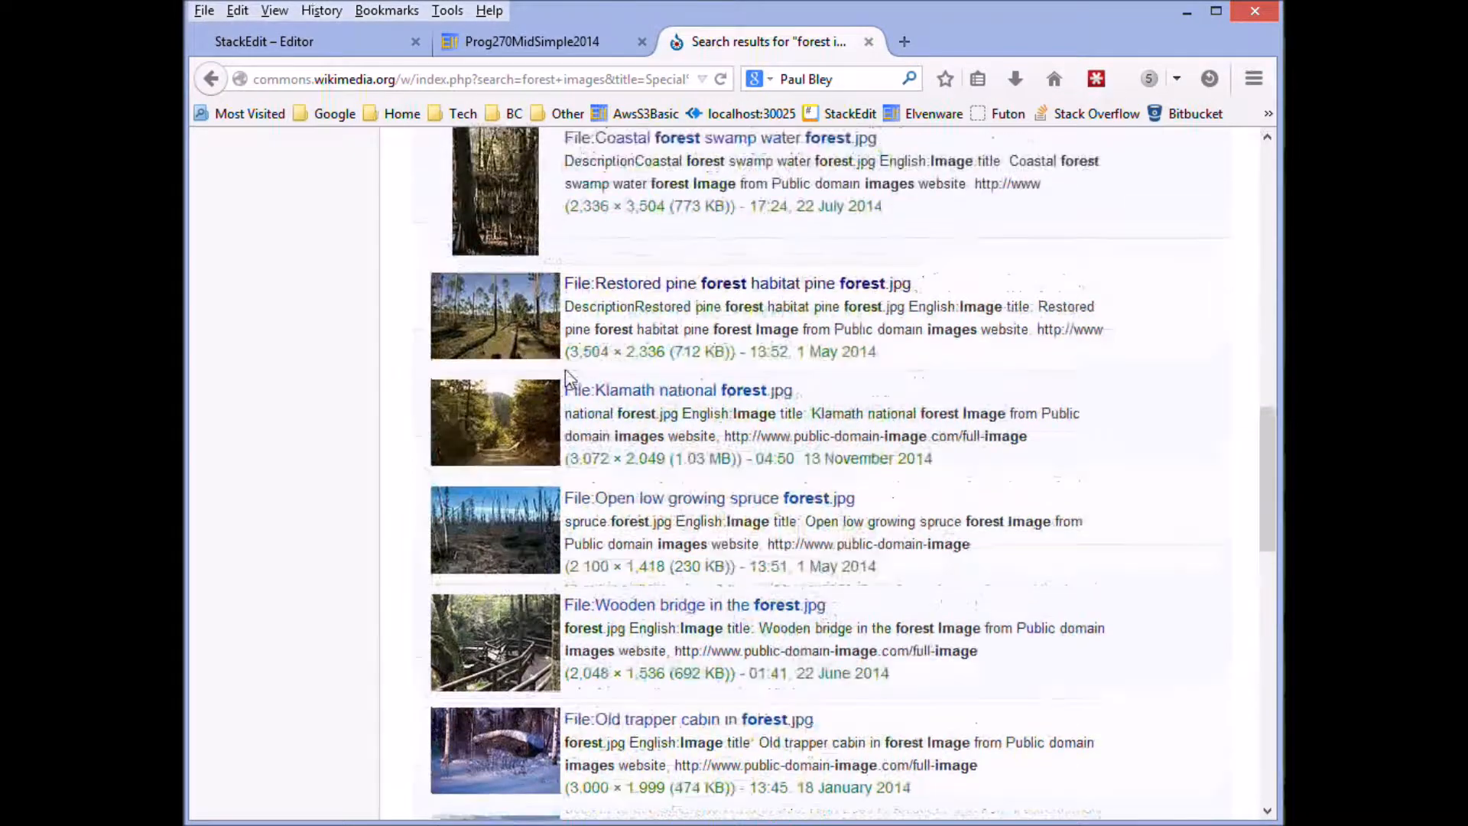
pyautogui.click(660, 328)
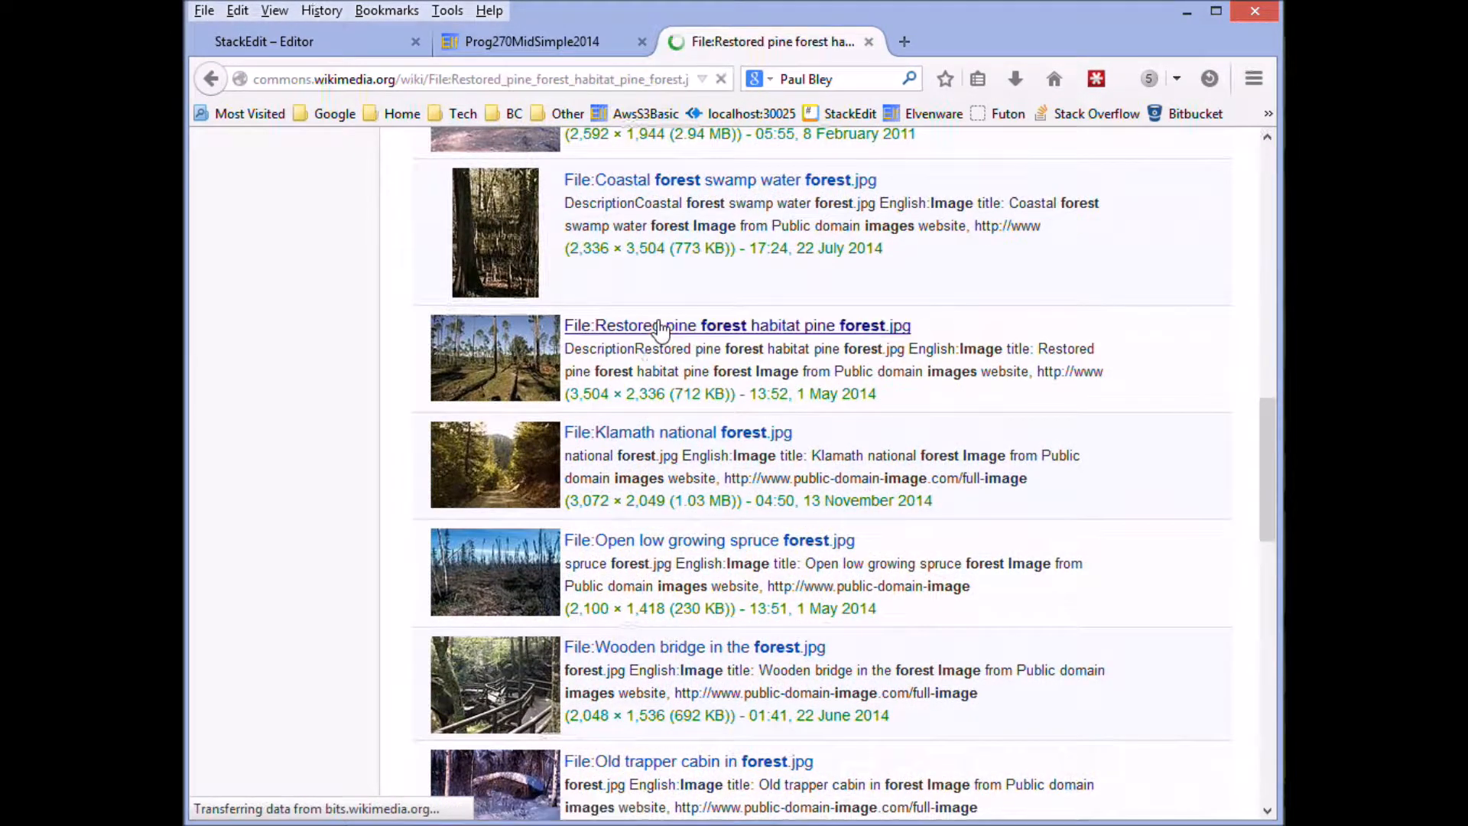
# Copy the link address of the image's 640 × 427 pixels version.
pyautogui.scroll(-2, 818, 474)
pyautogui.scroll(-5, 817, 473)
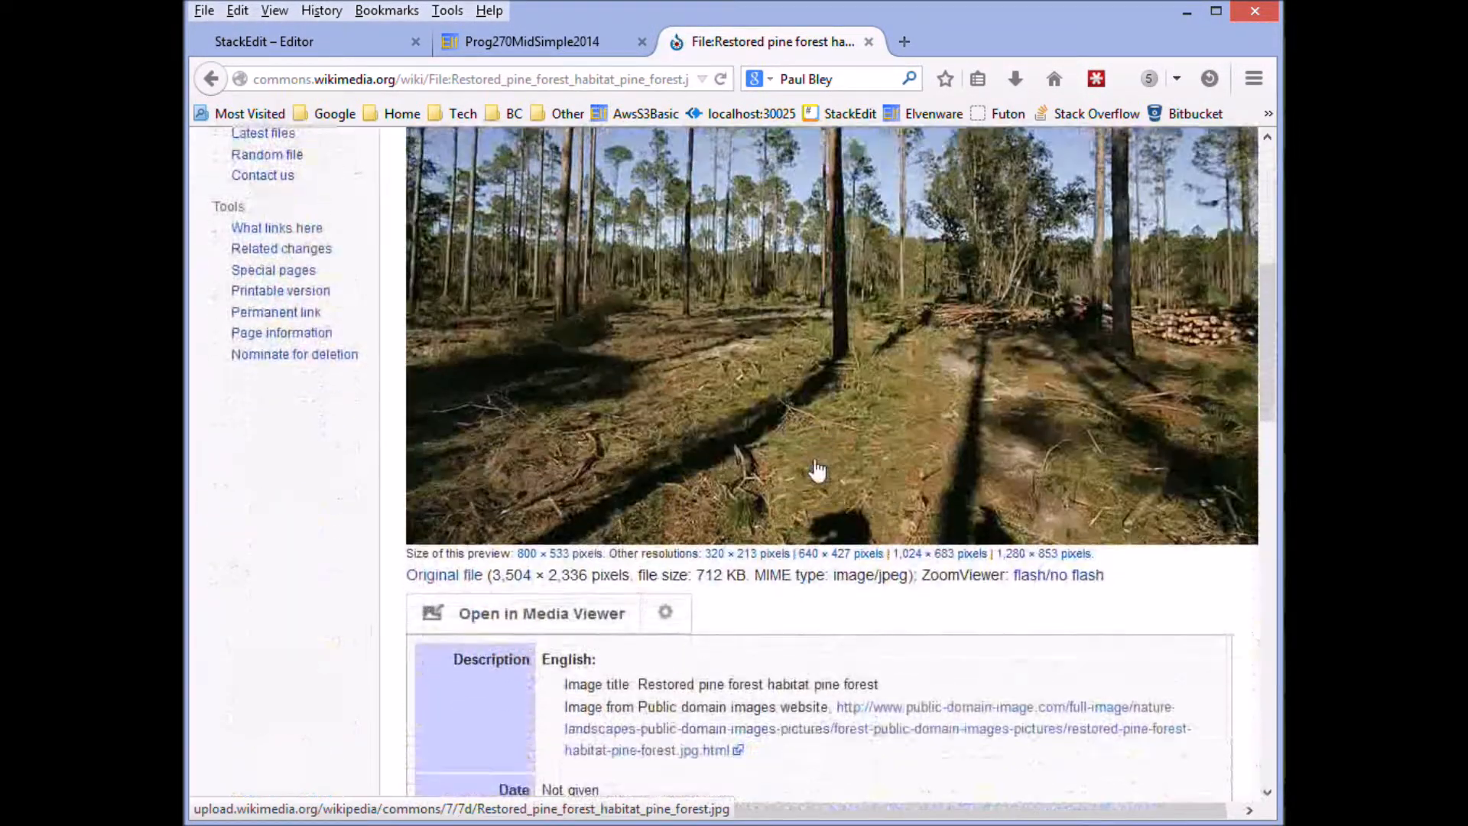
pyautogui.scroll(5, 765, 413)
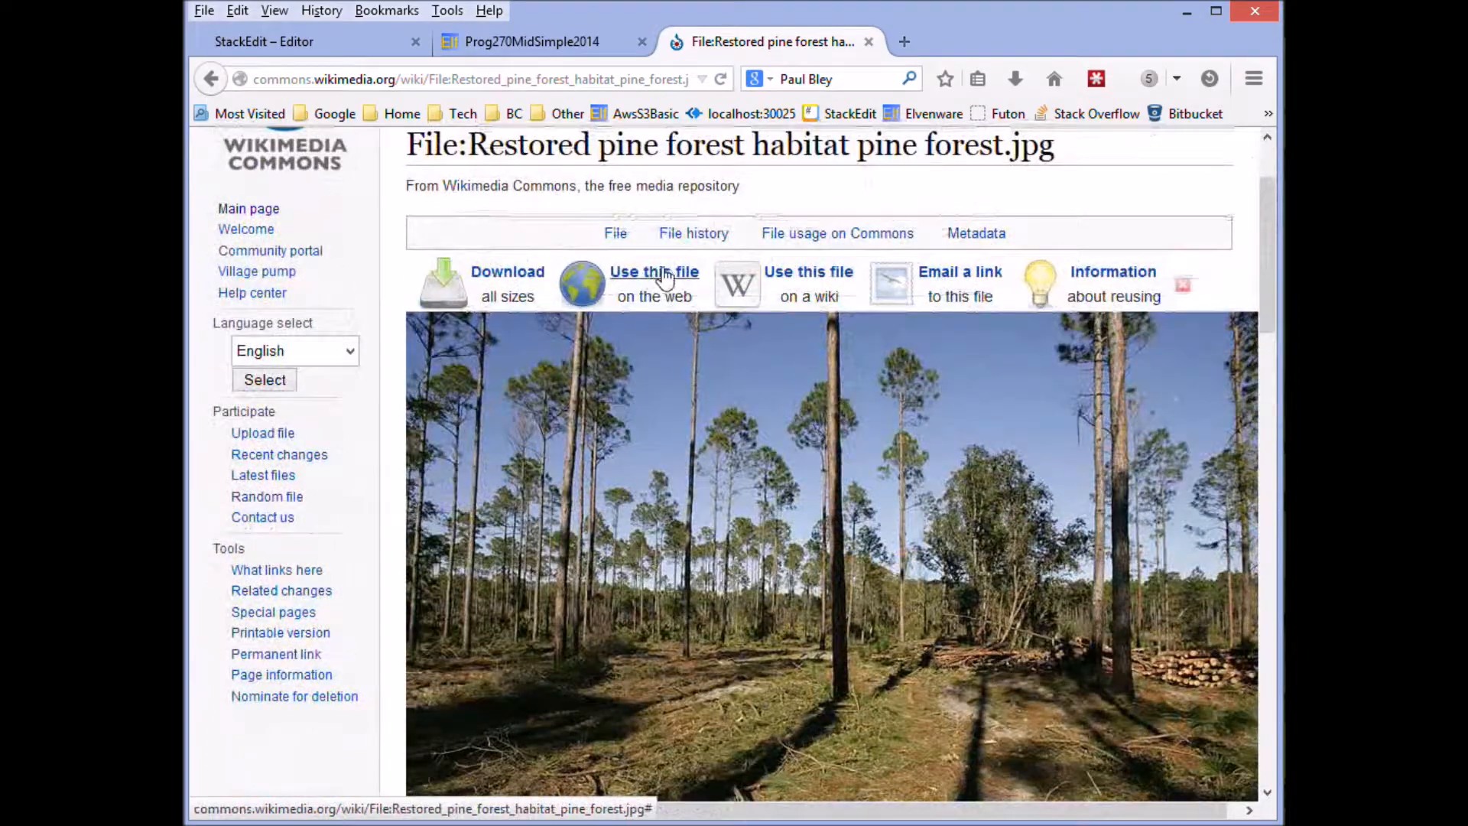
pyautogui.scroll(-4, 791, 457)
pyautogui.scroll(-2, 791, 456)
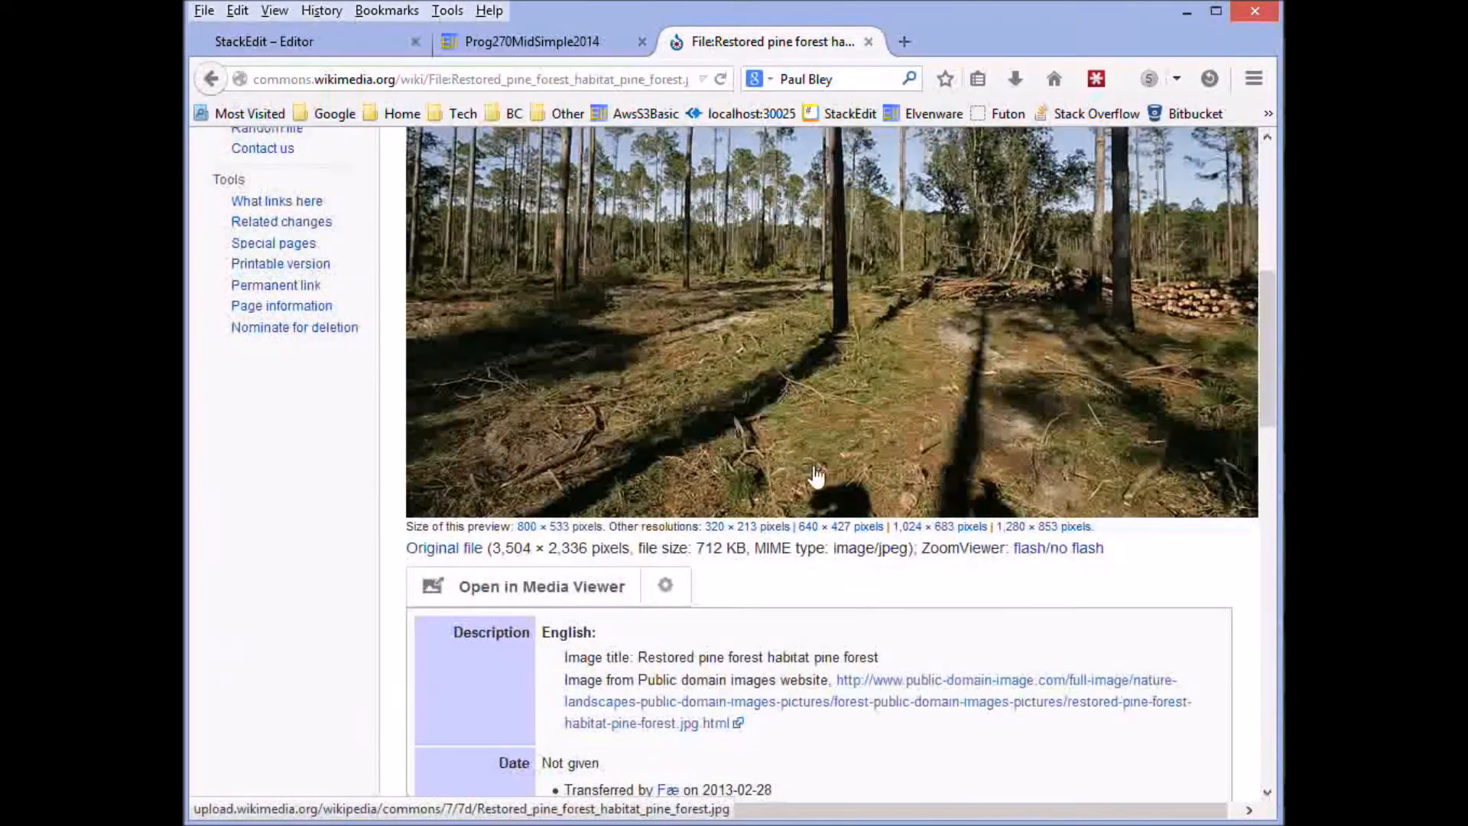
pyautogui.rightClick(832, 538)
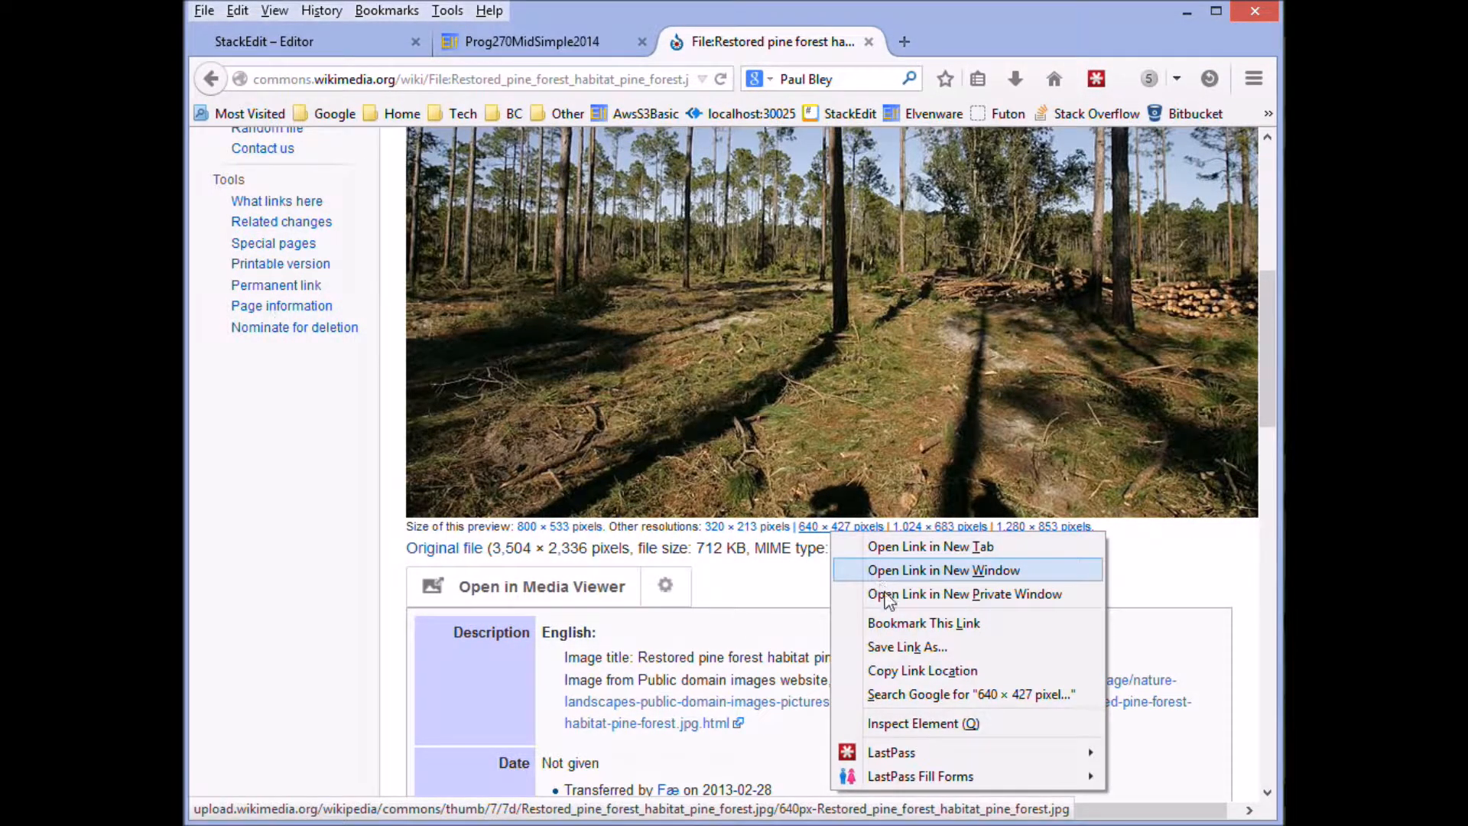
pyautogui.click(924, 670)
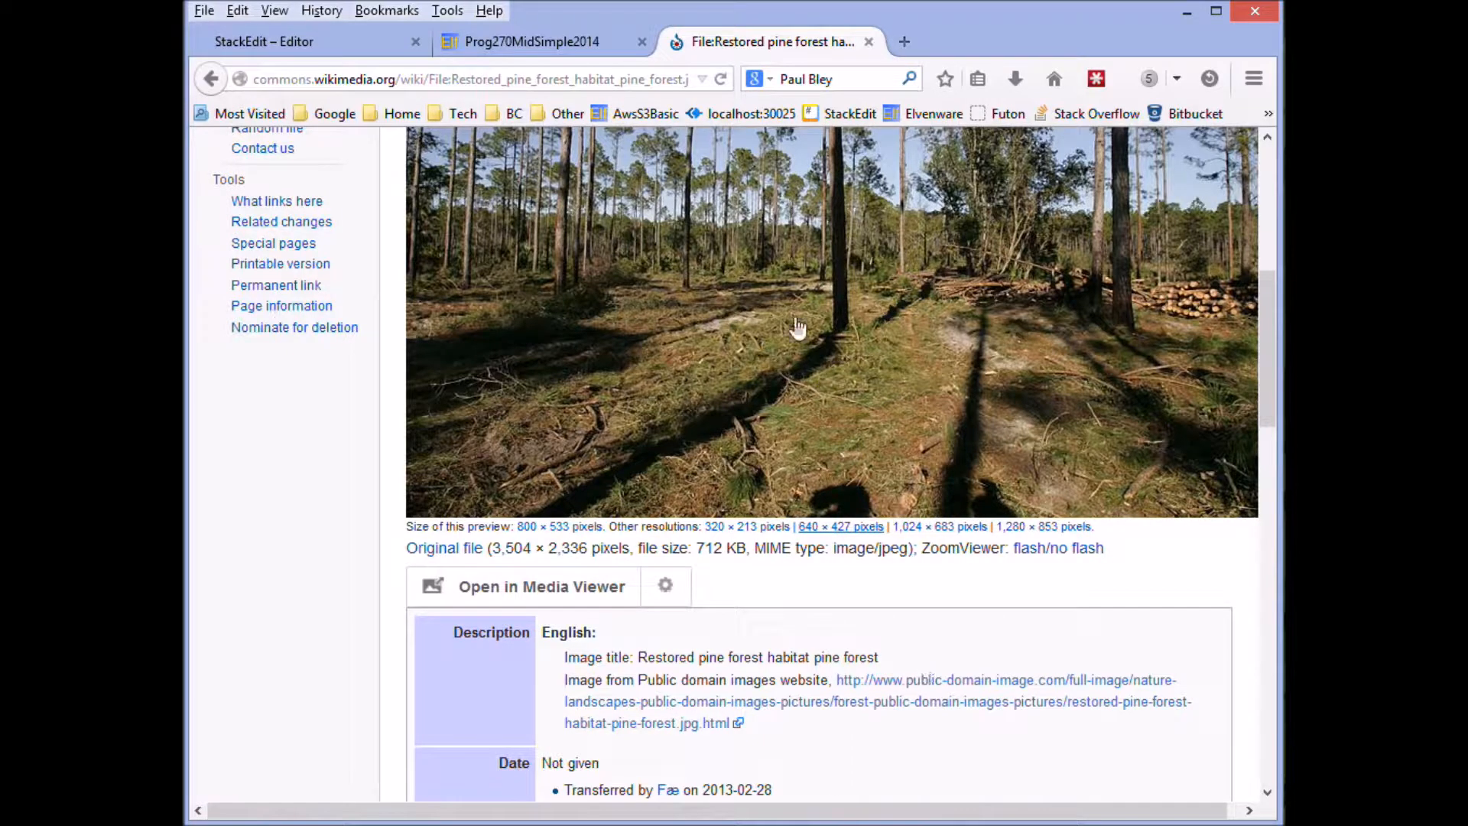
# Close the StackEdit tab and reopen the editor in place of the midterm assignment page.
pyautogui.click(300, 45)
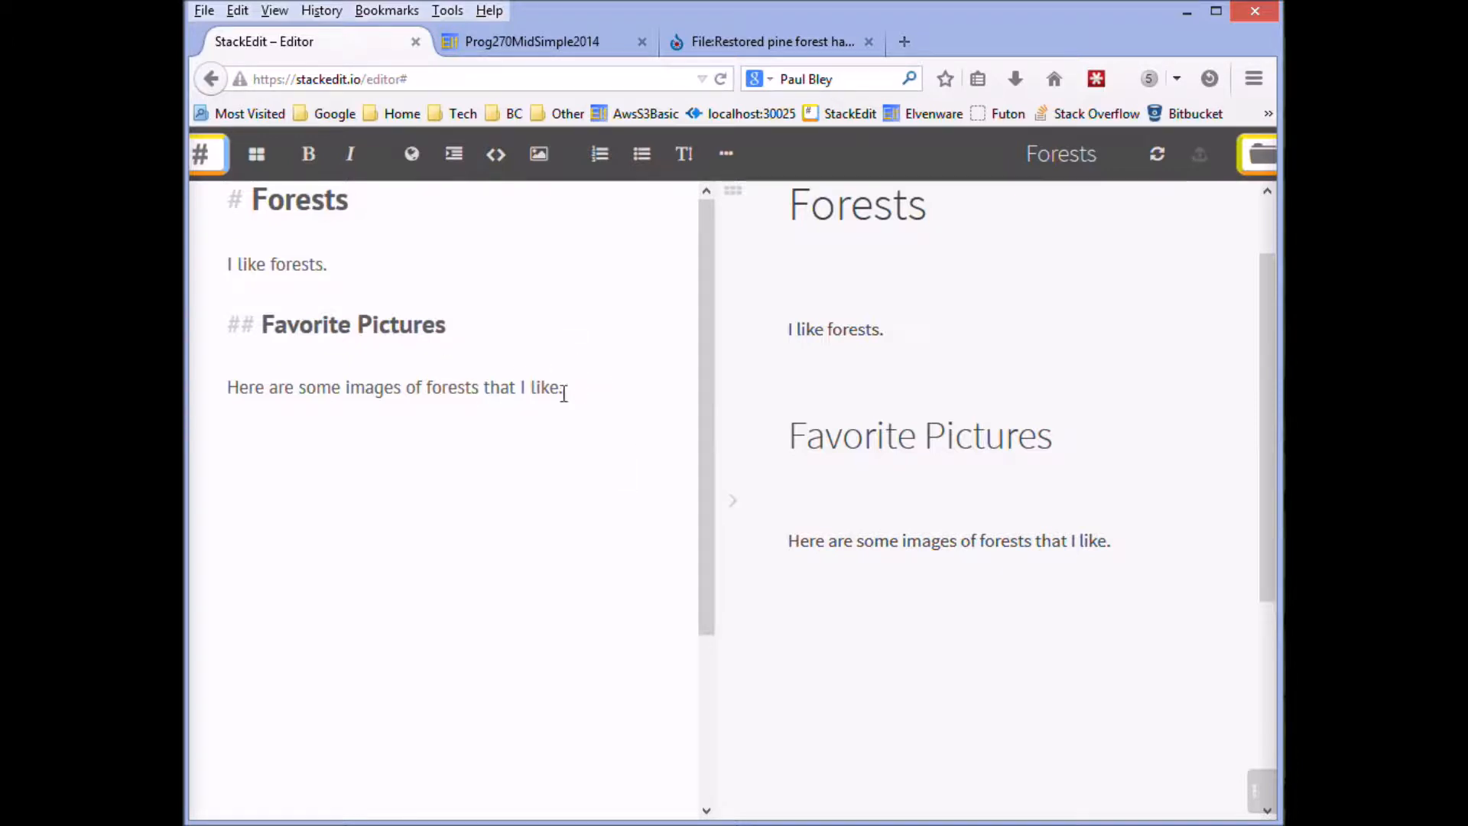
pyautogui.click(413, 42)
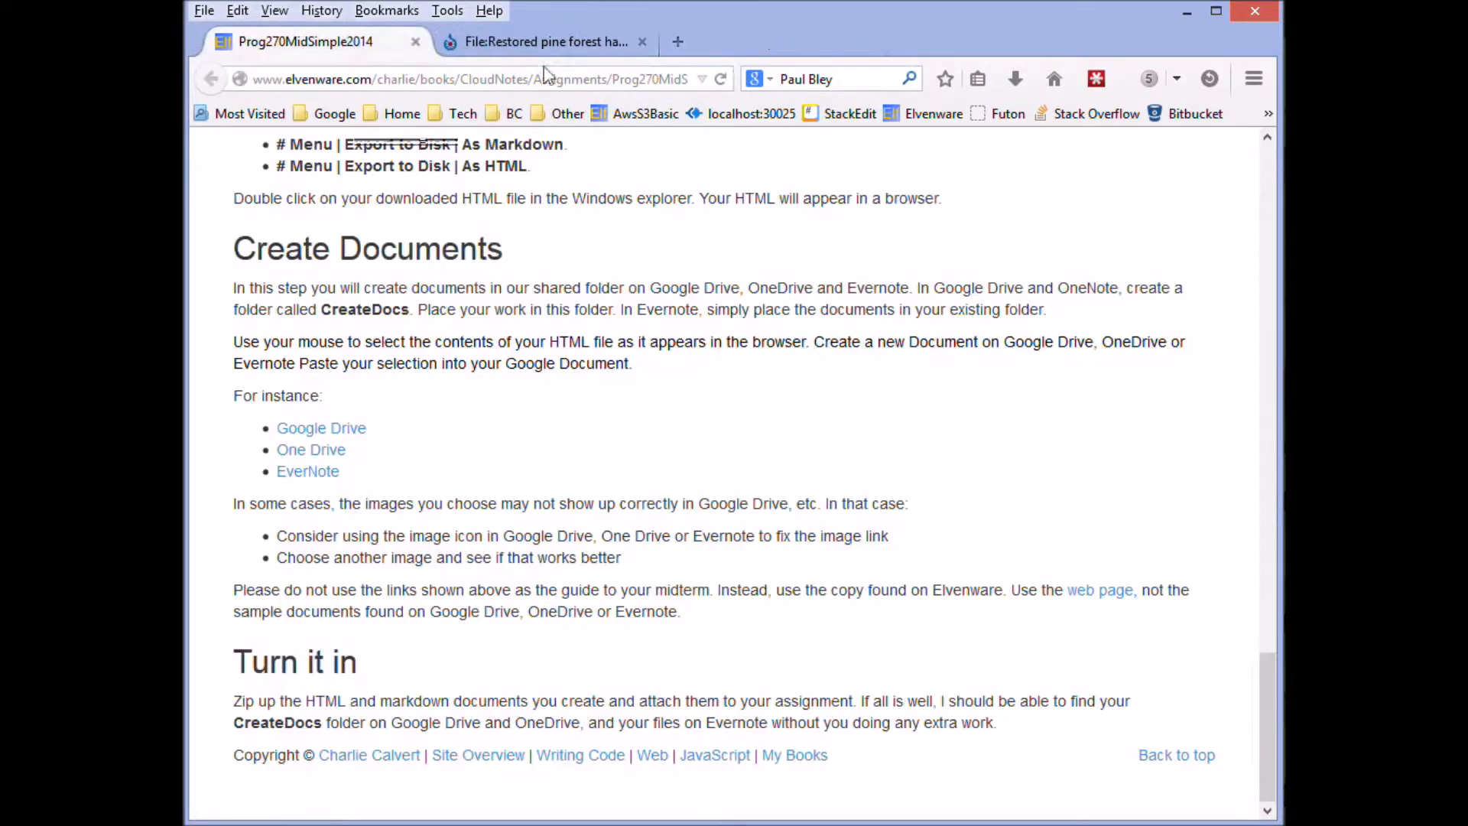
pyautogui.click(831, 115)
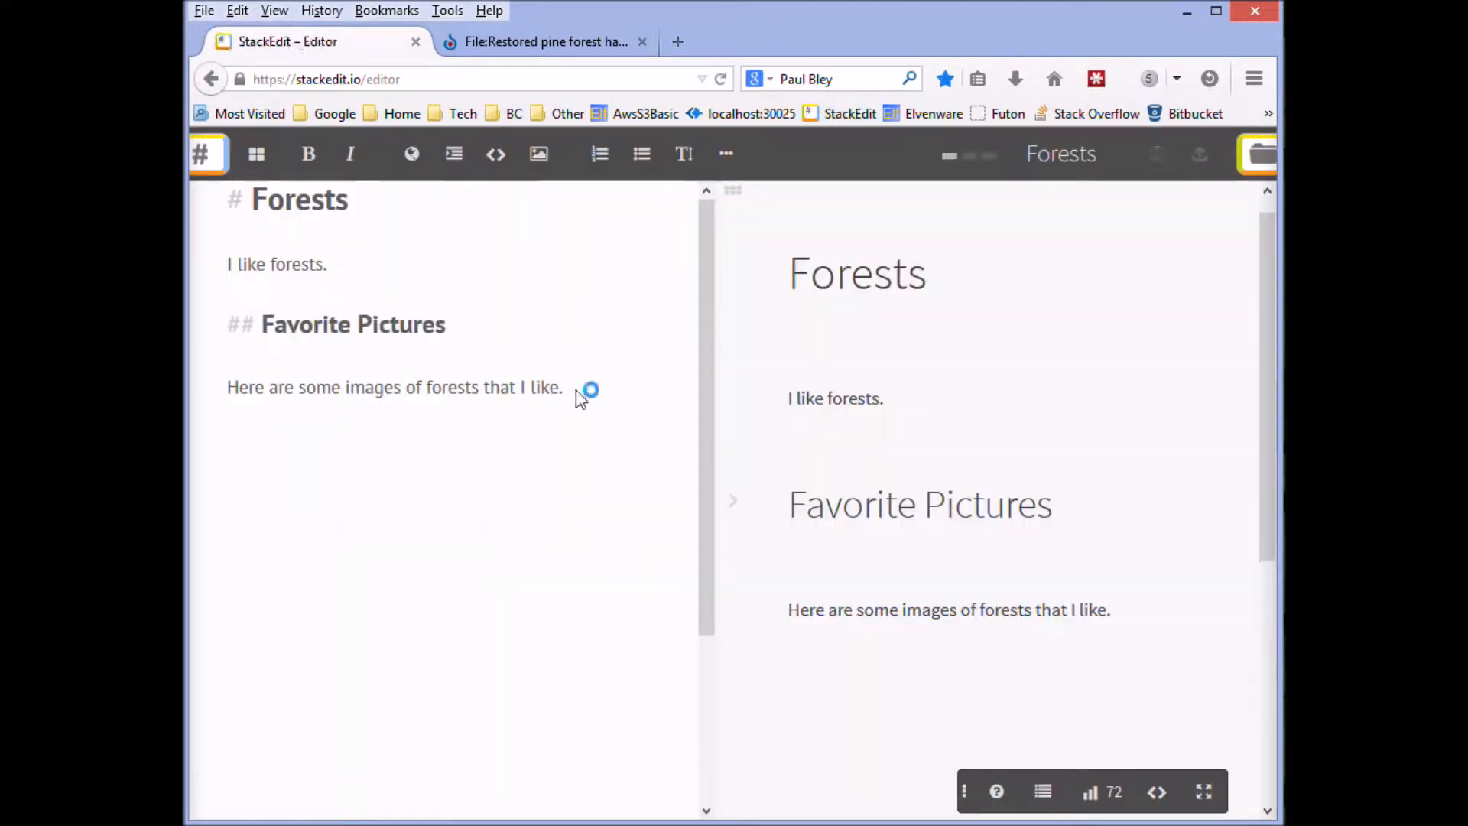
# Insert an image in a new paragraph below the forest images sentence, using the copied image URL.
pyautogui.press('Return')
pyautogui.press('Return')
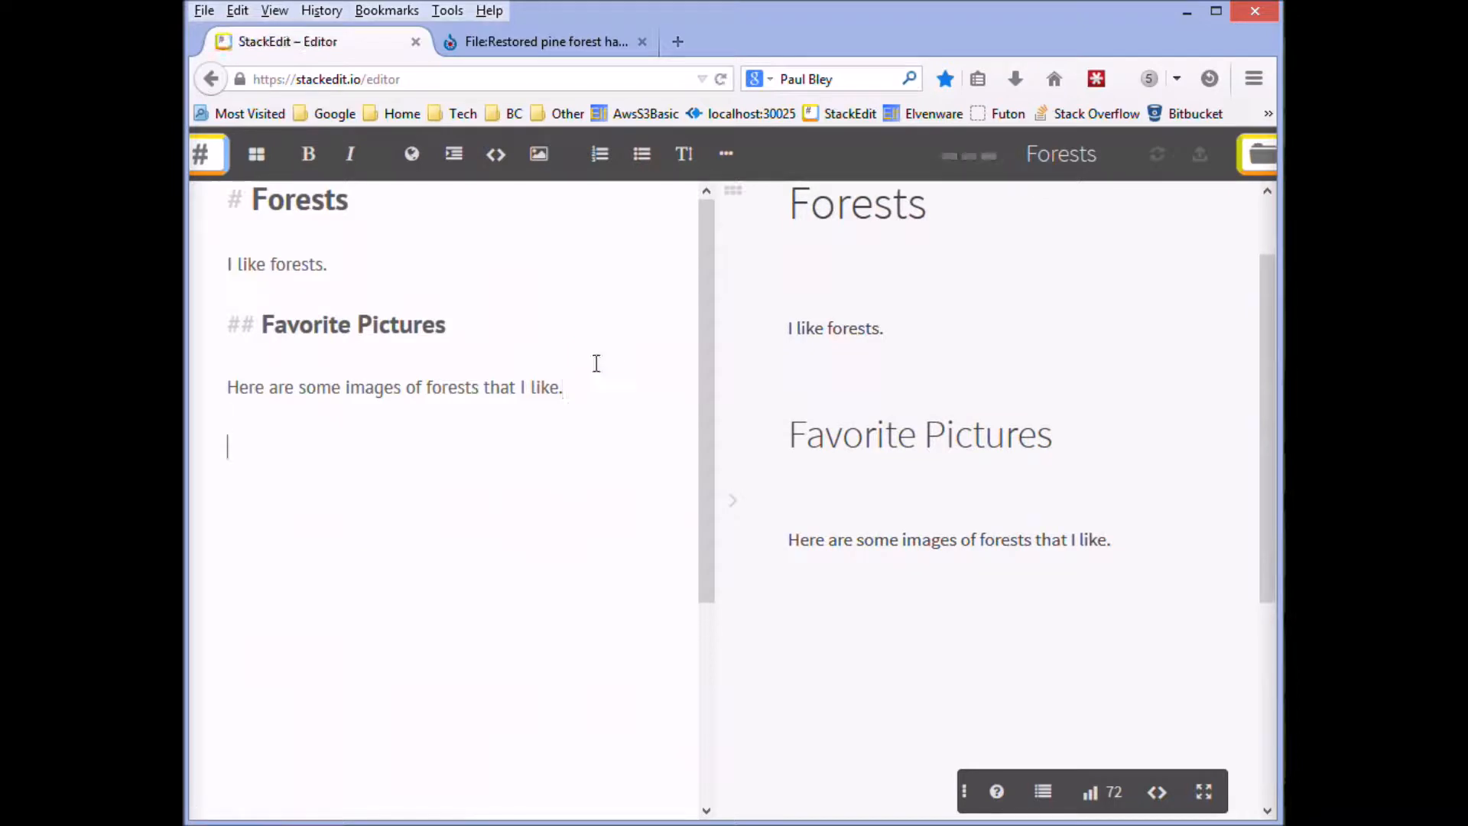
pyautogui.click(539, 155)
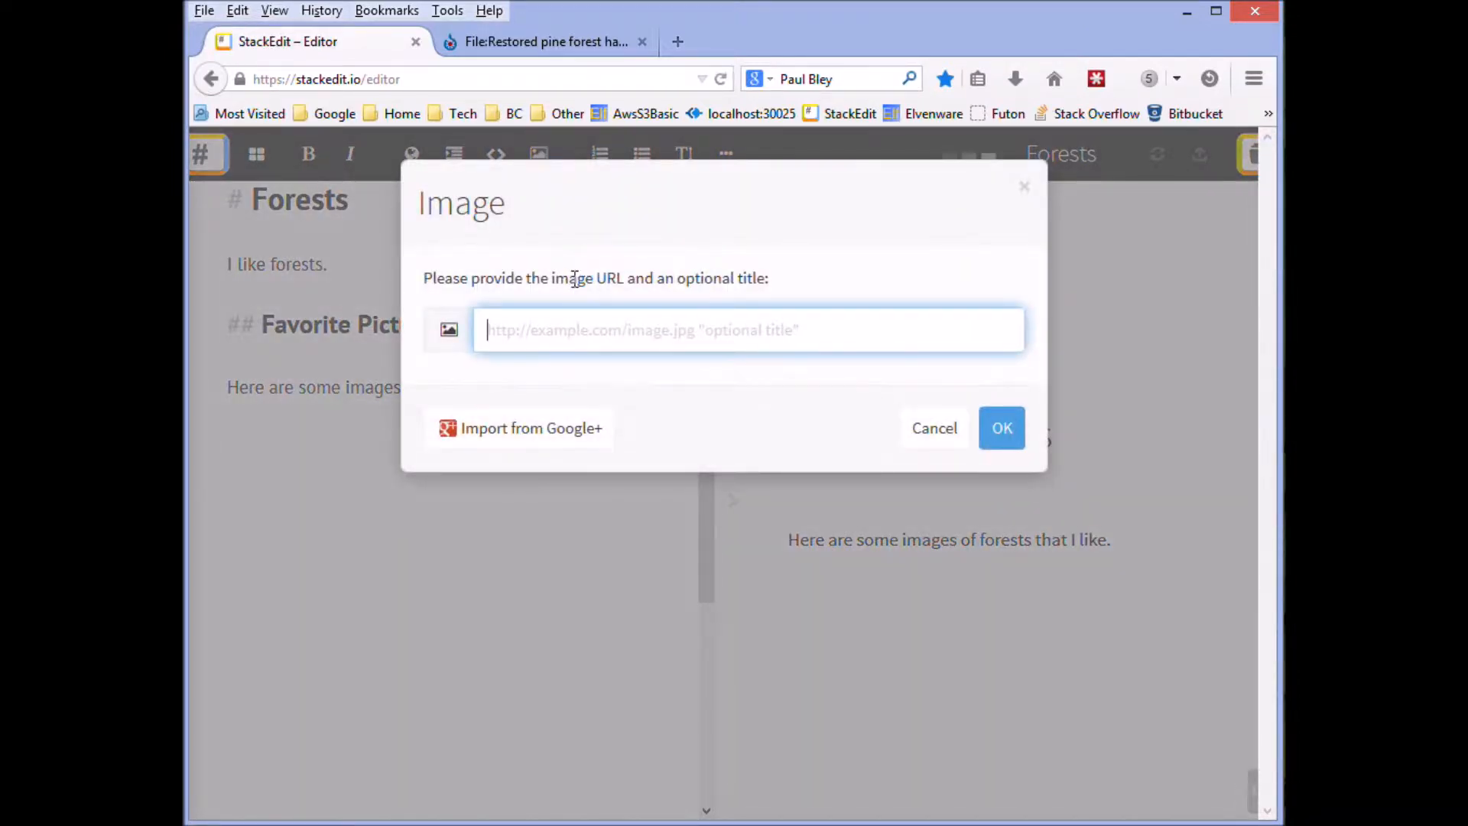
pyautogui.hotkey('ctrl', 'v')
pyautogui.click(998, 429)
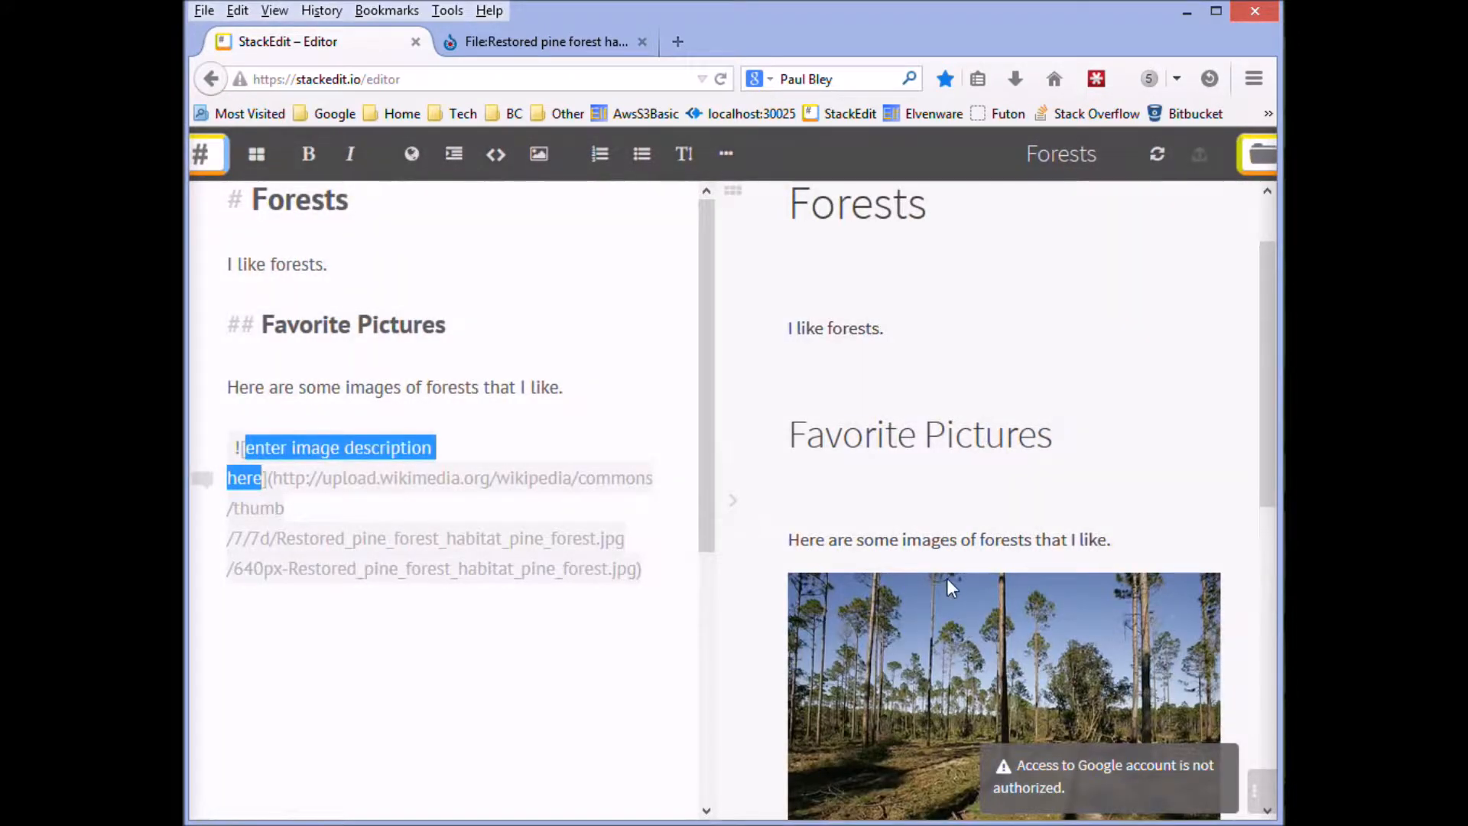
# Add a second-level heading "Summary" below the image in the Forests document.
pyautogui.scroll(-1, 946, 578)
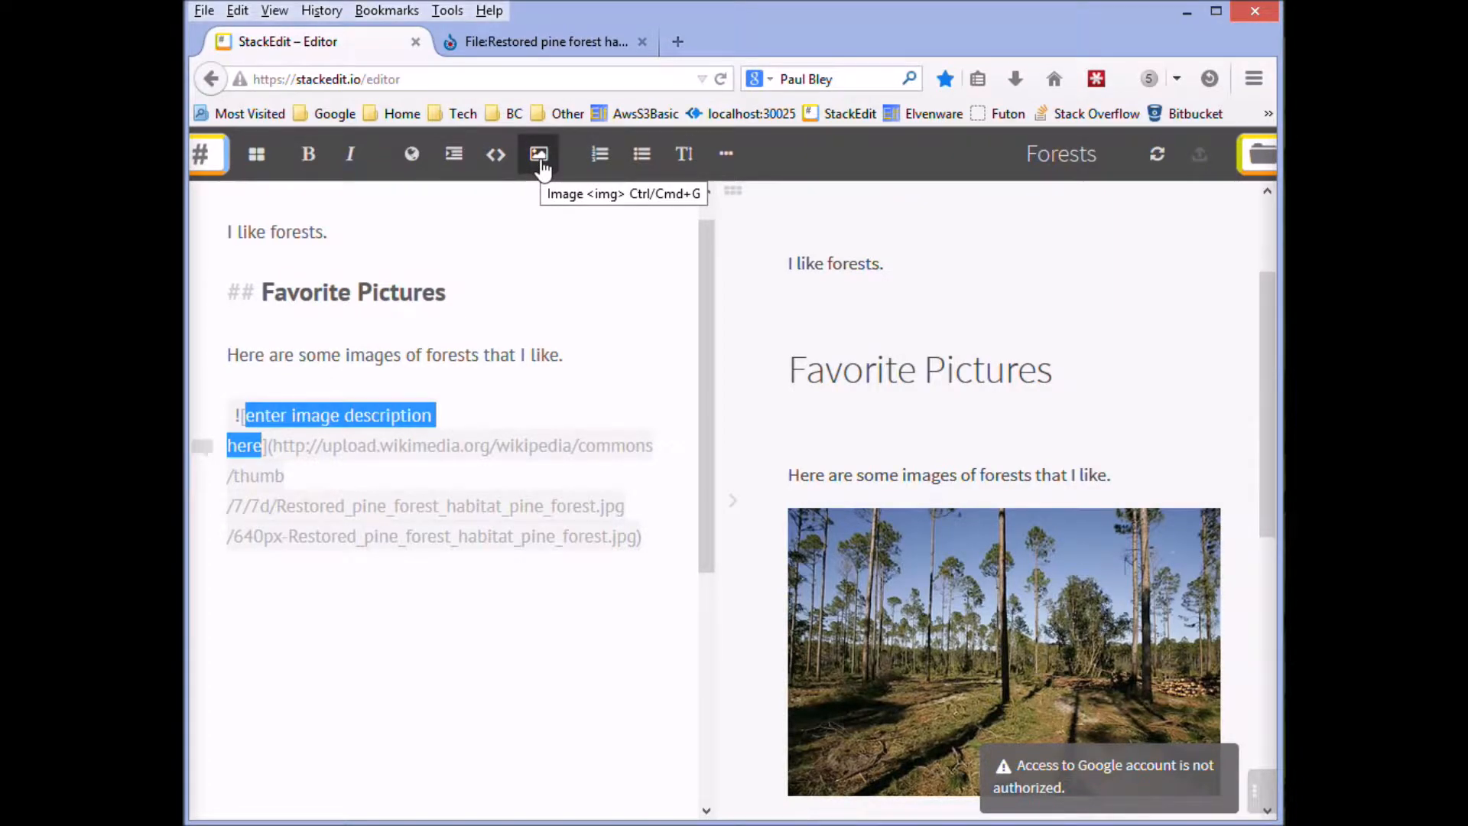
pyautogui.scroll(-3, 985, 517)
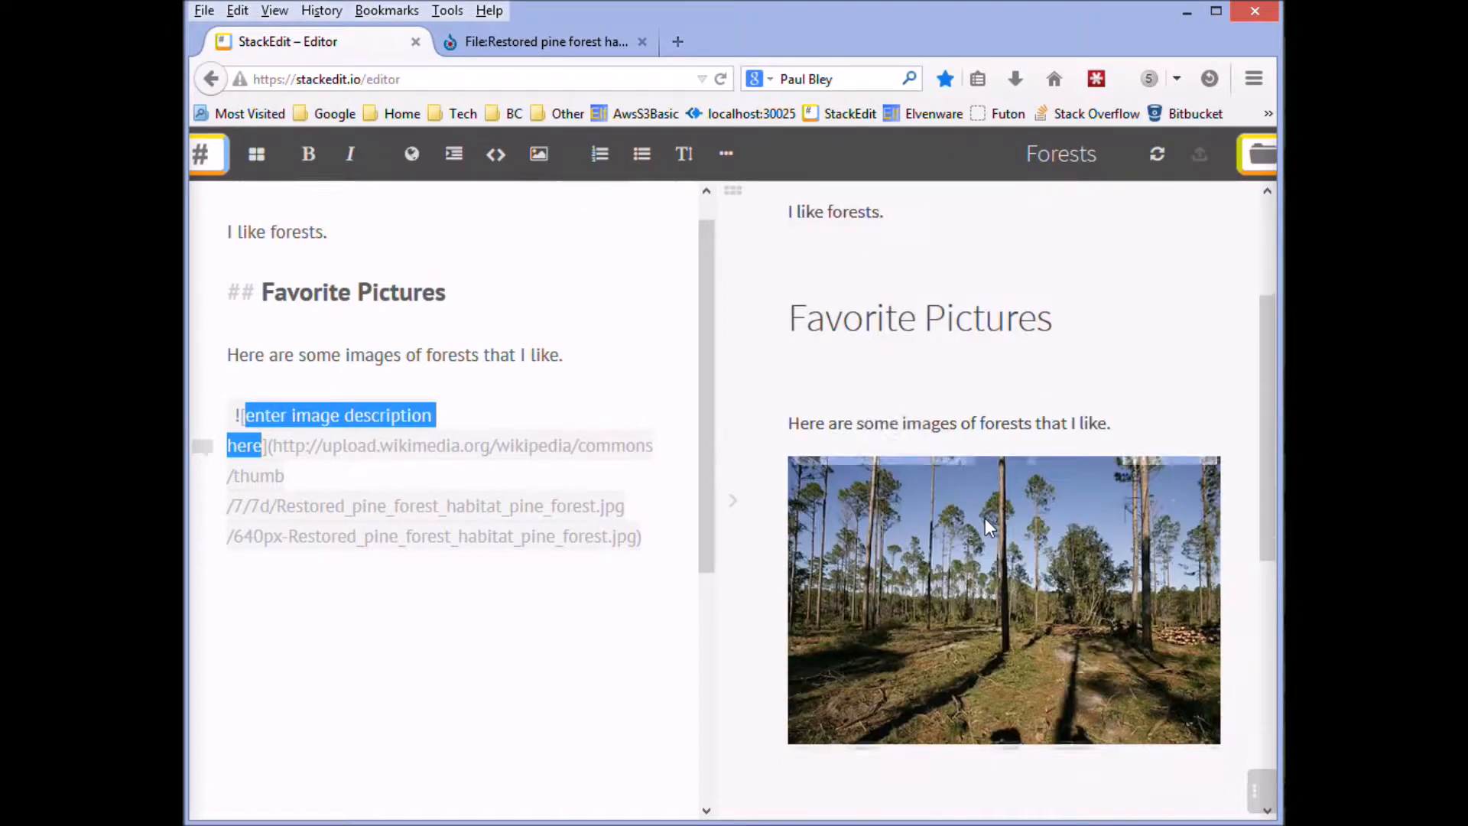
pyautogui.click(680, 487)
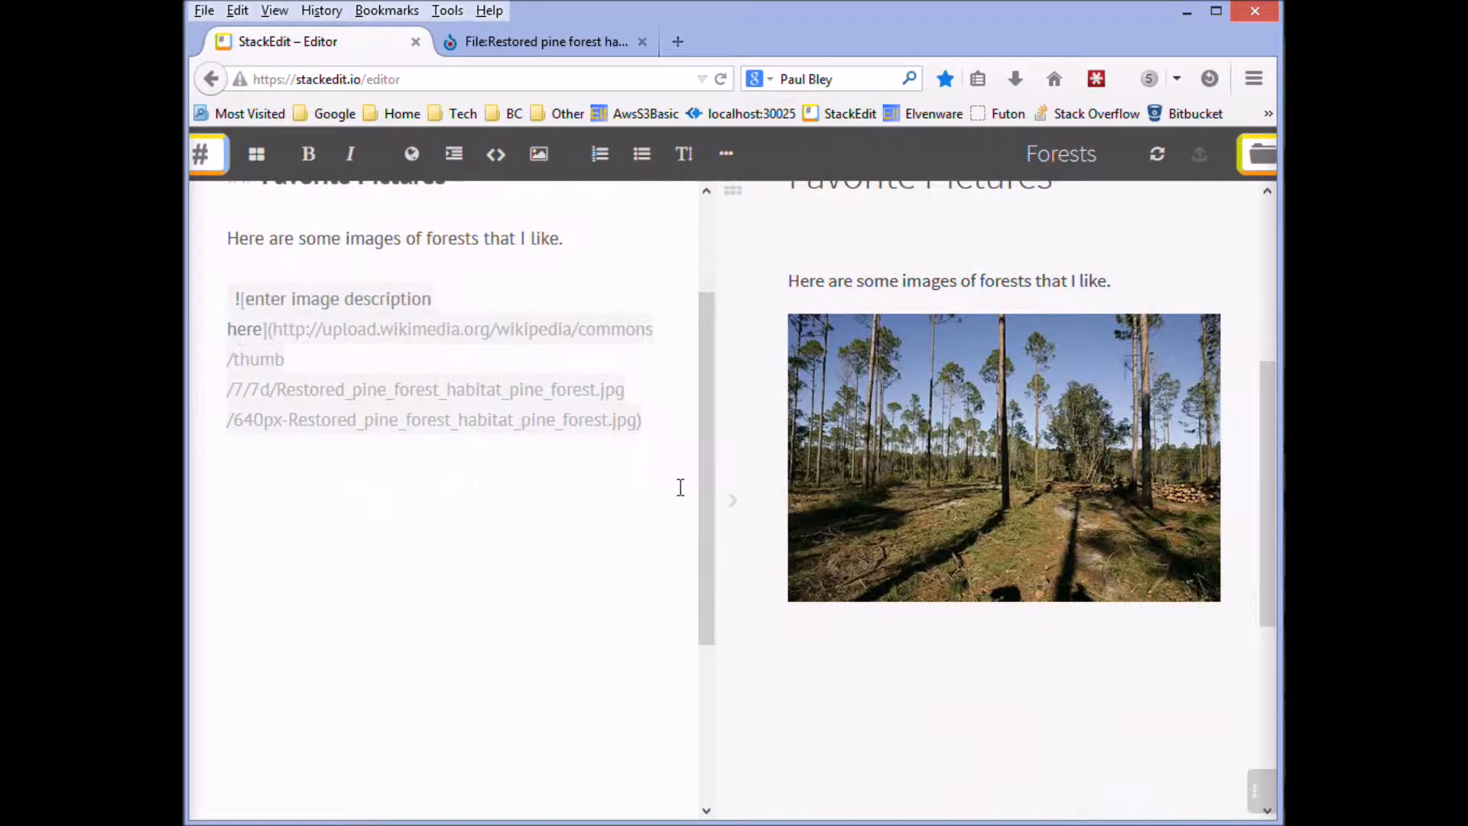
pyautogui.write('## Suj')
pyautogui.press('BackSpace')
pyautogui.write('mary')
pyautogui.press('Return')
pyautogui.press('Return')
# Write the paragraph "By looking at these pictures you can see why I like forests. They are pretty." under the Summary heading.
pyautogui.write('By looking at these')
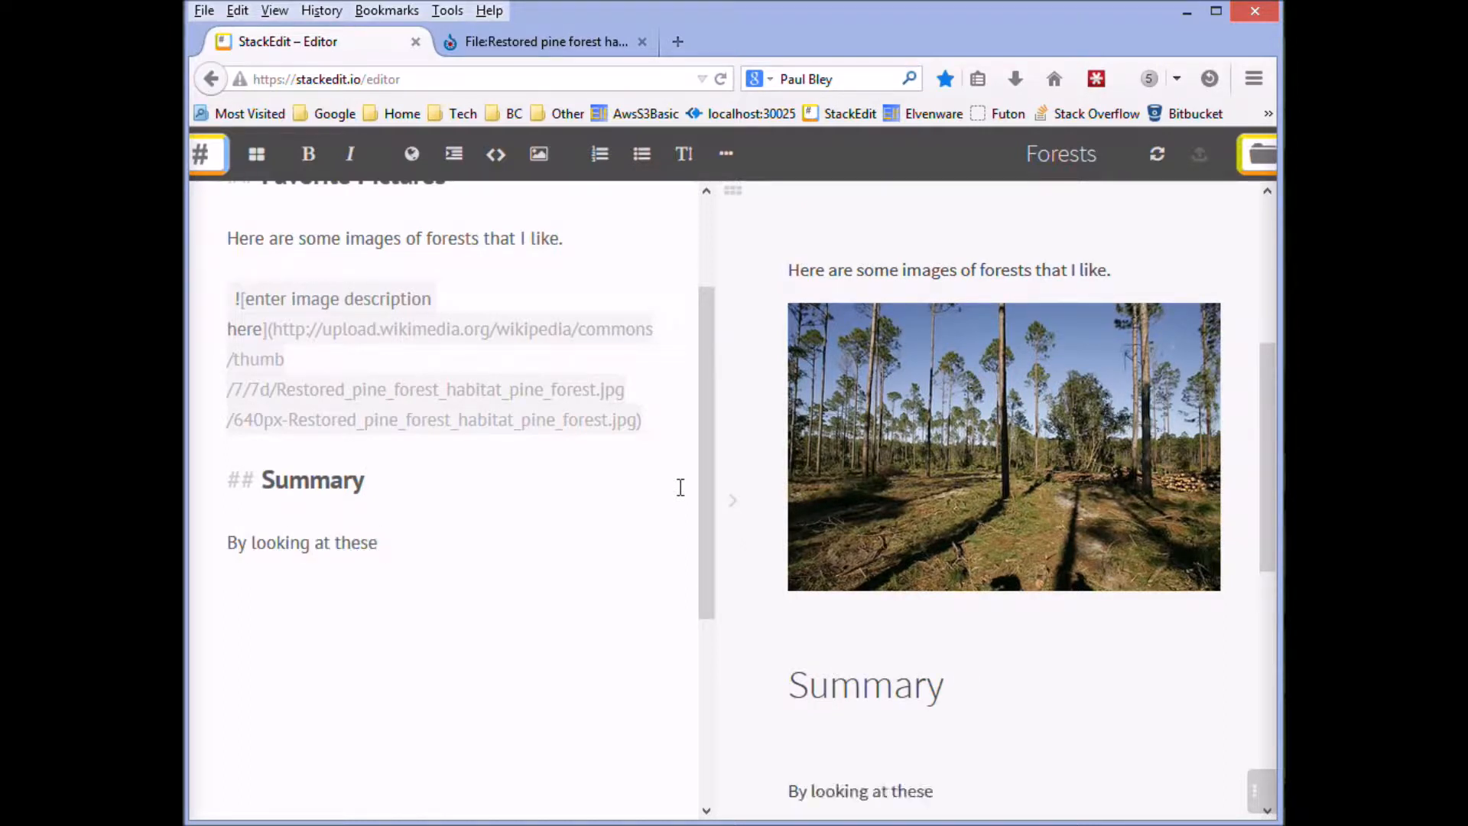
pyautogui.write(' pictures you can see why I like')
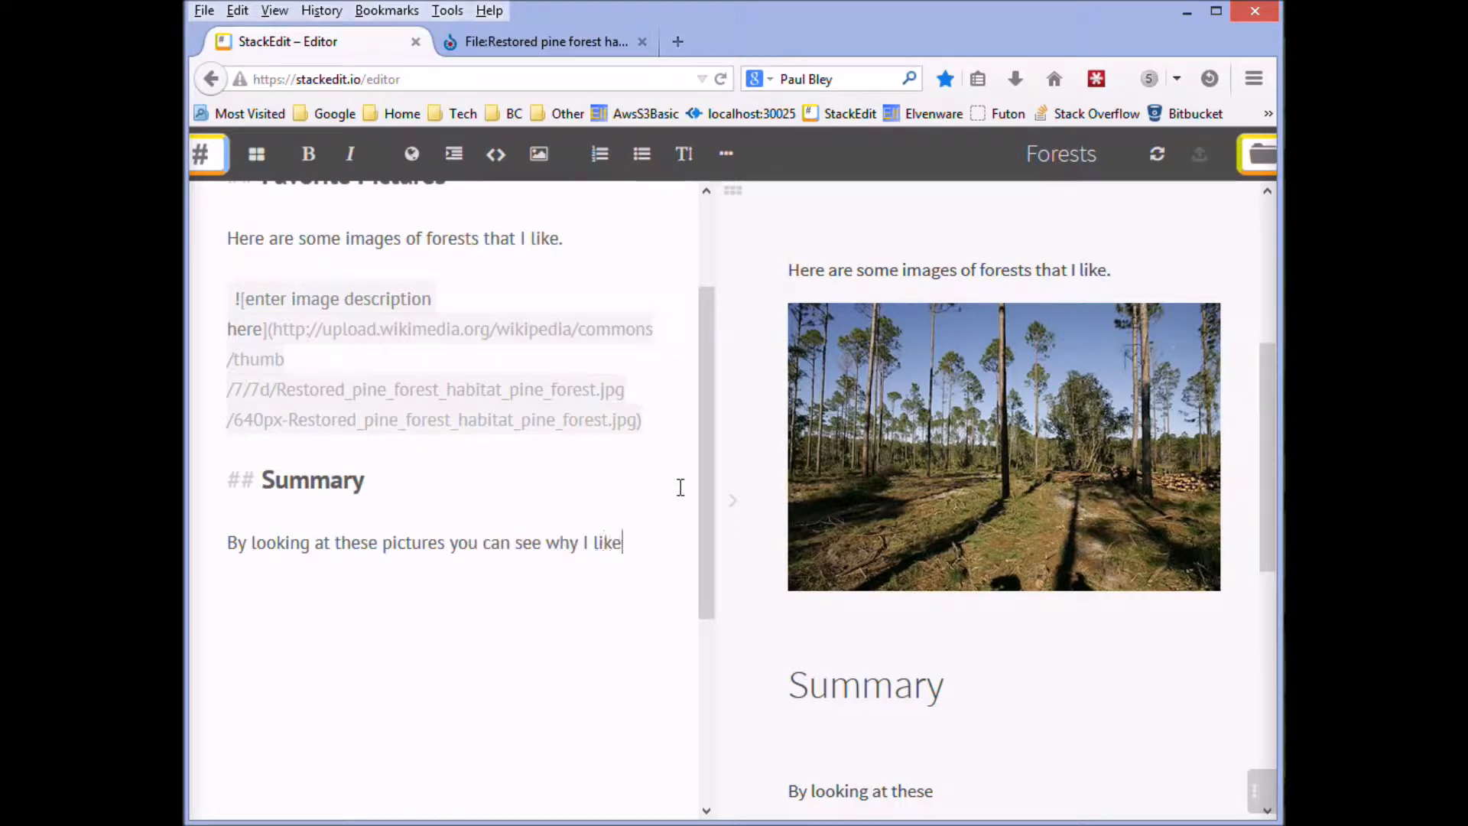
pyautogui.write(' forests. They')
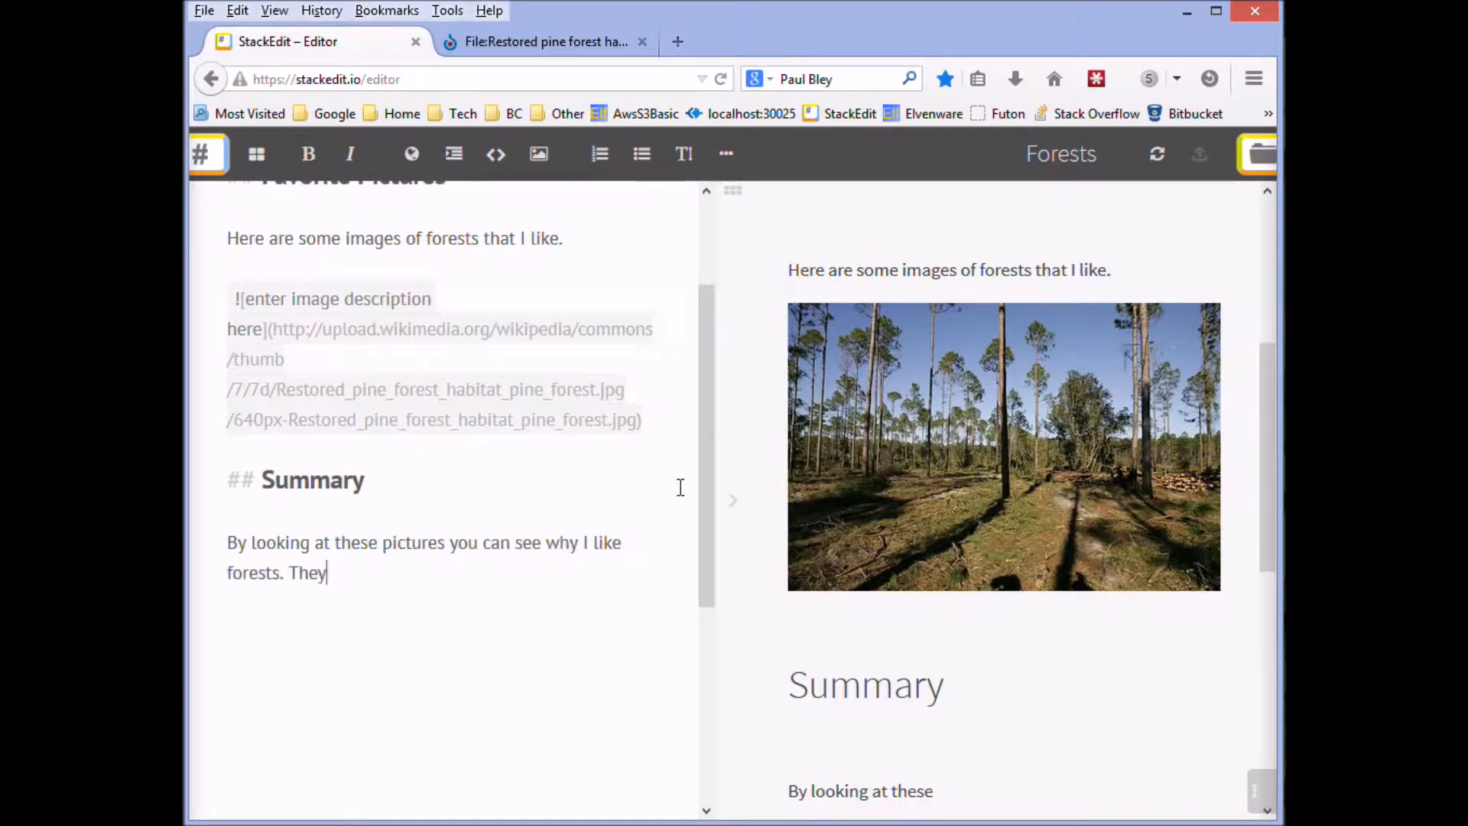
pyautogui.write(' are prettty.')
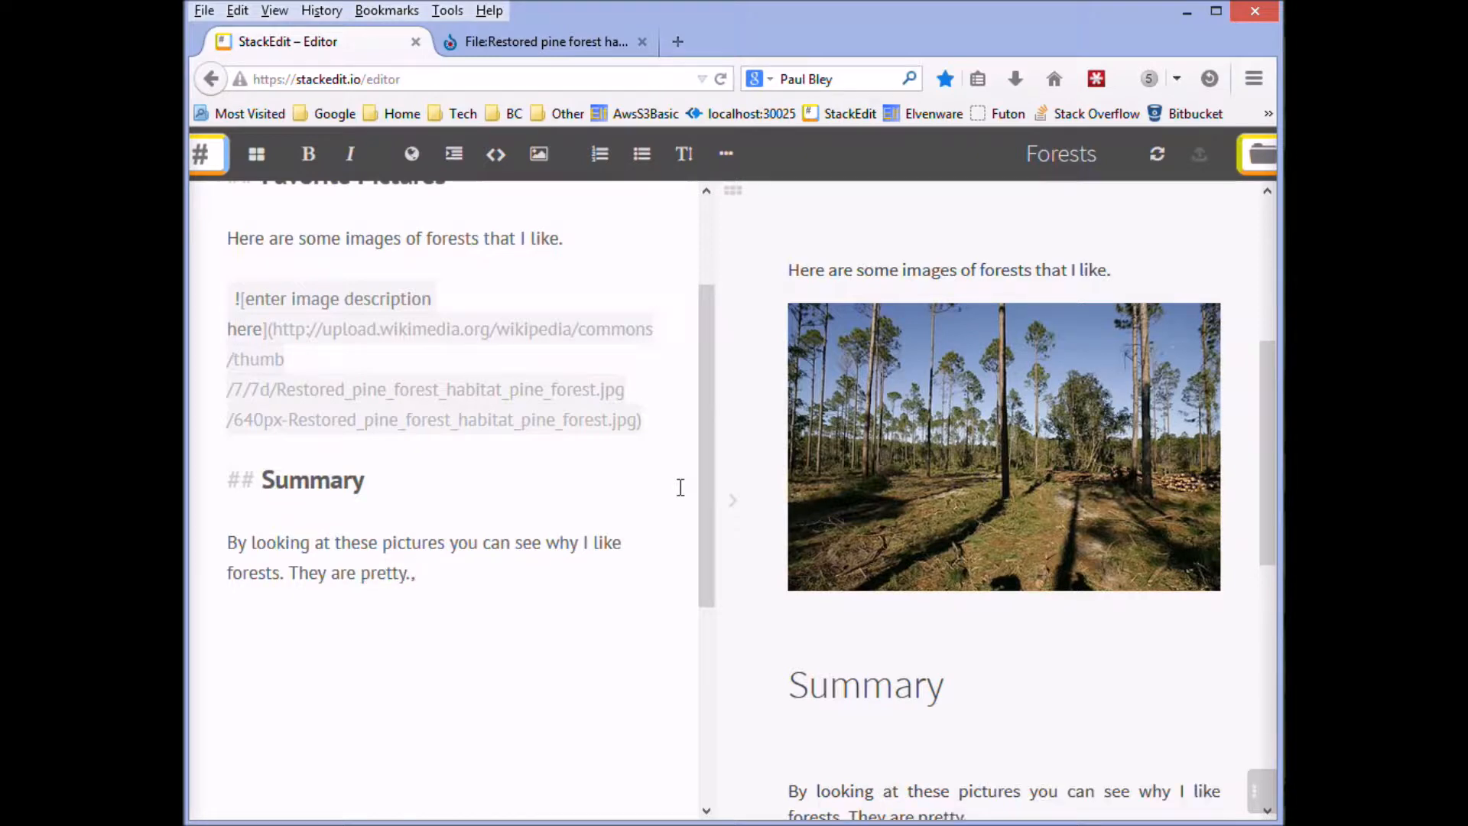
pyautogui.scroll(3, 491, 445)
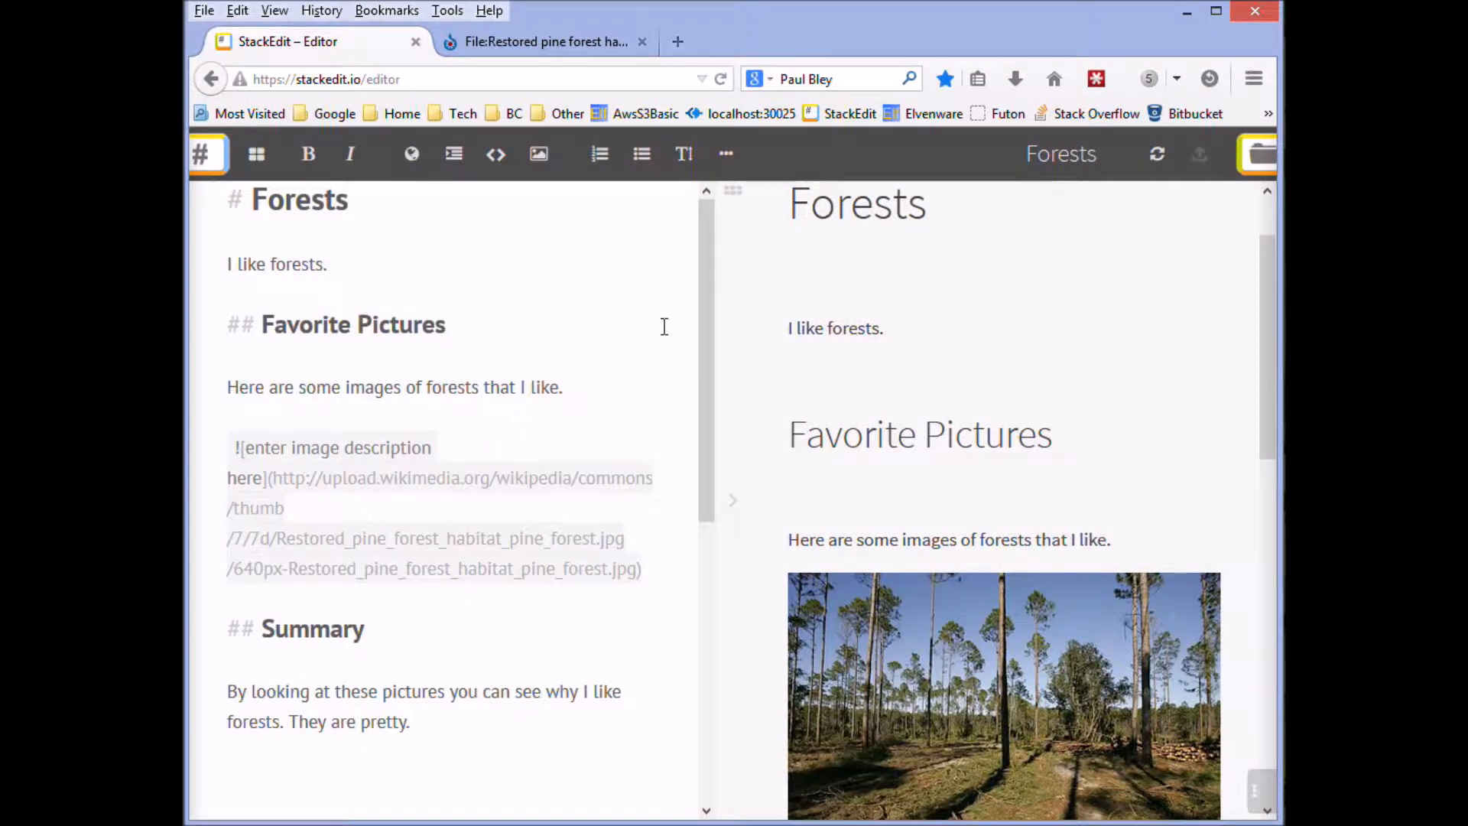
# Export the Forests document to disk as HTML and save the file.
pyautogui.click(215, 162)
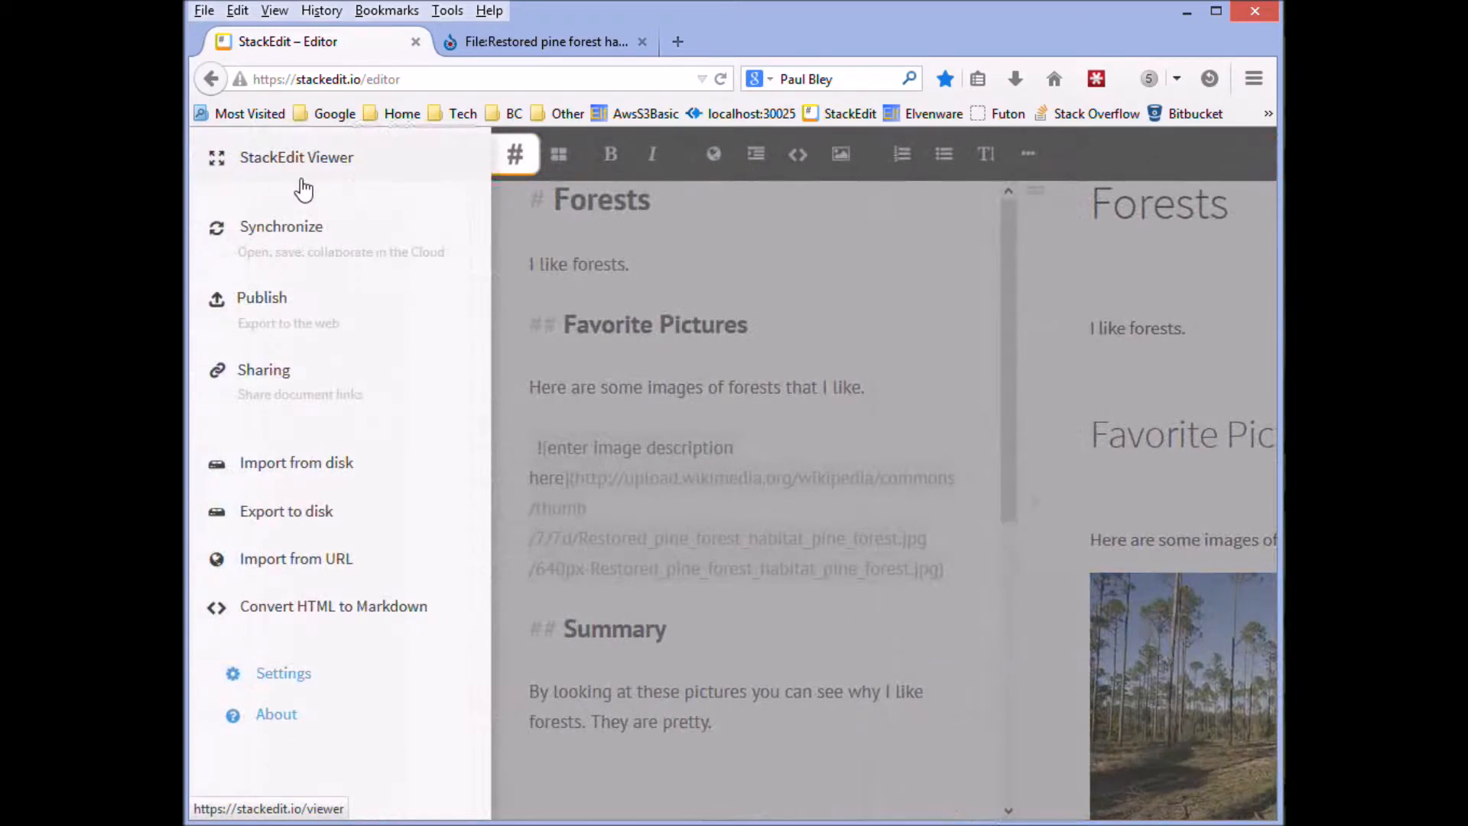
pyautogui.click(297, 514)
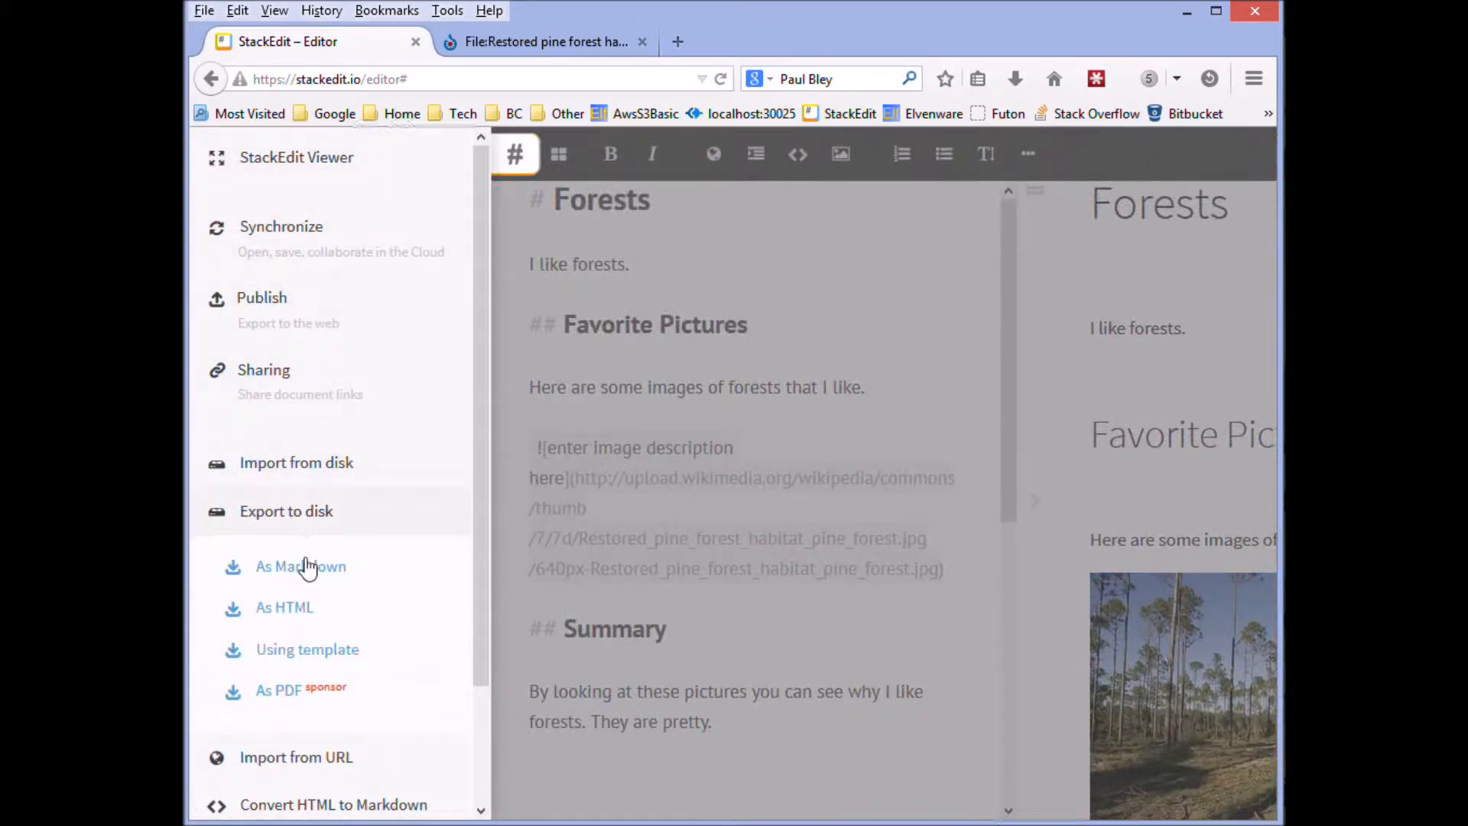
pyautogui.click(281, 609)
pyautogui.click(817, 606)
# Export the Forests document to disk as Markdown and save Forests.md.
pyautogui.click(202, 161)
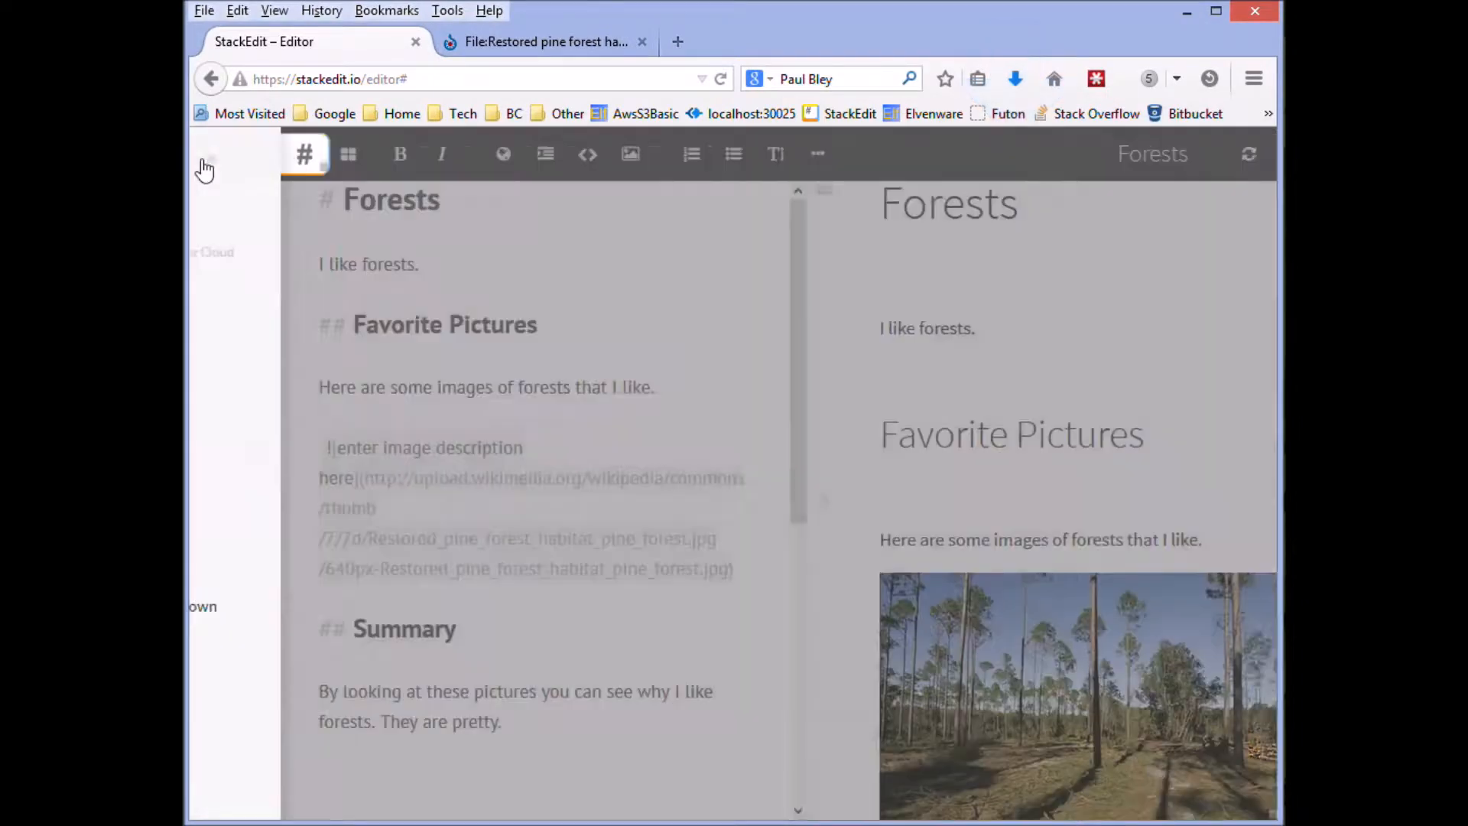
pyautogui.click(287, 511)
pyautogui.click(300, 565)
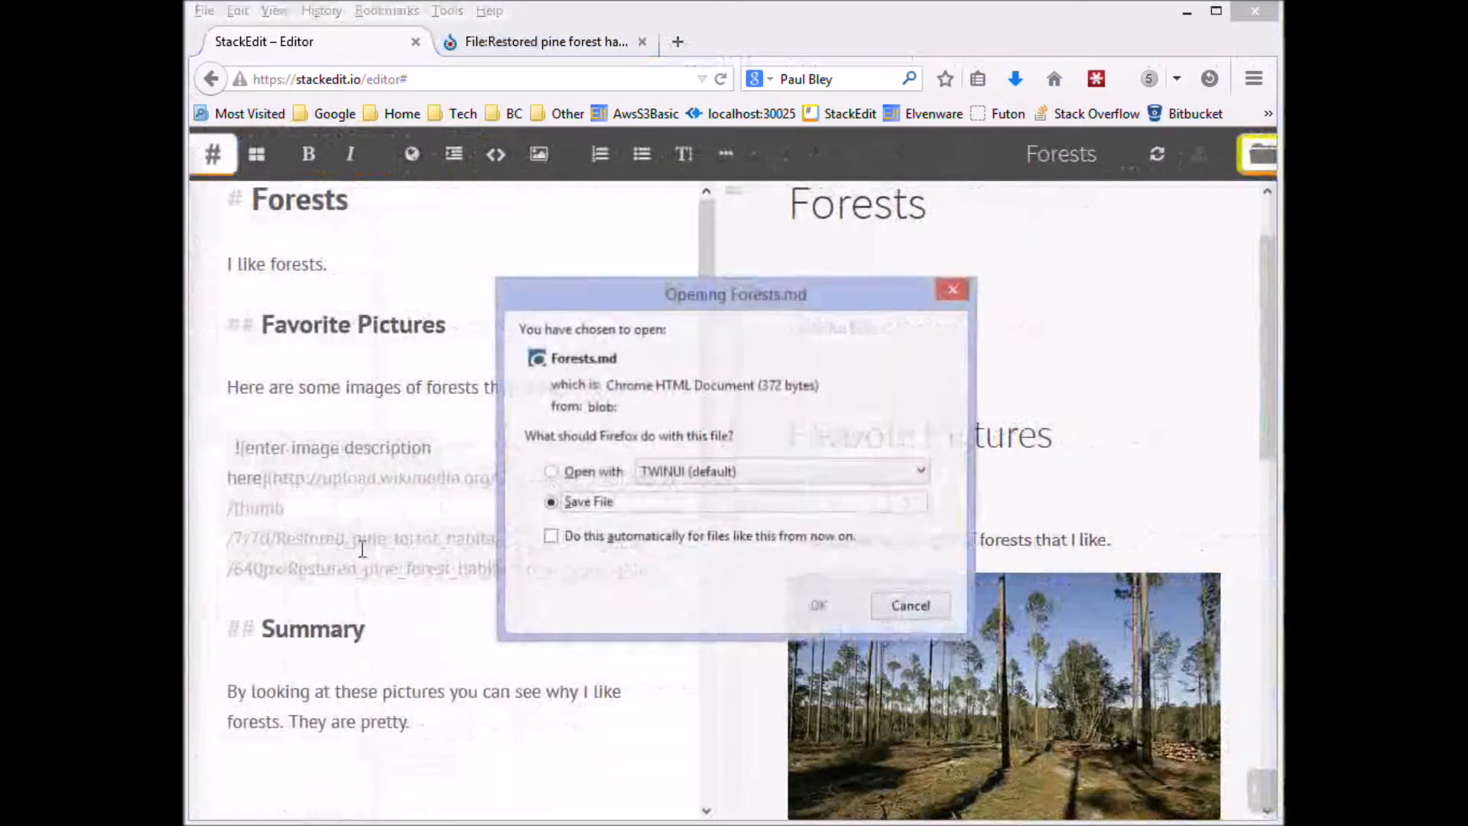
pyautogui.click(820, 604)
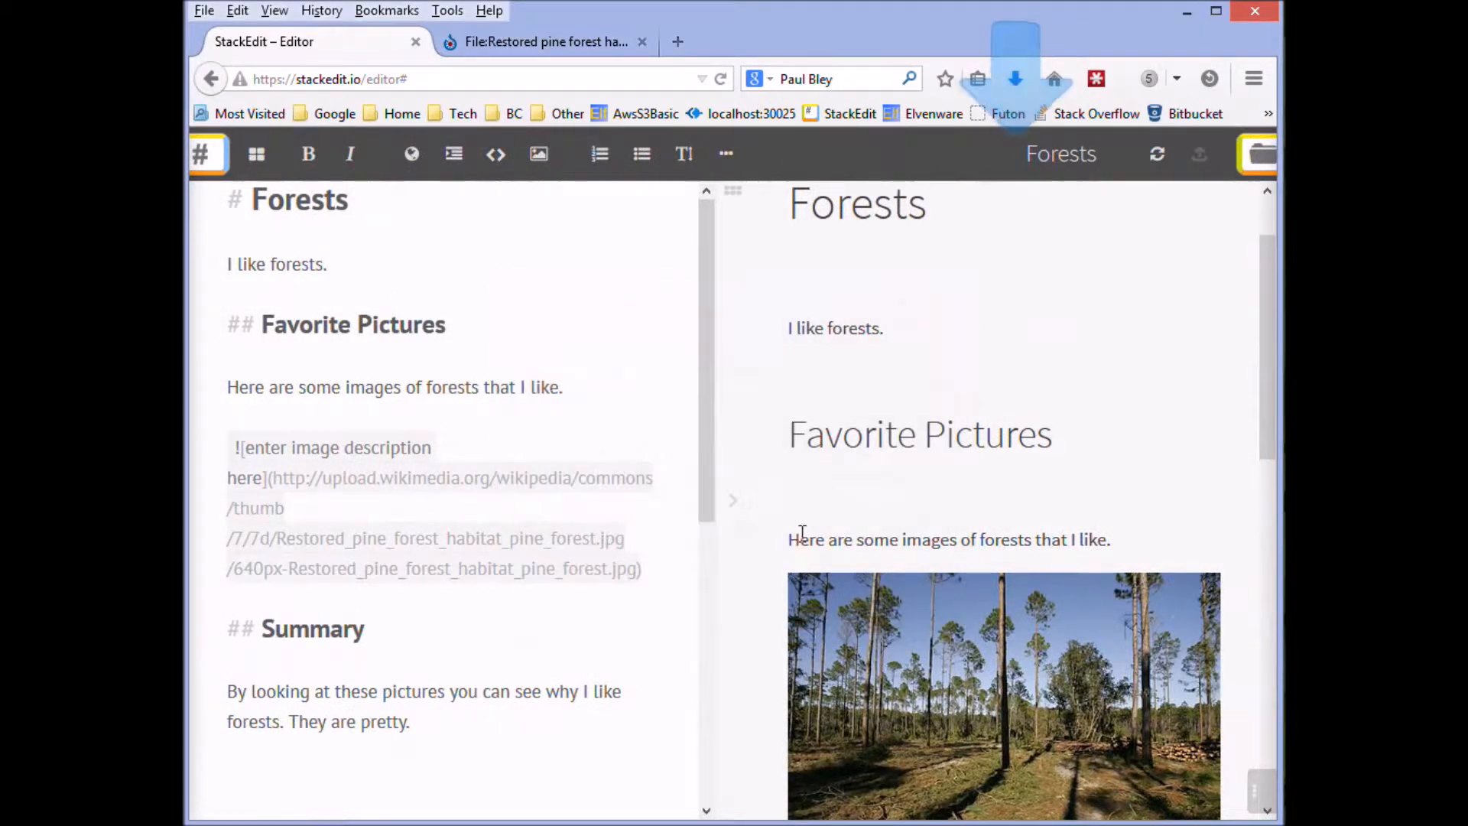
# Locate the downloaded Forests.html in its folder, open it in Chrome and look over the rendered page.
pyautogui.click(1014, 78)
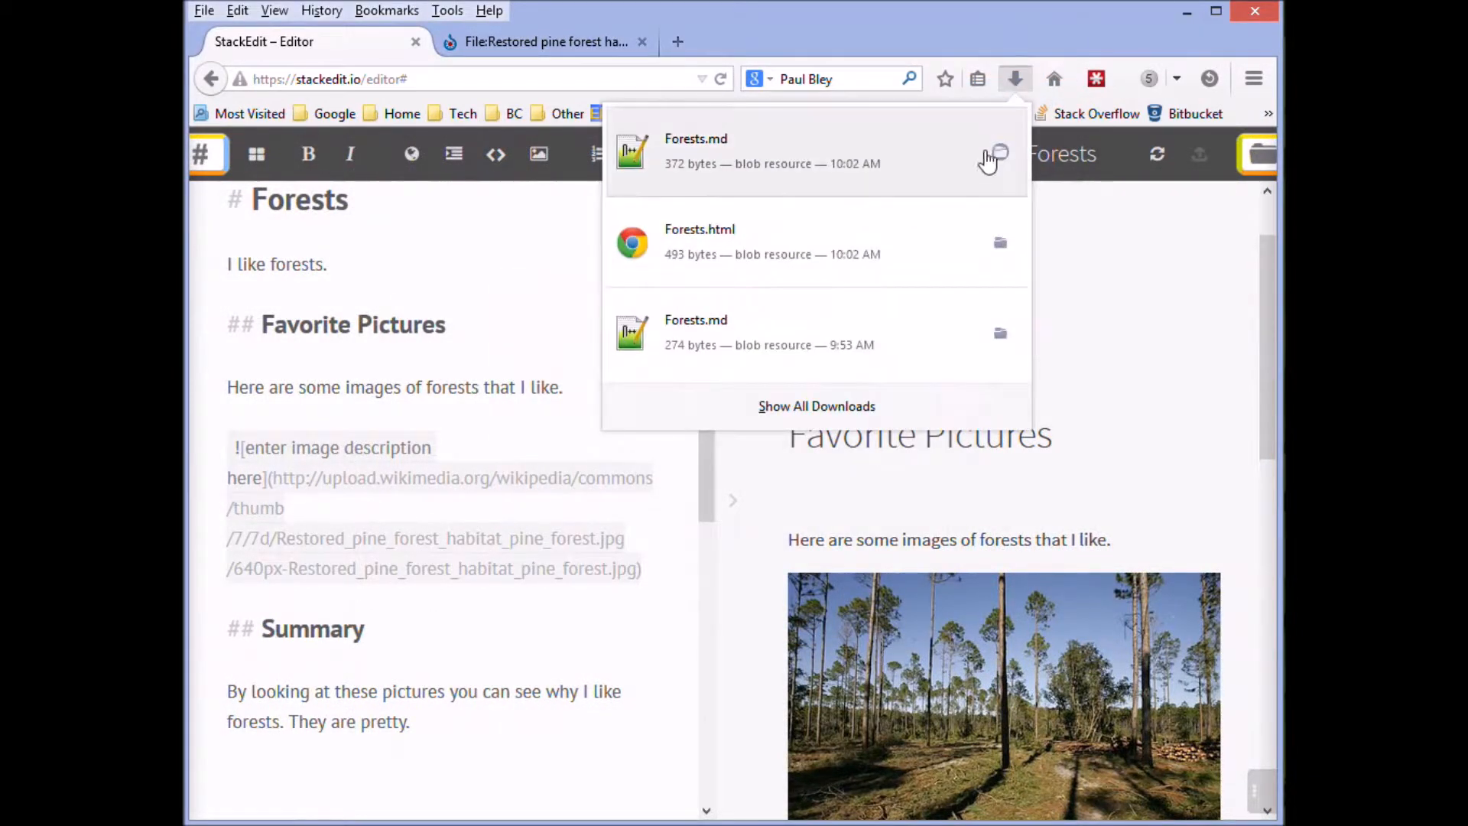
pyautogui.click(999, 243)
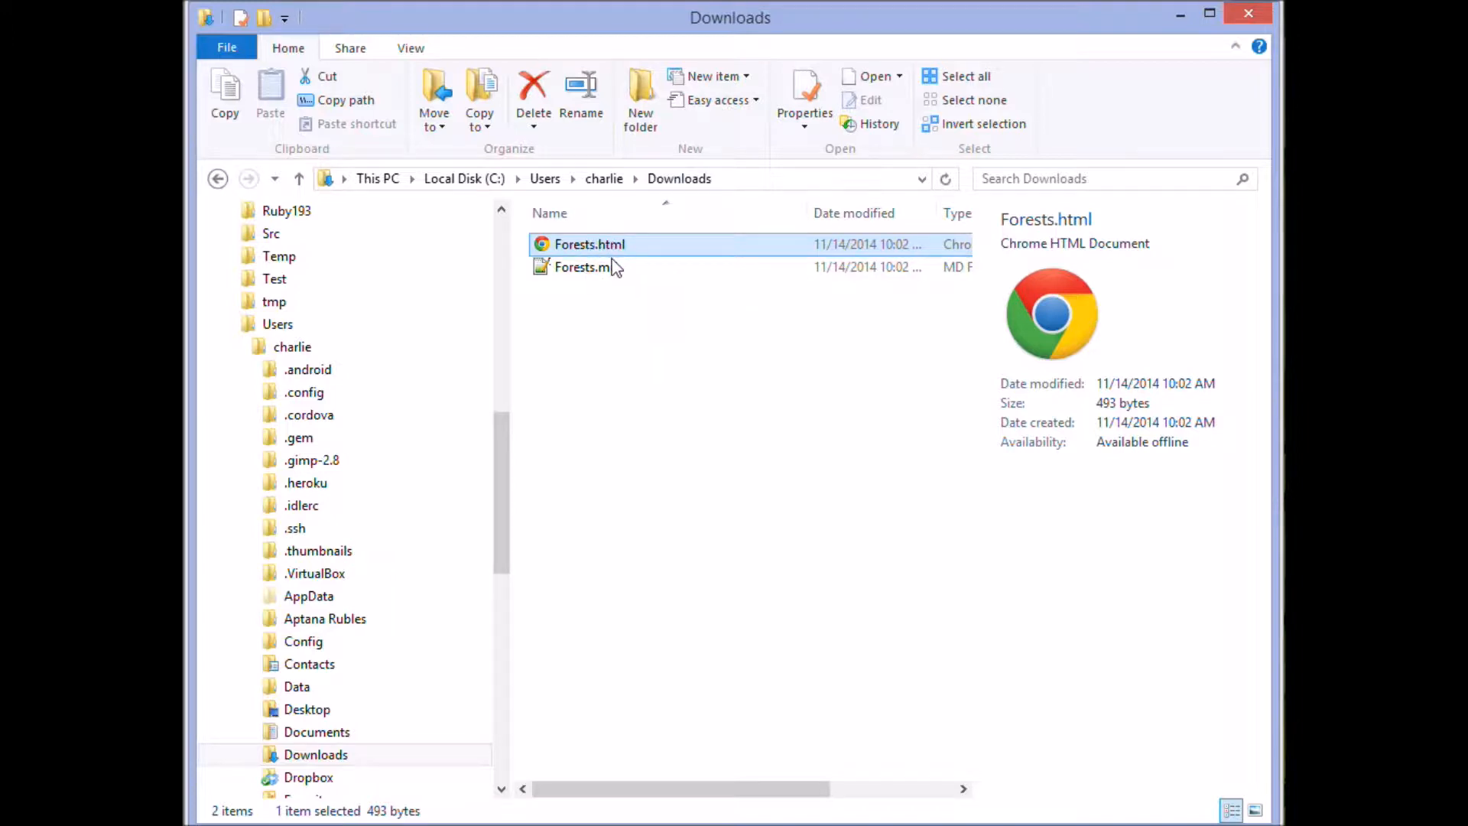
pyautogui.click(567, 244)
pyautogui.doubleClick(548, 253)
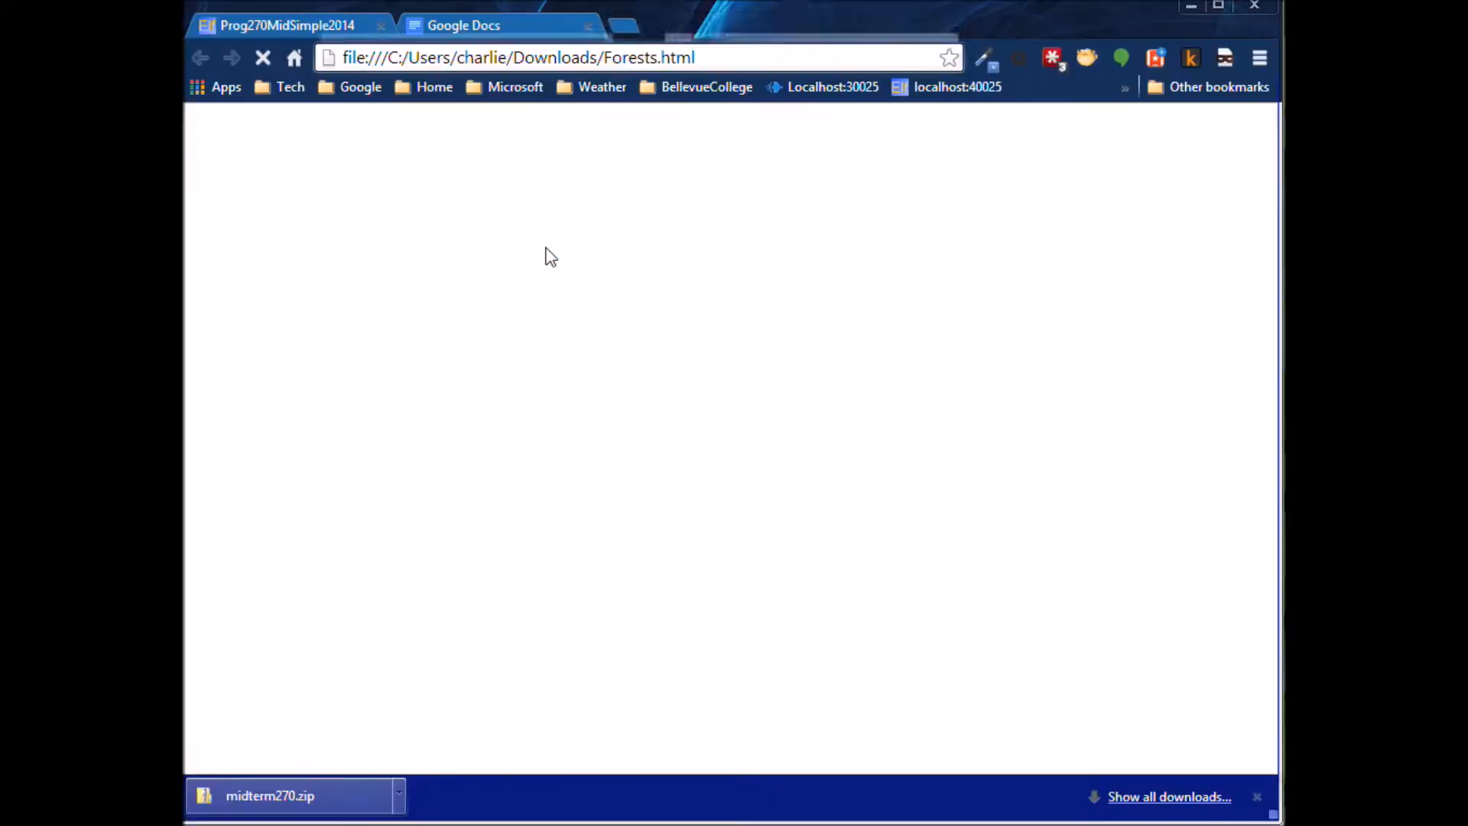
pyautogui.scroll(-2, 642, 240)
pyautogui.scroll(3, 642, 233)
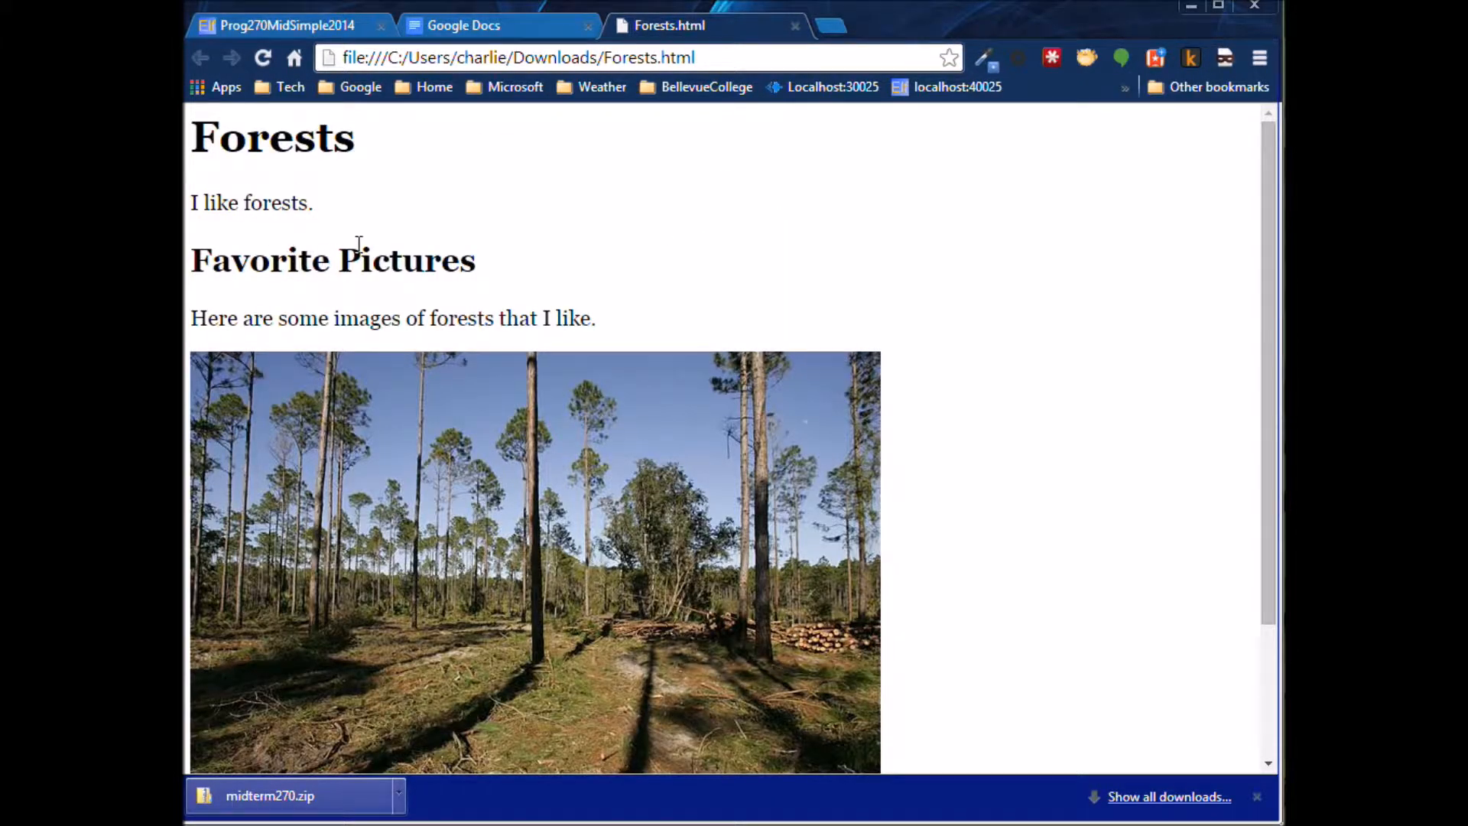
pyautogui.scroll(-2, 364, 244)
pyautogui.scroll(2, 363, 245)
pyautogui.rightClick(444, 208)
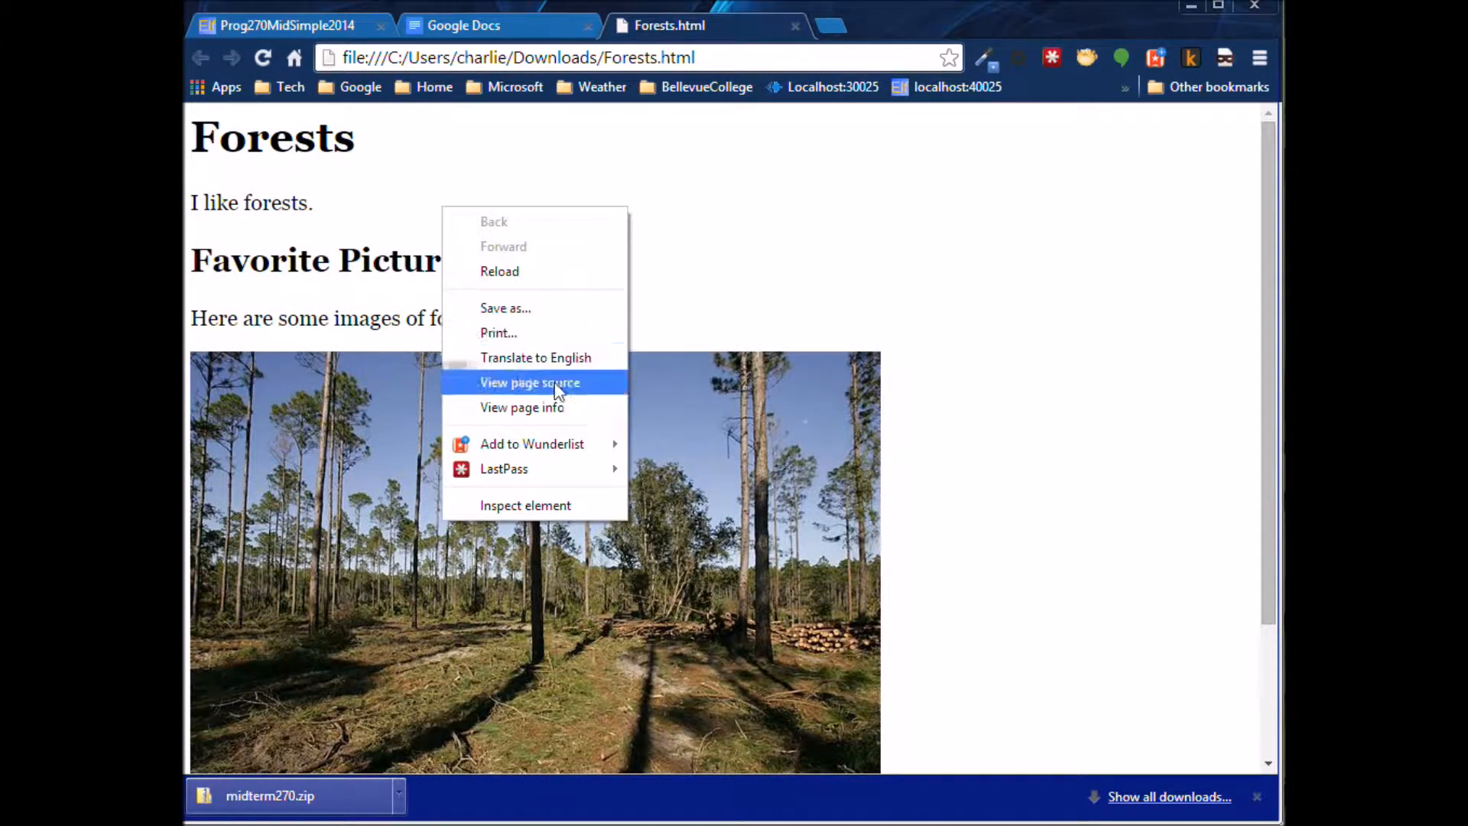
pyautogui.click(768, 328)
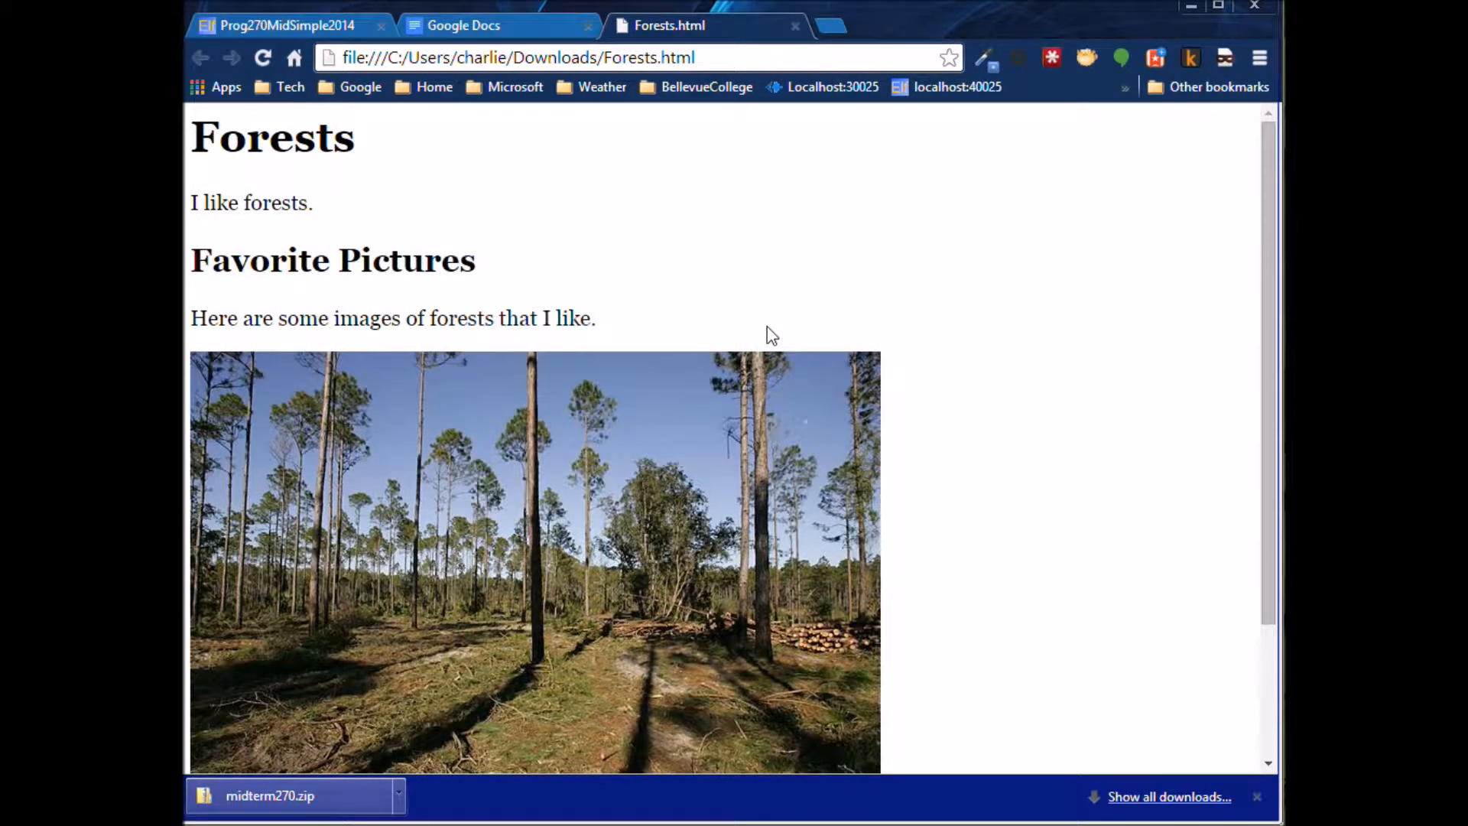
pyautogui.rightClick(621, 249)
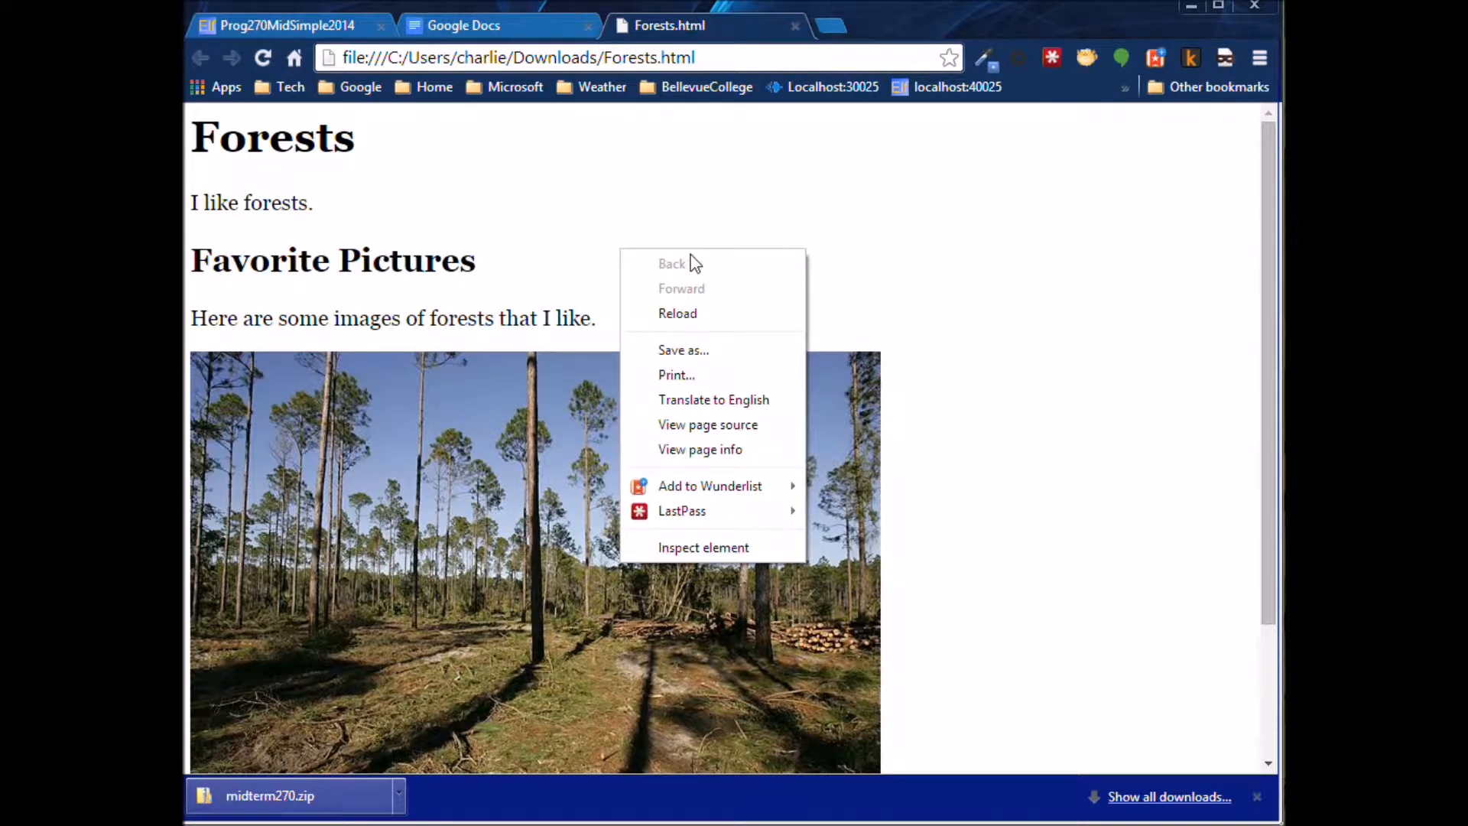
pyautogui.click(217, 136)
# Select the whole content of the Forests page, from the title through the summary text, and switch back to Firefox.
pyautogui.moveTo(192, 134); pyautogui.dragTo(1093, 816)
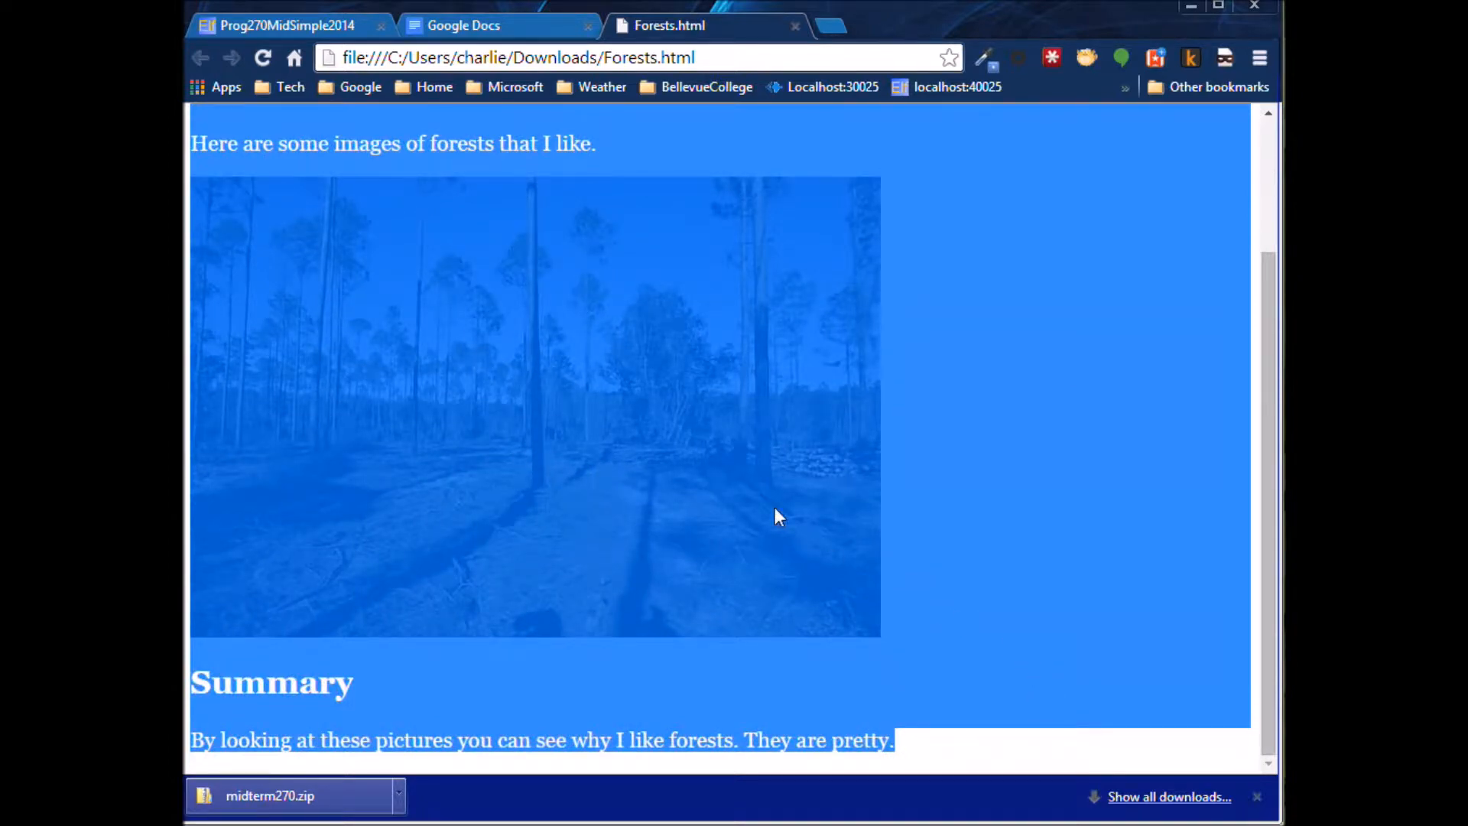
pyautogui.hotkey('alt', 'Tab')
pyautogui.hotkey('alt', 'Tab')
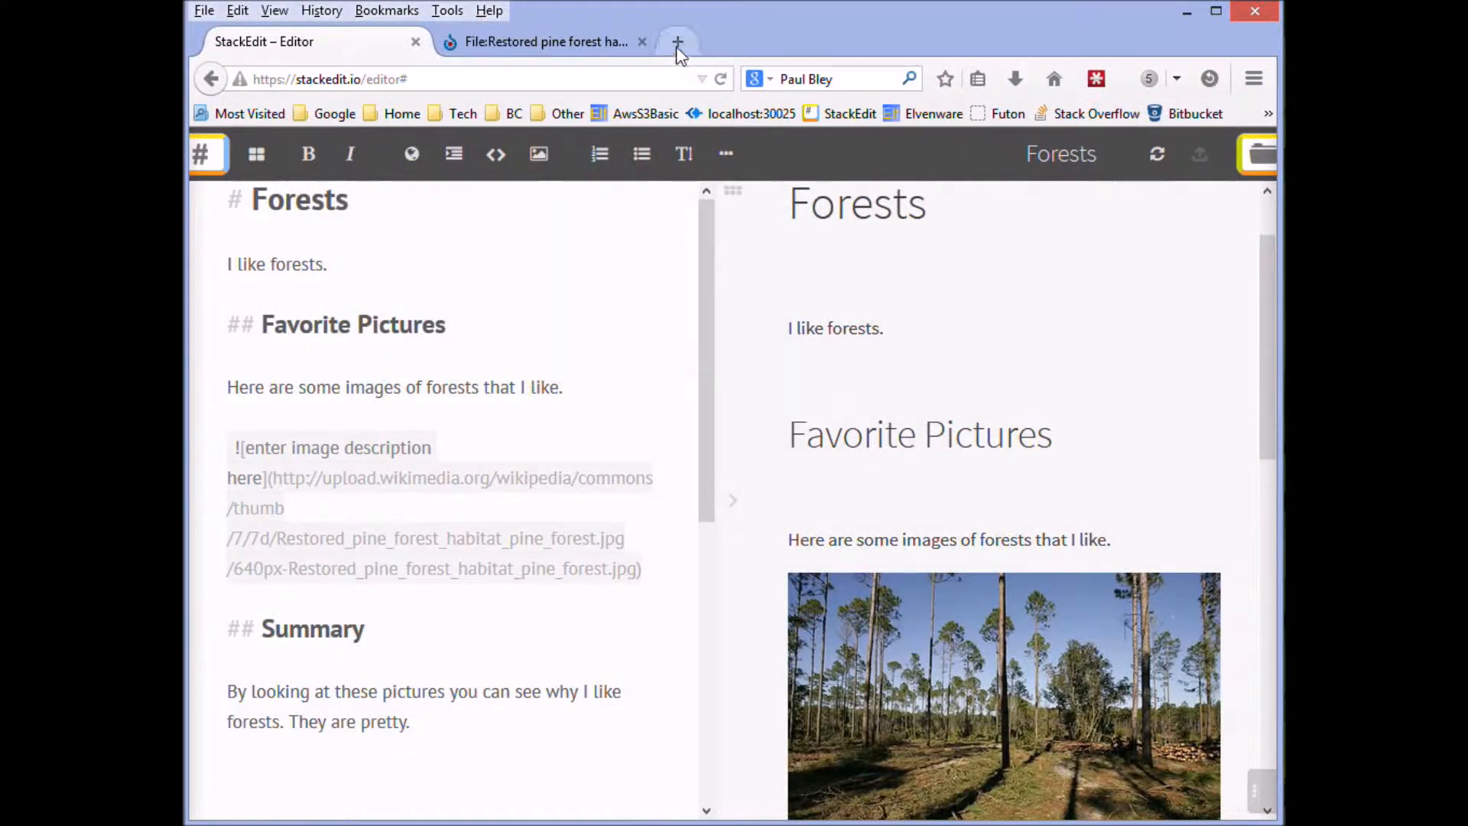
# Open Google Drive from the Google home page in a new browser tab.
pyautogui.click(676, 44)
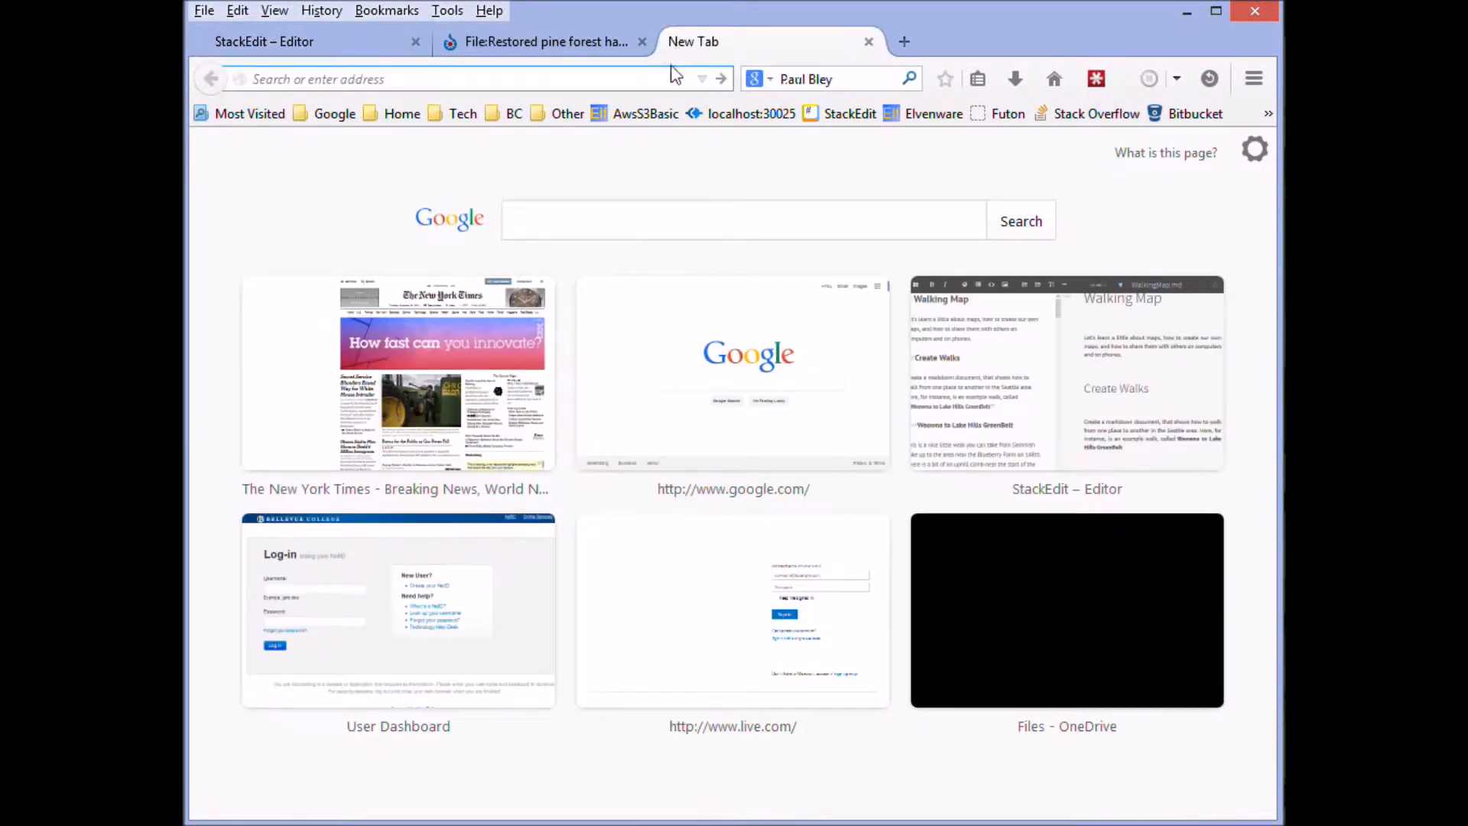
pyautogui.click(665, 294)
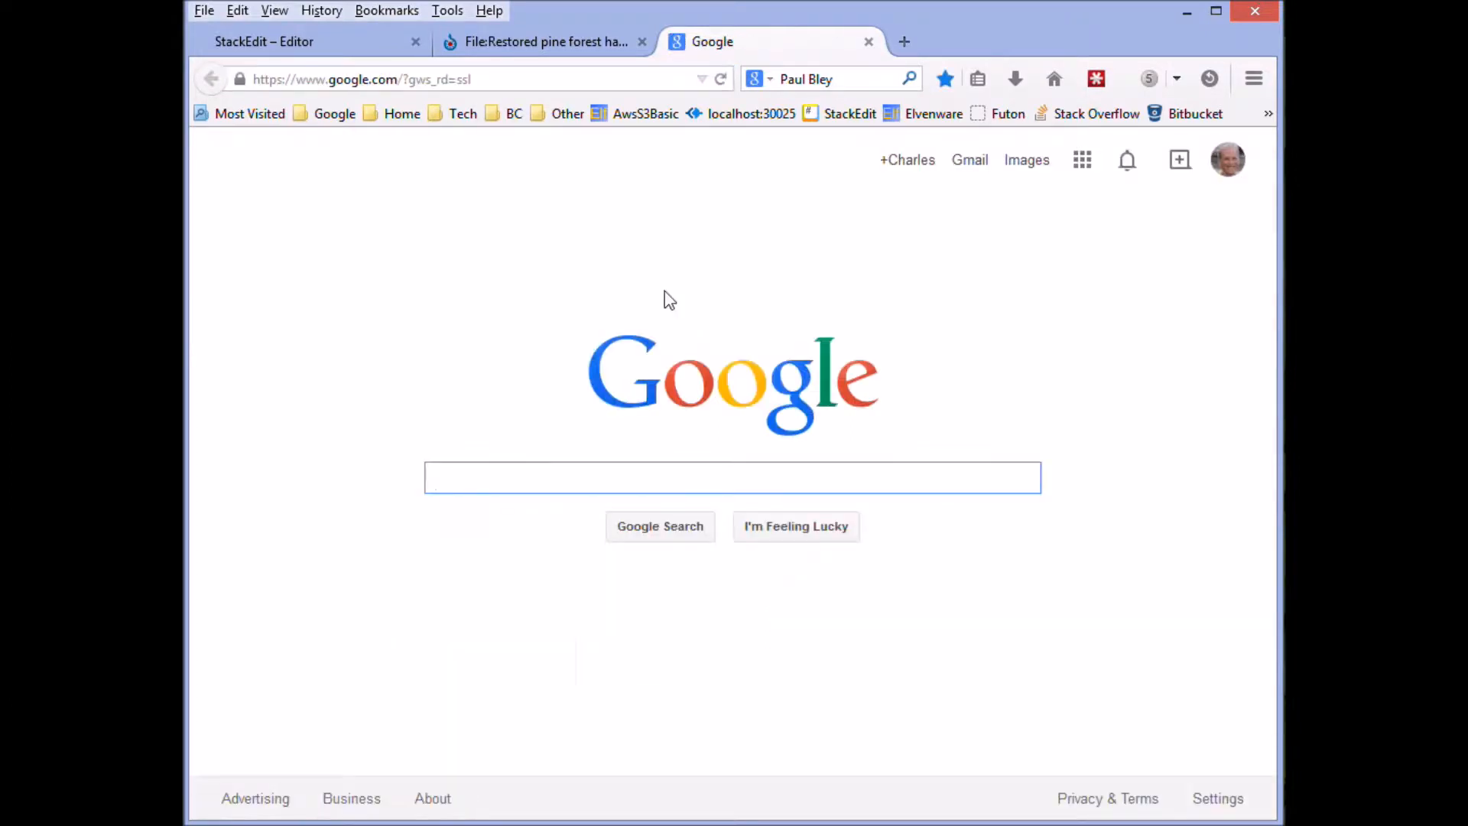
pyautogui.click(1086, 171)
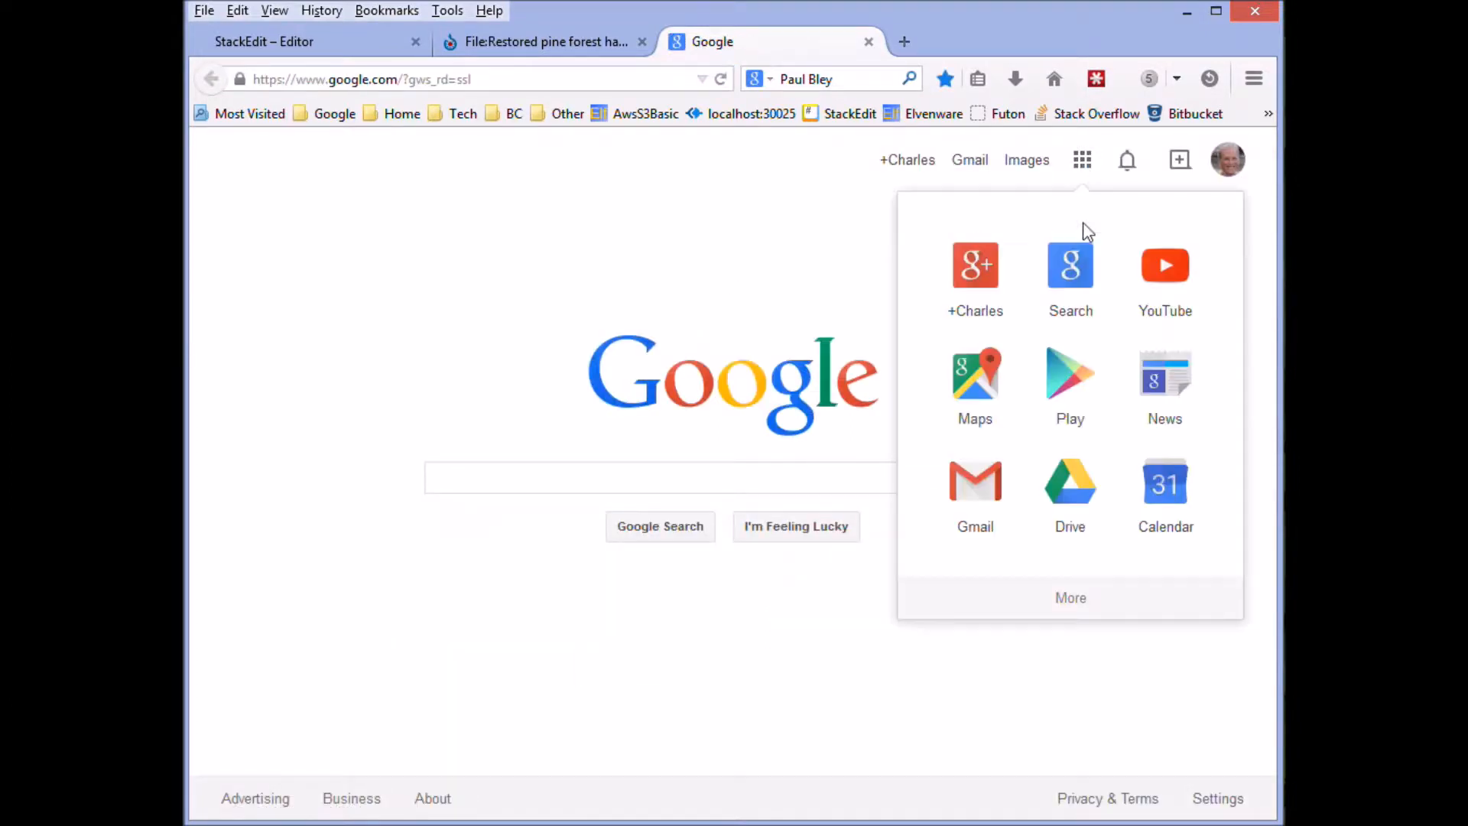
pyautogui.click(1067, 487)
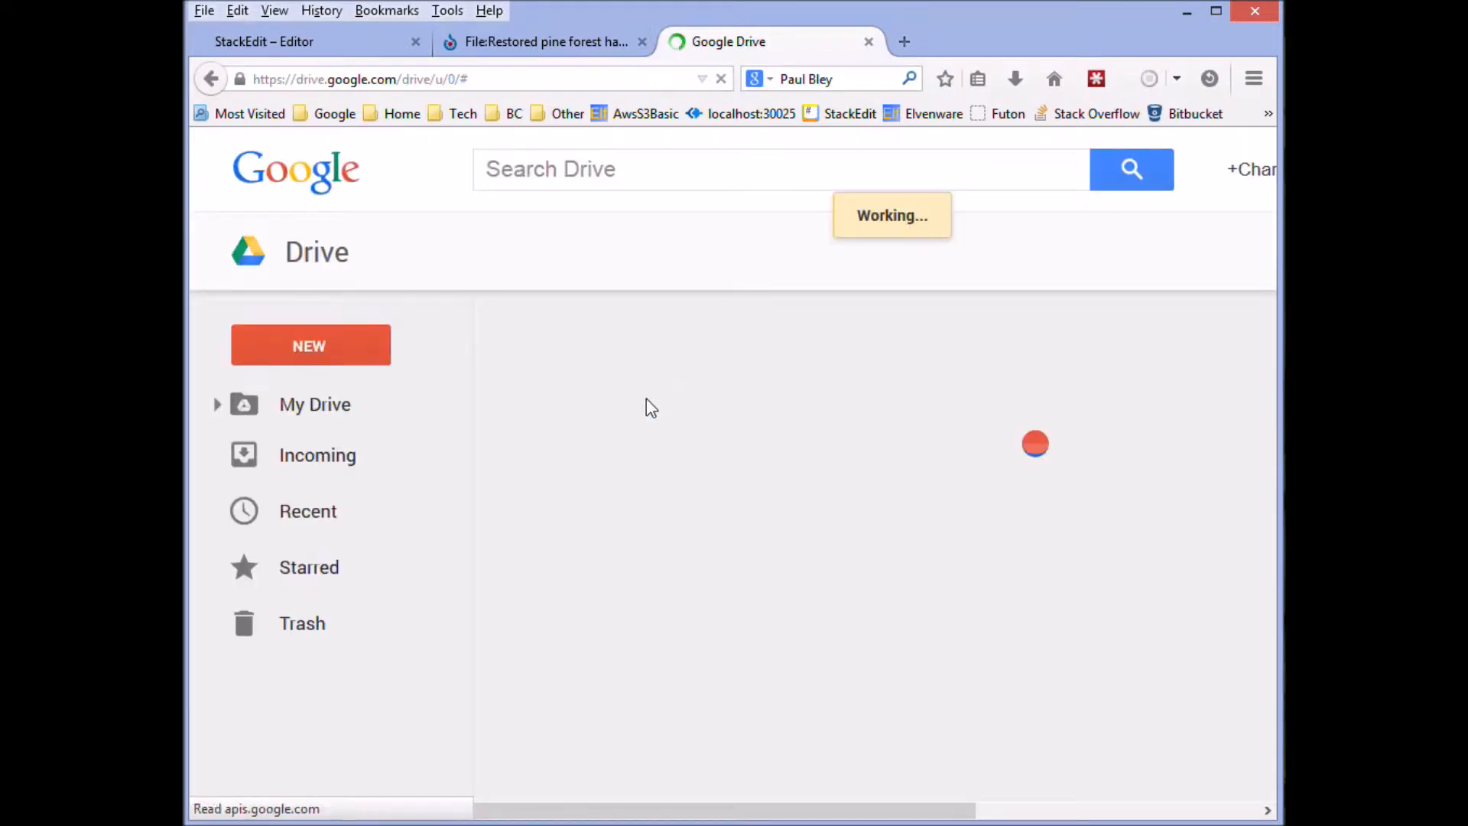
pyautogui.scroll(-3, 620, 467)
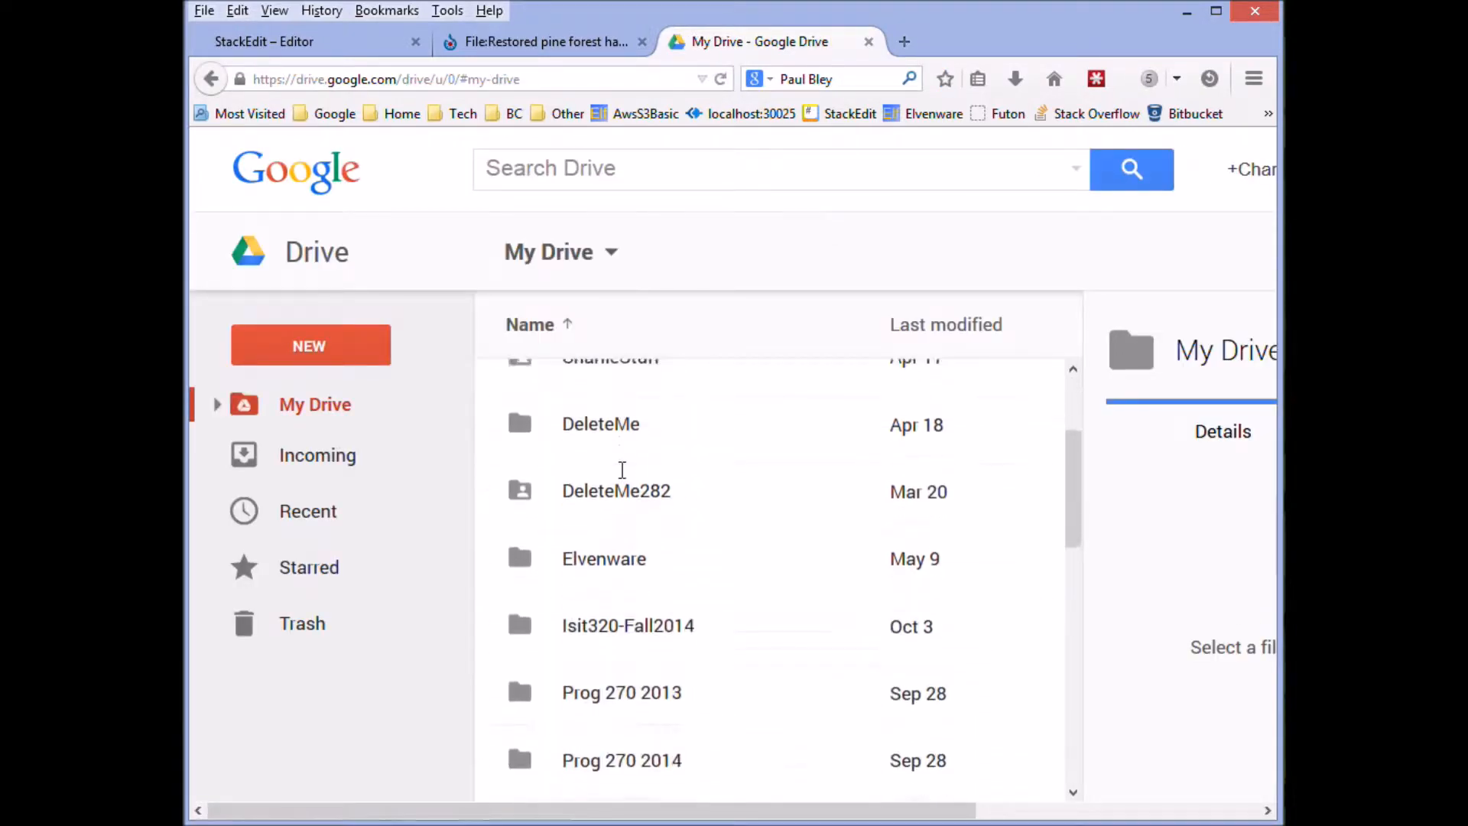
pyautogui.click(633, 711)
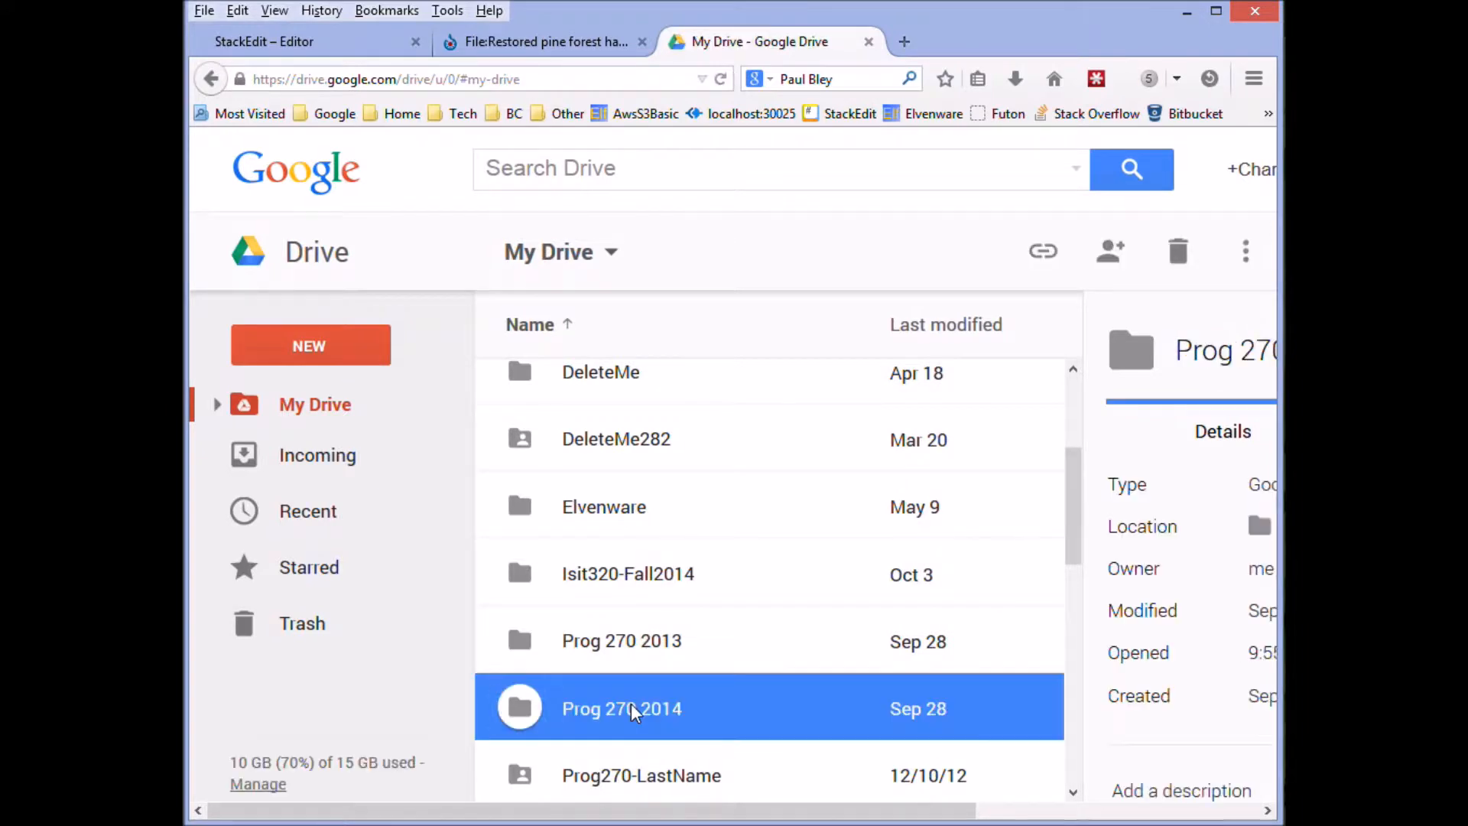
pyautogui.doubleClick(631, 708)
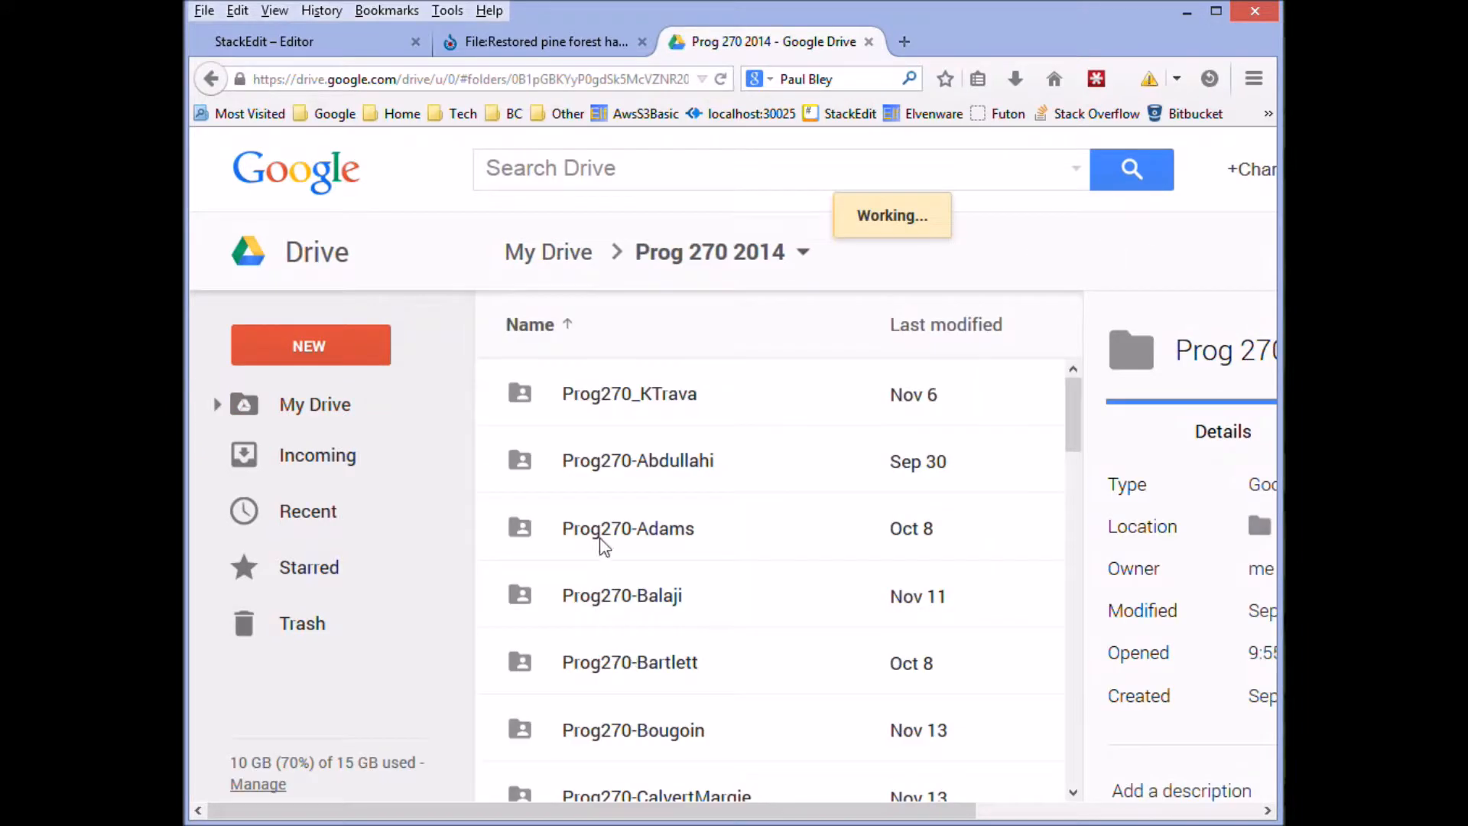
pyautogui.scroll(-5, 608, 524)
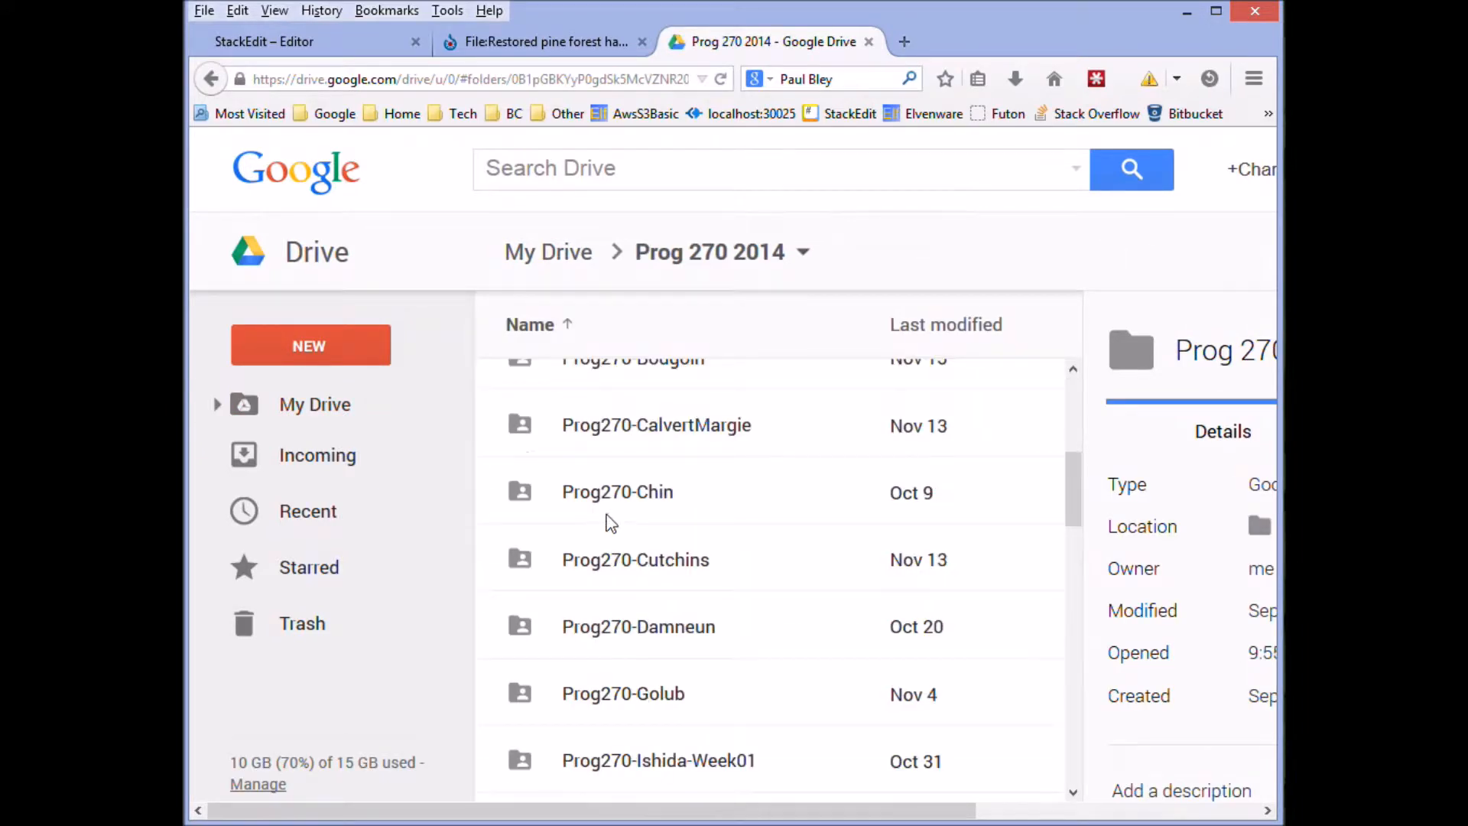
pyautogui.click(571, 267)
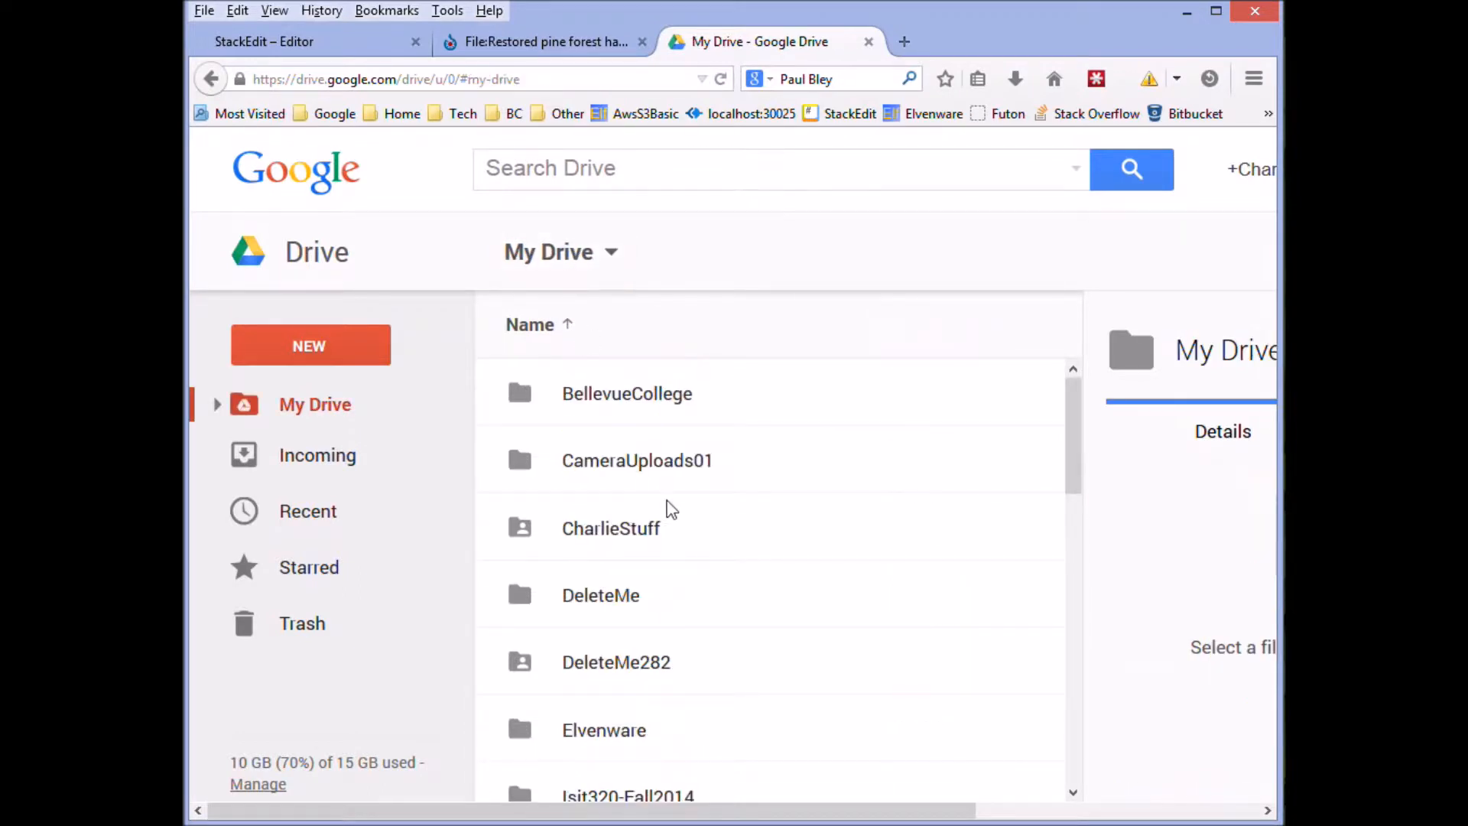
# Open the Prog270-LastName folder in My Drive.
pyautogui.scroll(-4, 668, 508)
pyautogui.scroll(-2, 667, 500)
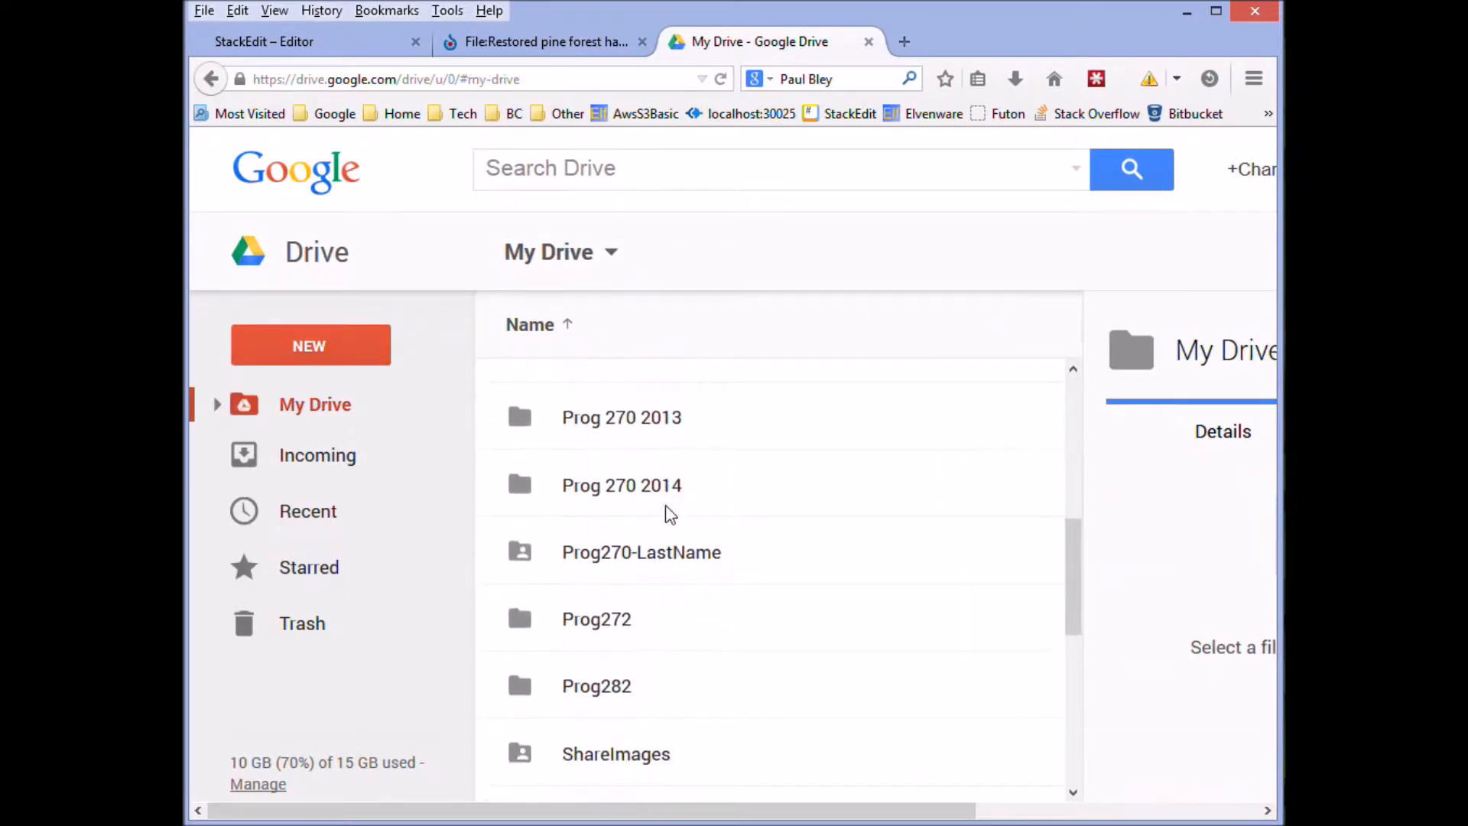
pyautogui.click(620, 563)
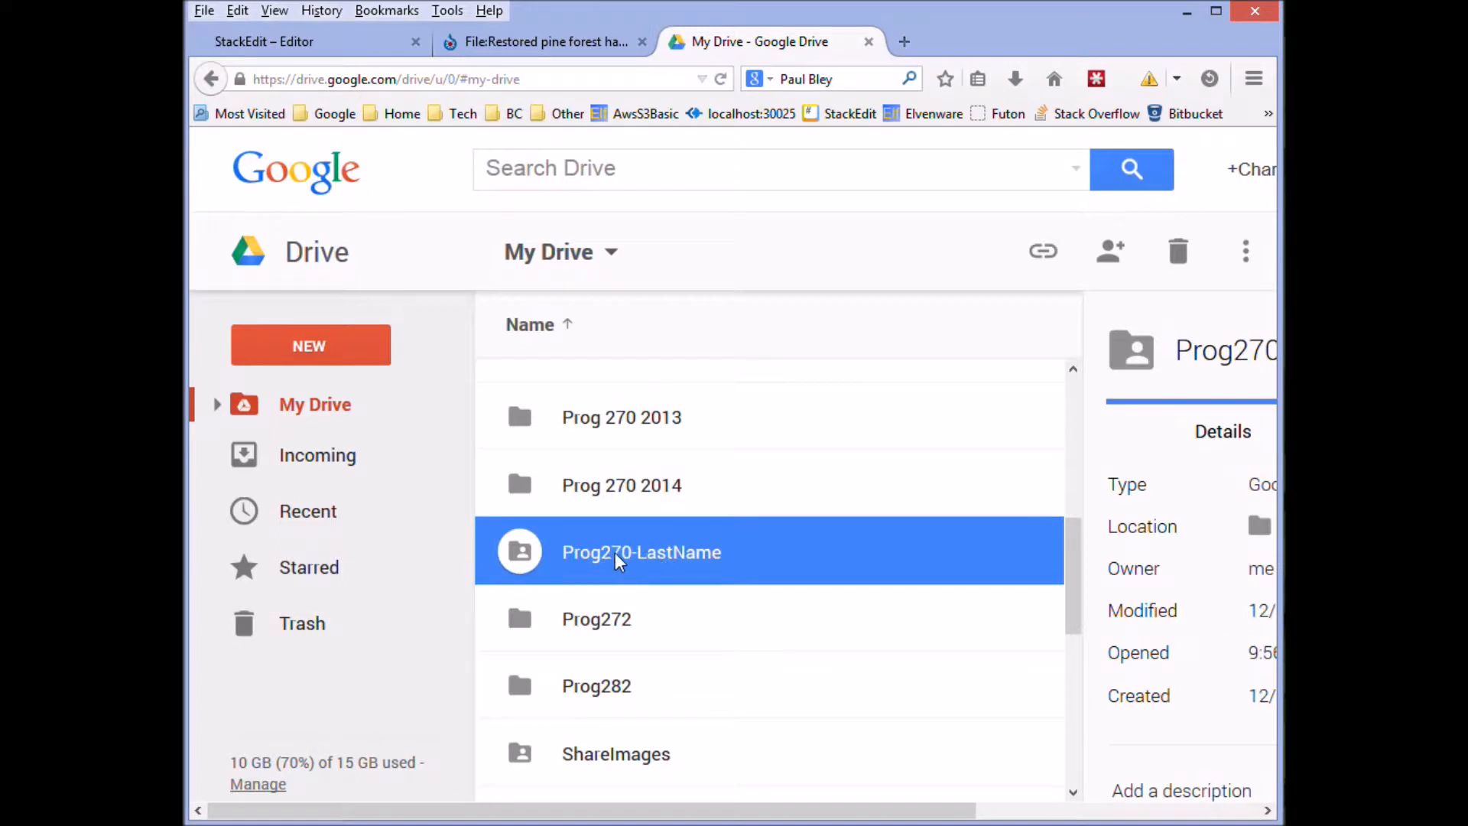
pyautogui.doubleClick(616, 553)
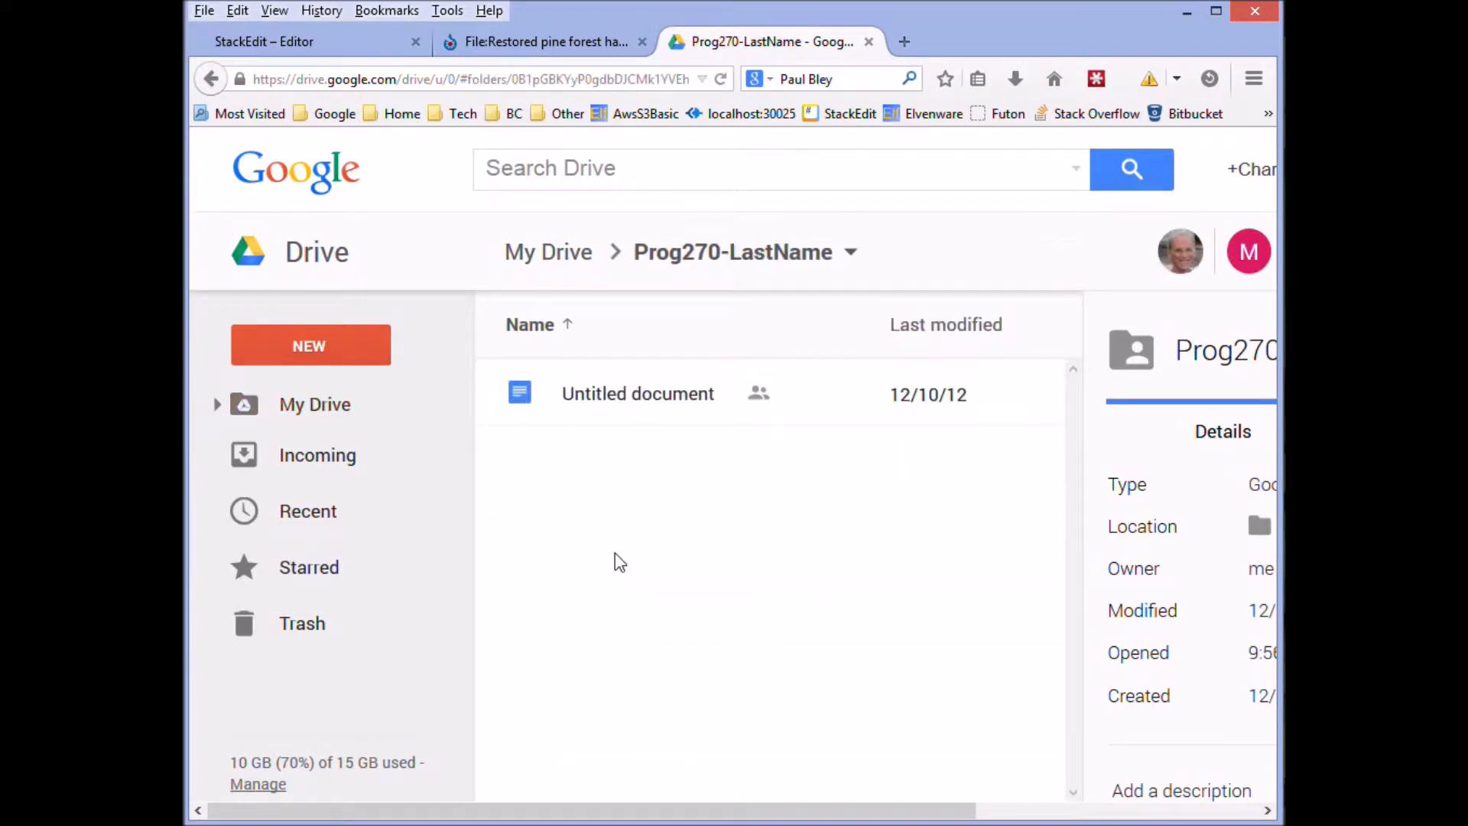
# Create a Google Docs document in the shared Prog270-LastName folder and paste the copied Forests page content into it.
pyautogui.click(327, 355)
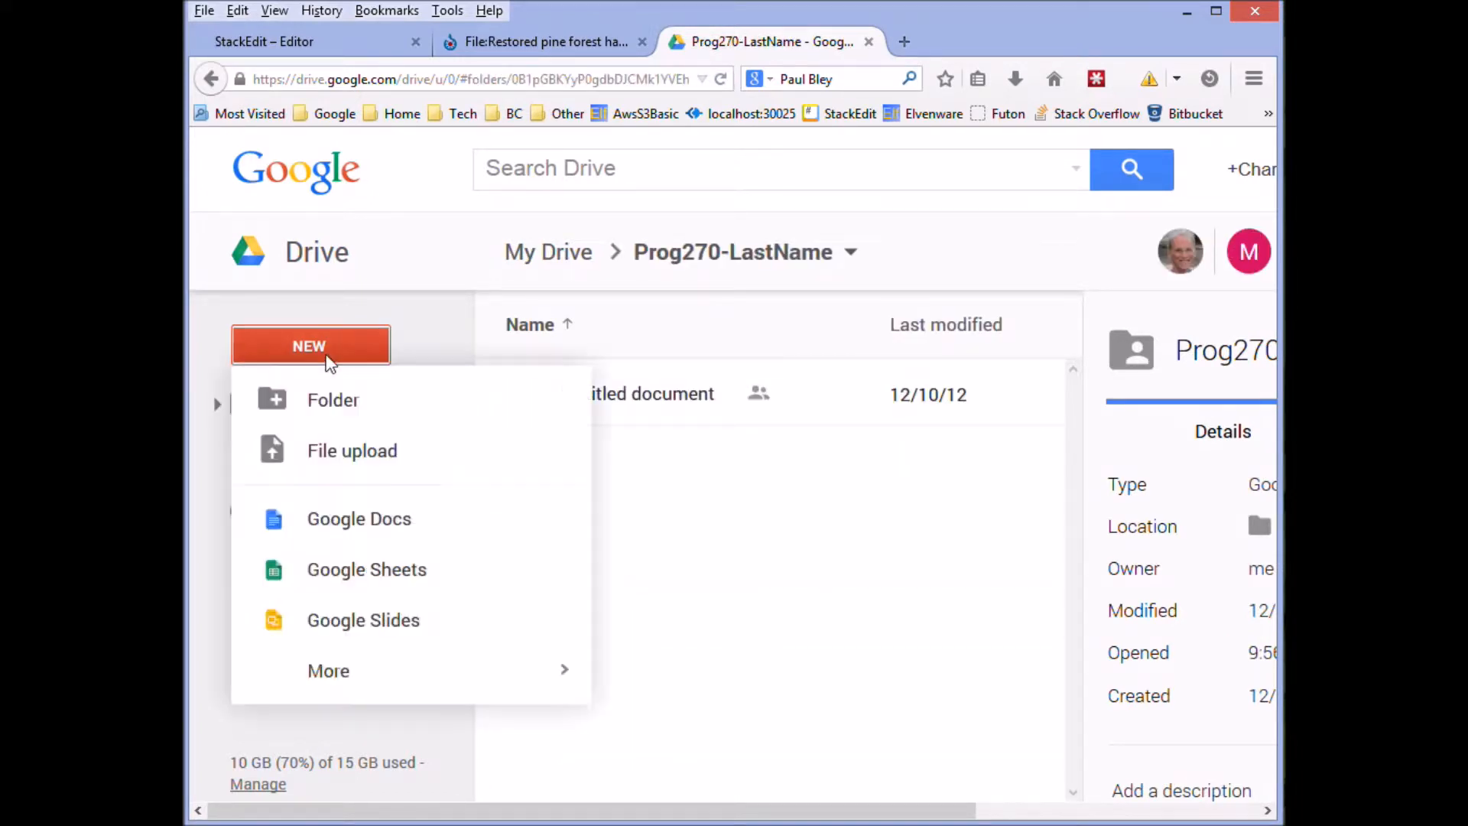
pyautogui.click(352, 517)
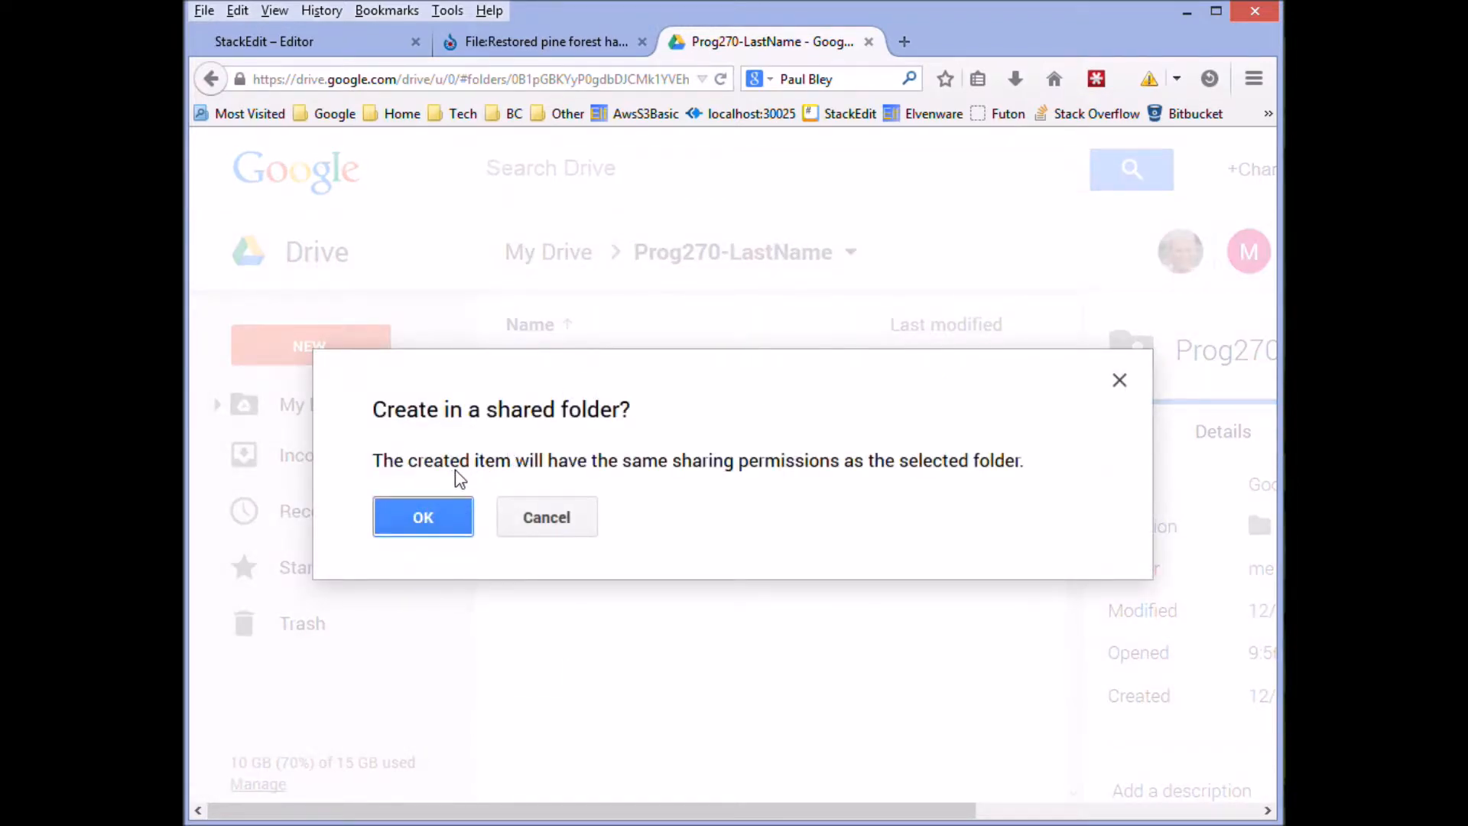
pyautogui.click(425, 516)
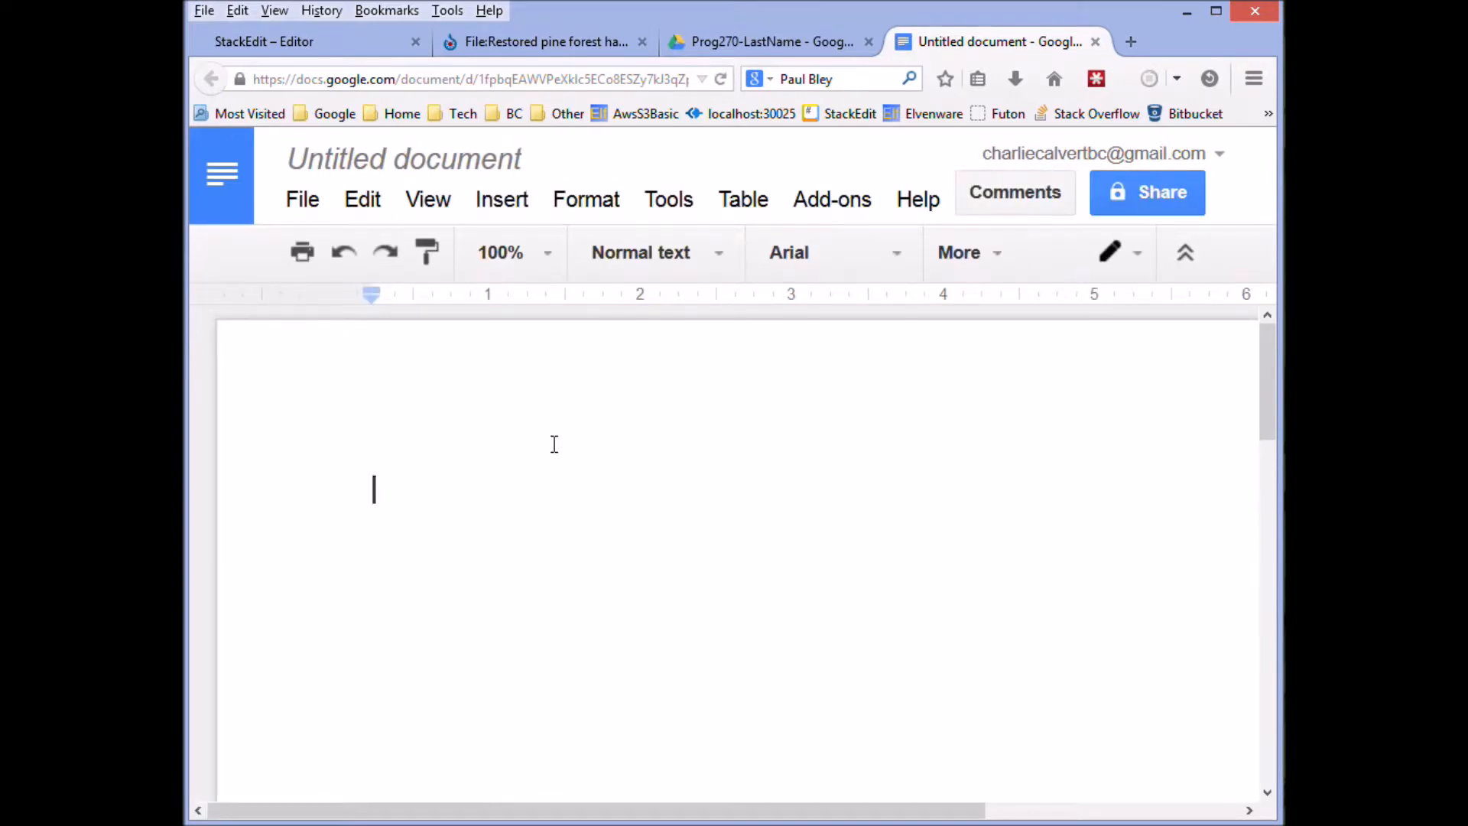
pyautogui.hotkey('ctrl', 'v')
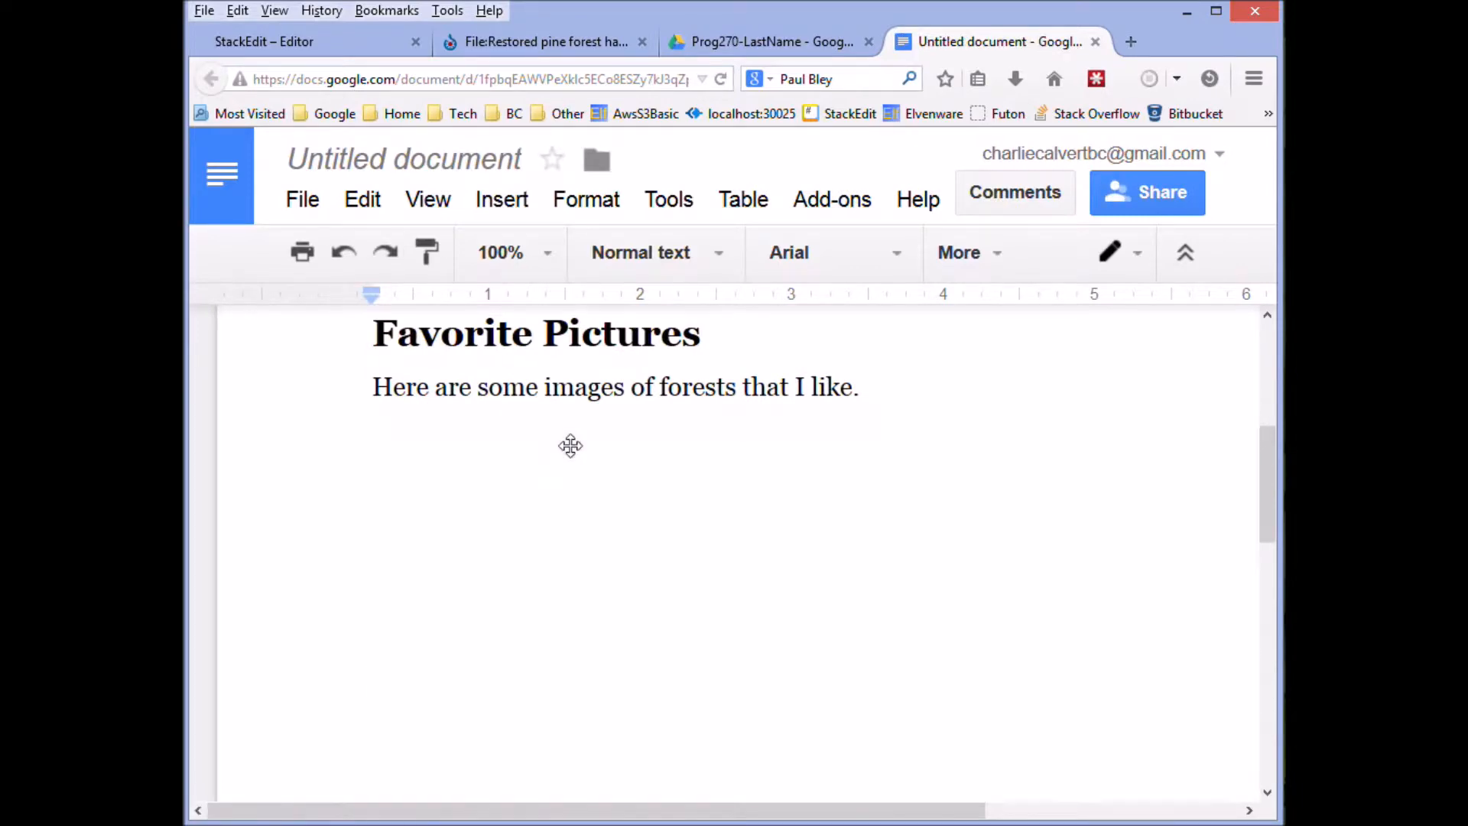
pyautogui.scroll(4, 613, 442)
pyautogui.scroll(-10, 613, 442)
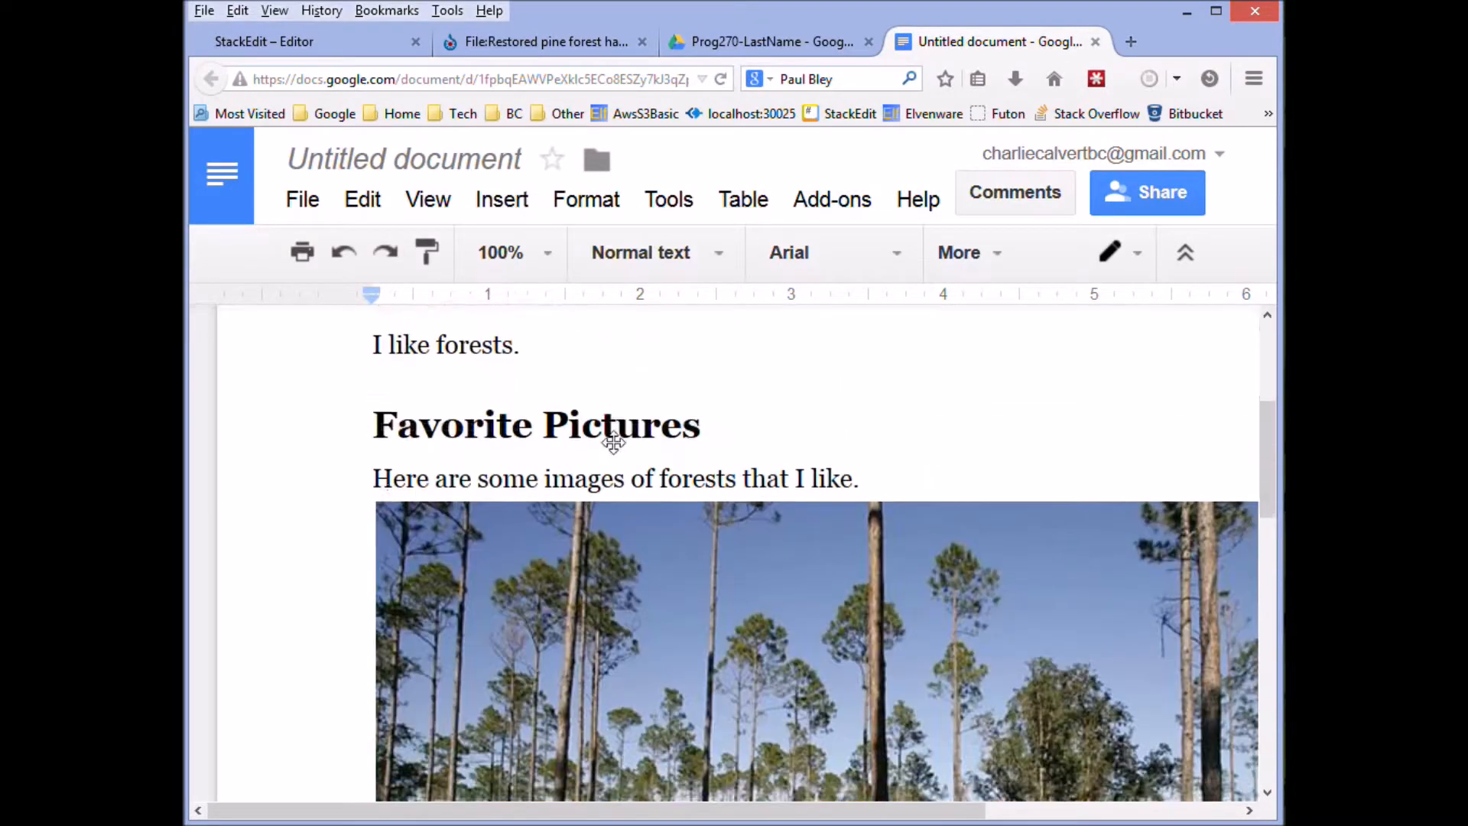
pyautogui.scroll(10, 613, 442)
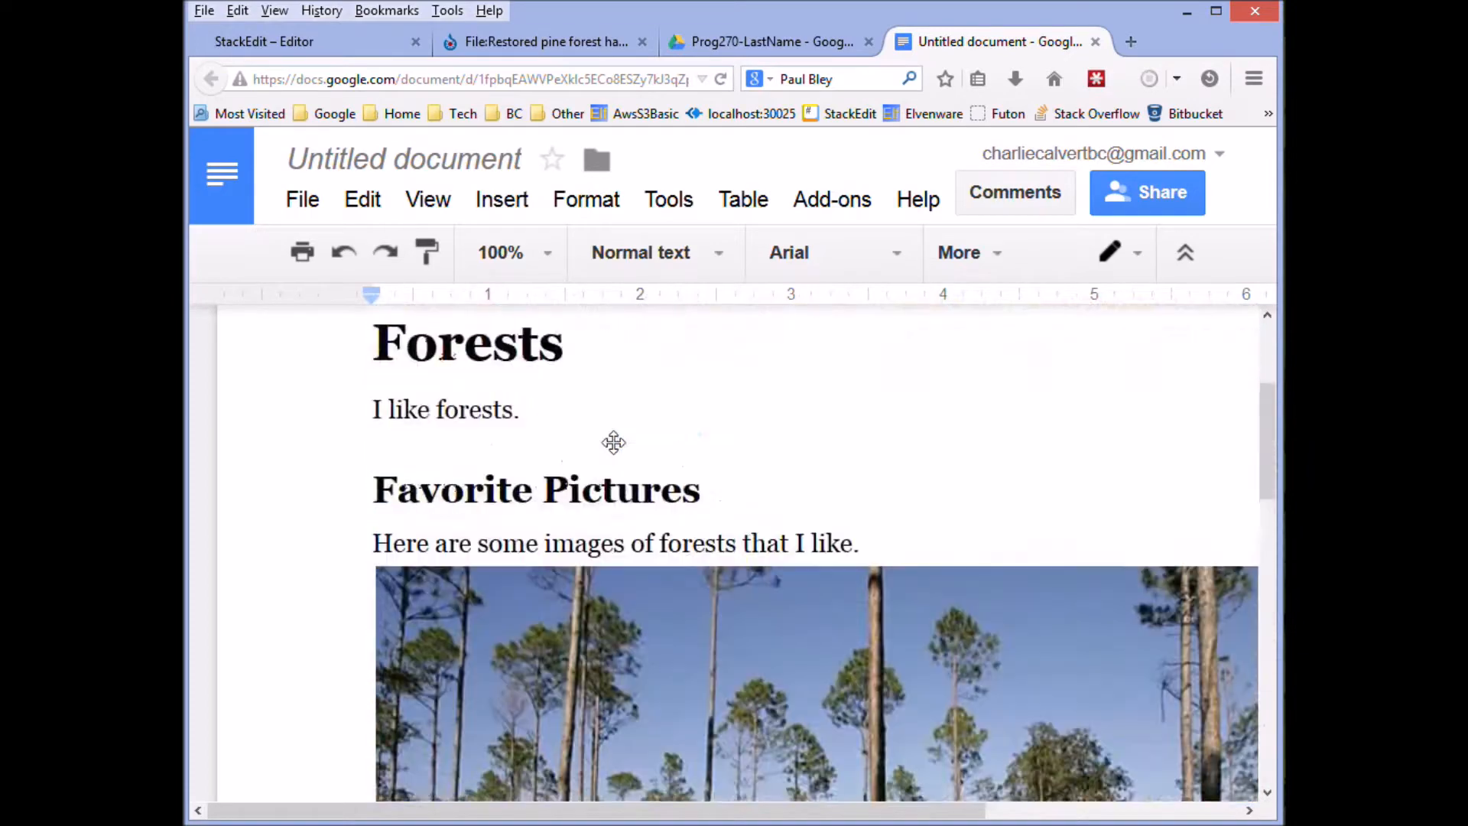
pyautogui.click(510, 208)
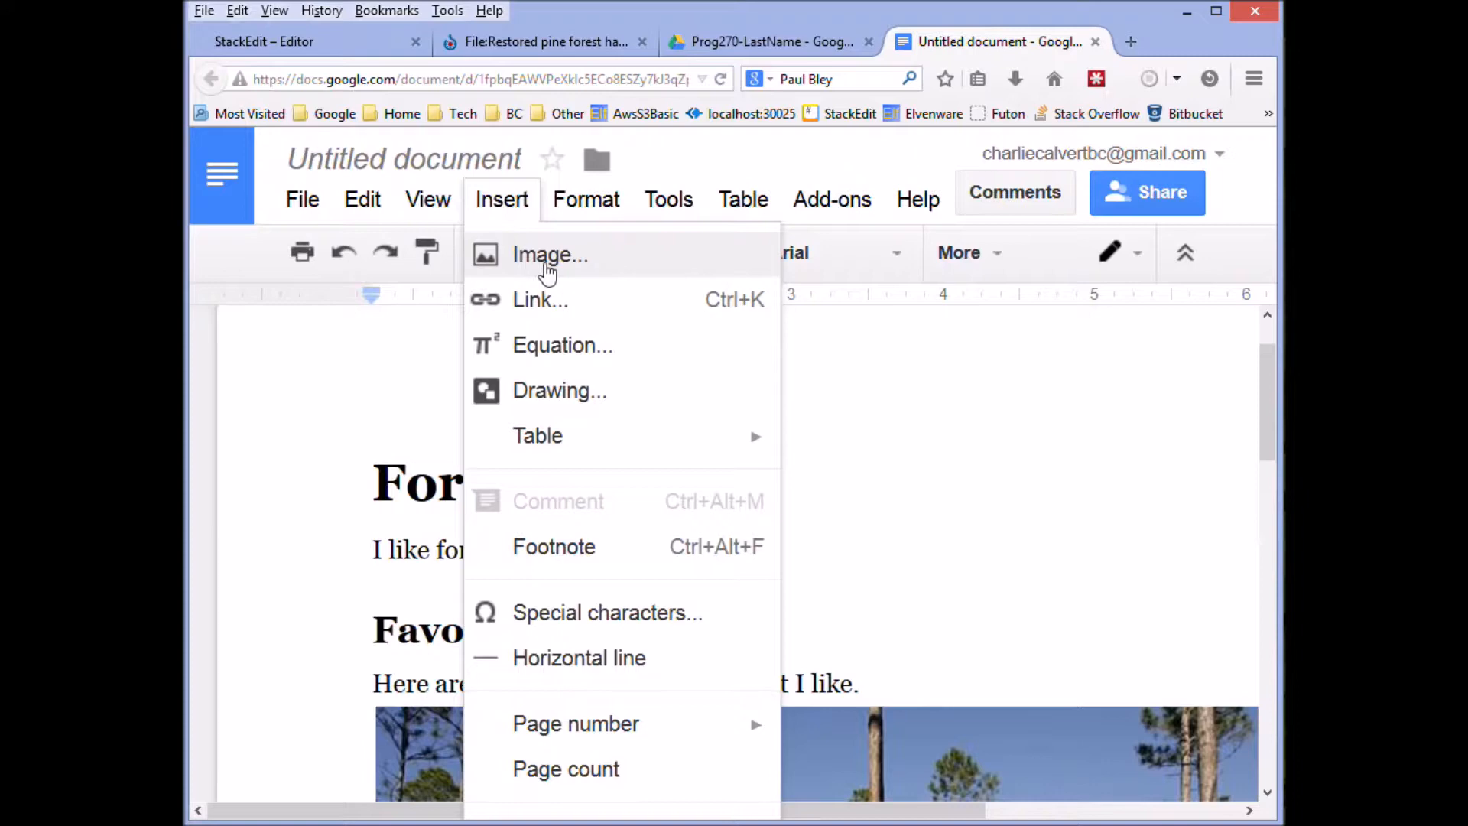
pyautogui.click(824, 402)
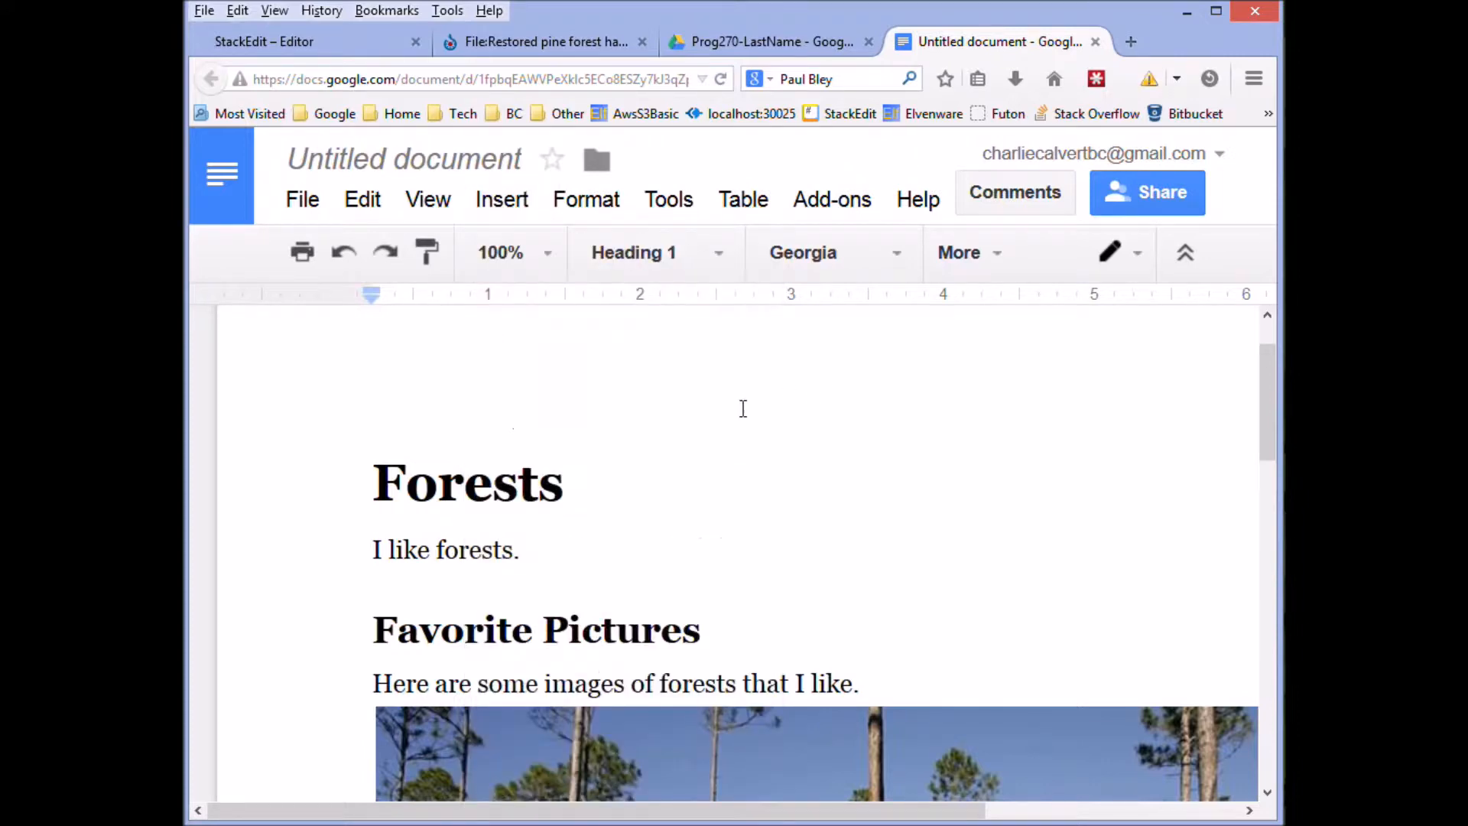
# Rename the untitled document as Forests.
pyautogui.click(458, 165)
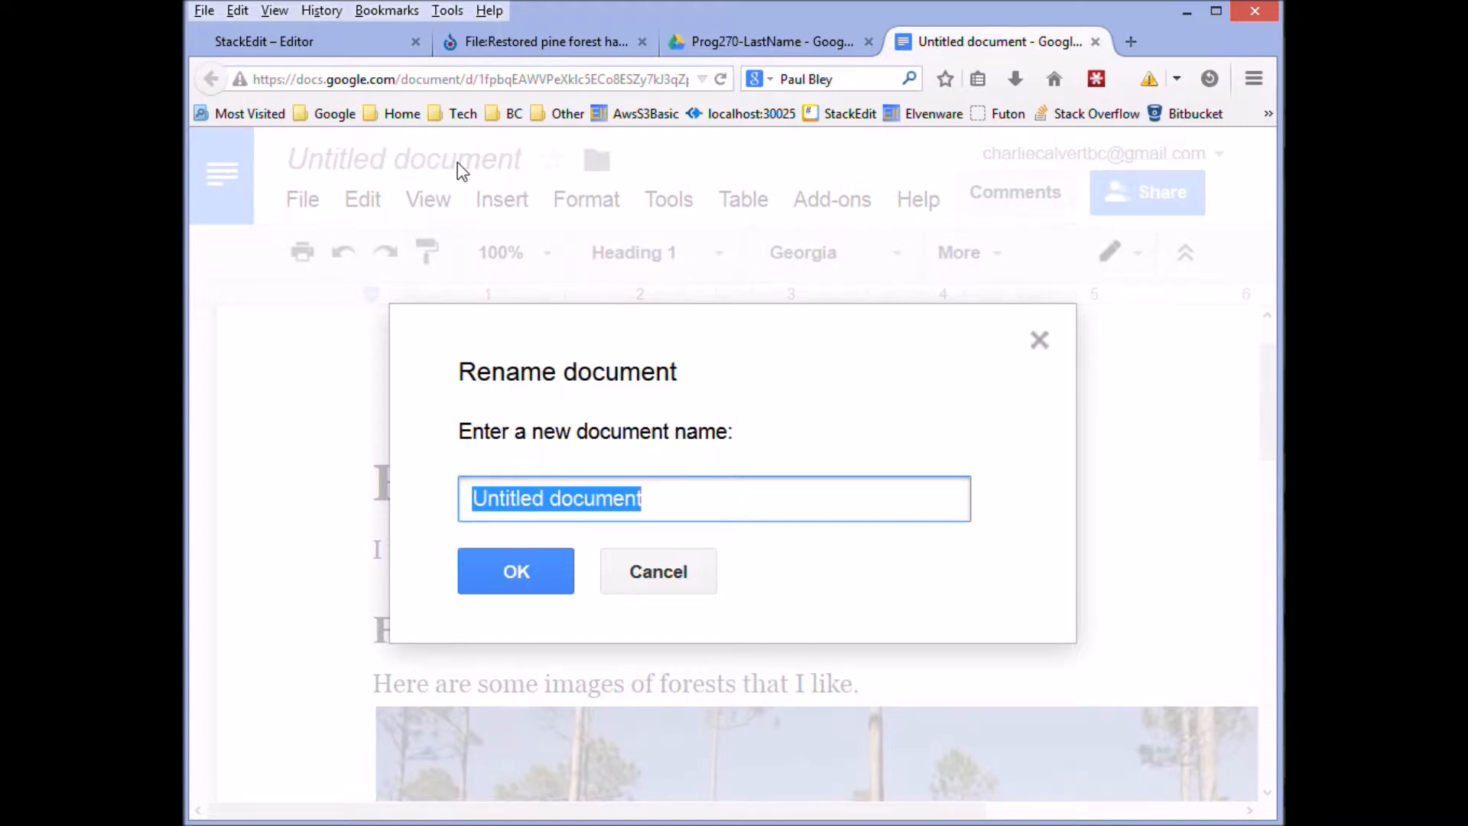
pyautogui.write('M')
pyautogui.press('BackSpace')
pyautogui.write('Forsts')
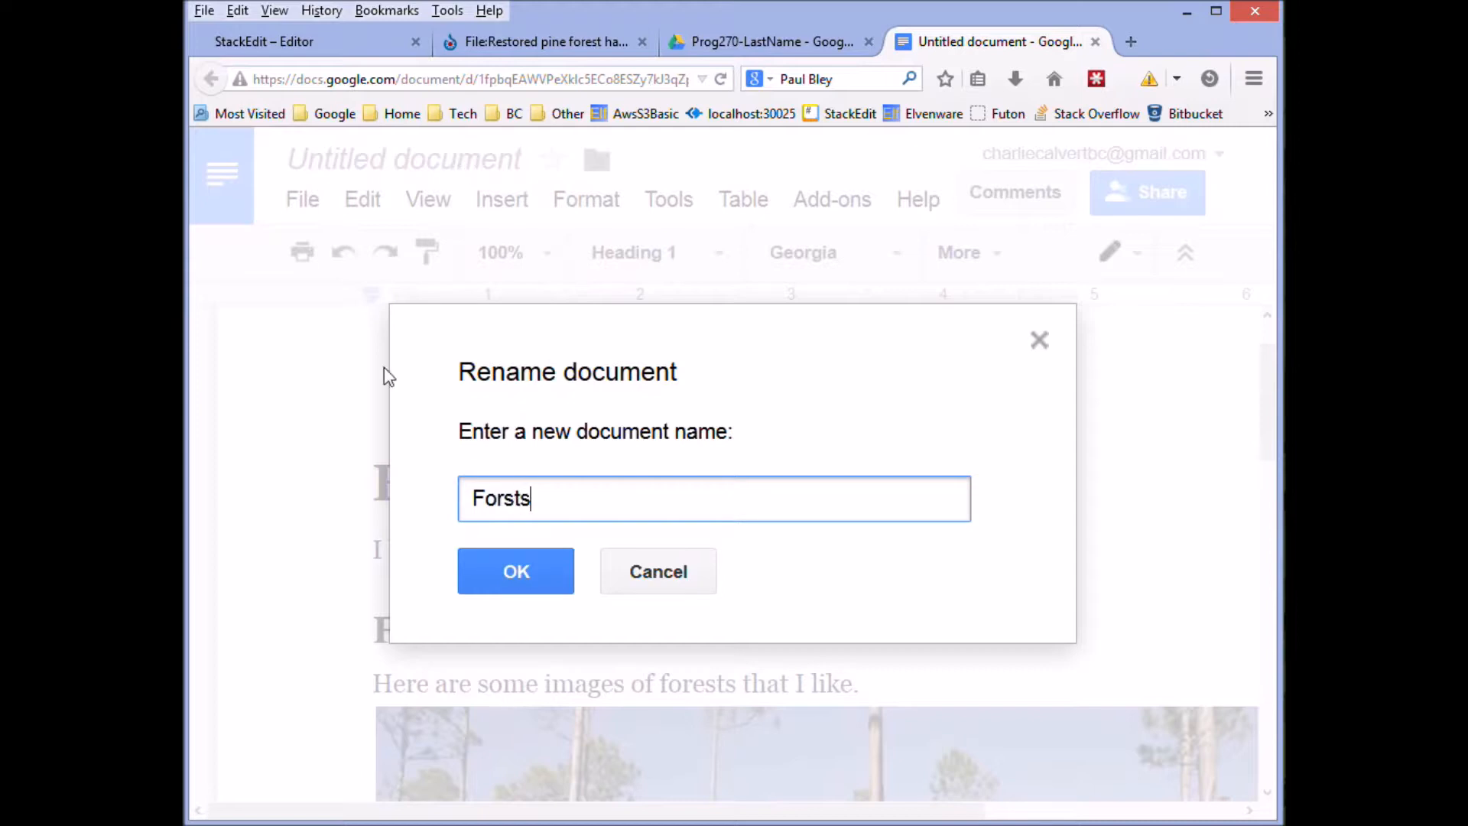
pyautogui.click(506, 502)
pyautogui.write('e')
pyautogui.click(525, 570)
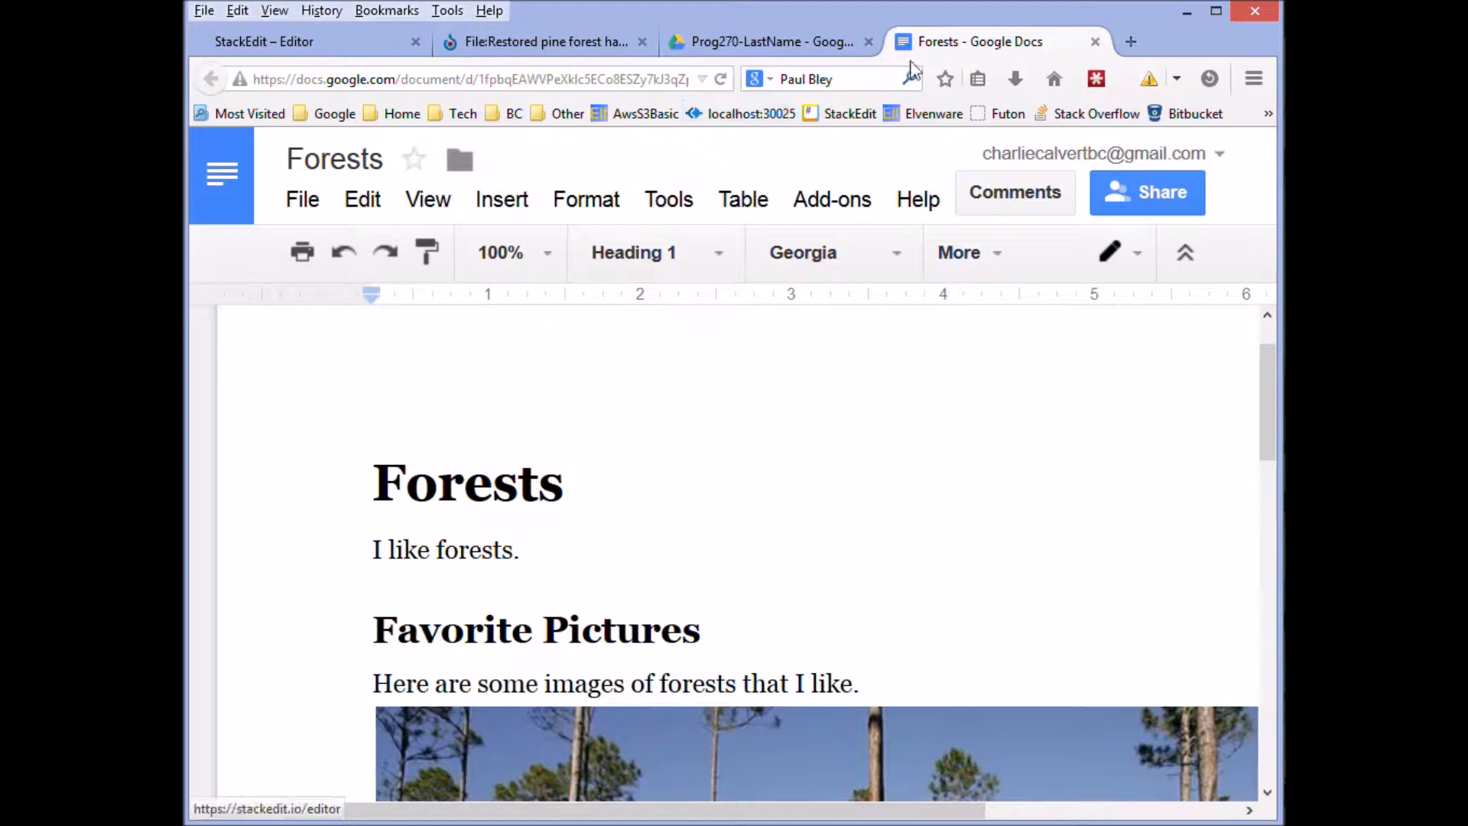
# Close the Forests document, refresh the Prog270-LastName folder and create a subfolder named CreateDocs in it.
pyautogui.click(1095, 42)
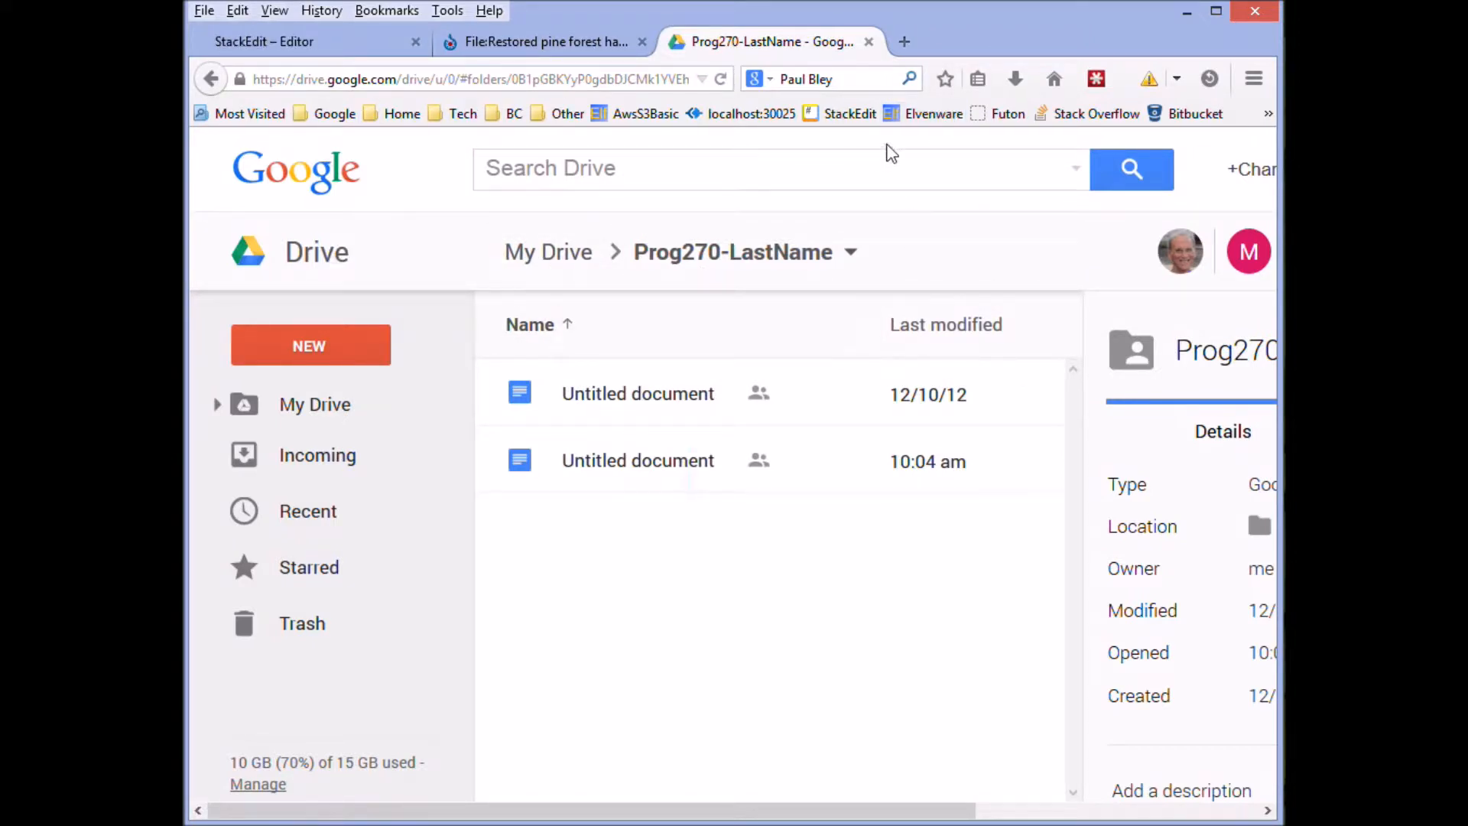
pyautogui.click(719, 80)
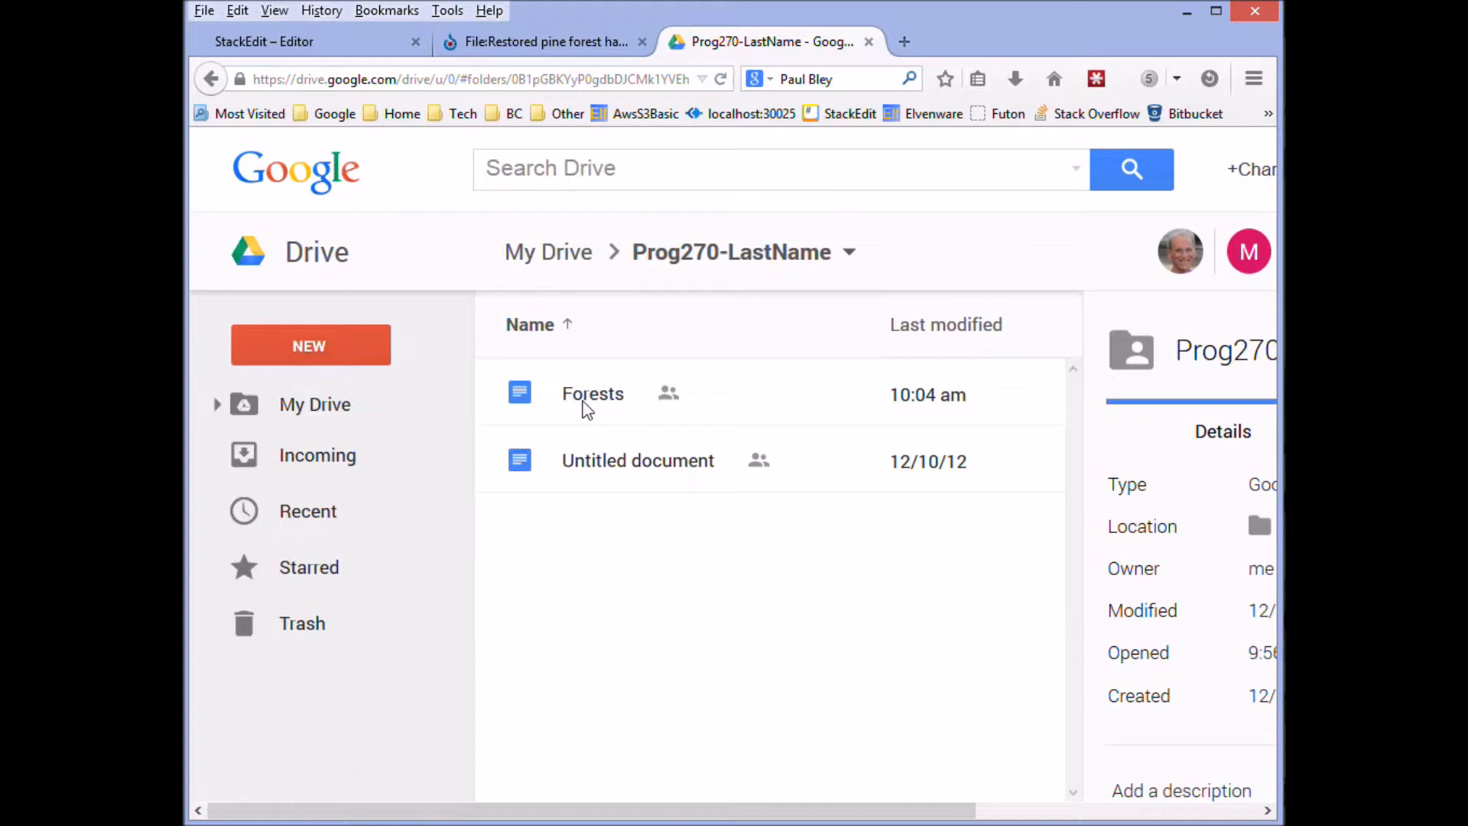
pyautogui.click(358, 359)
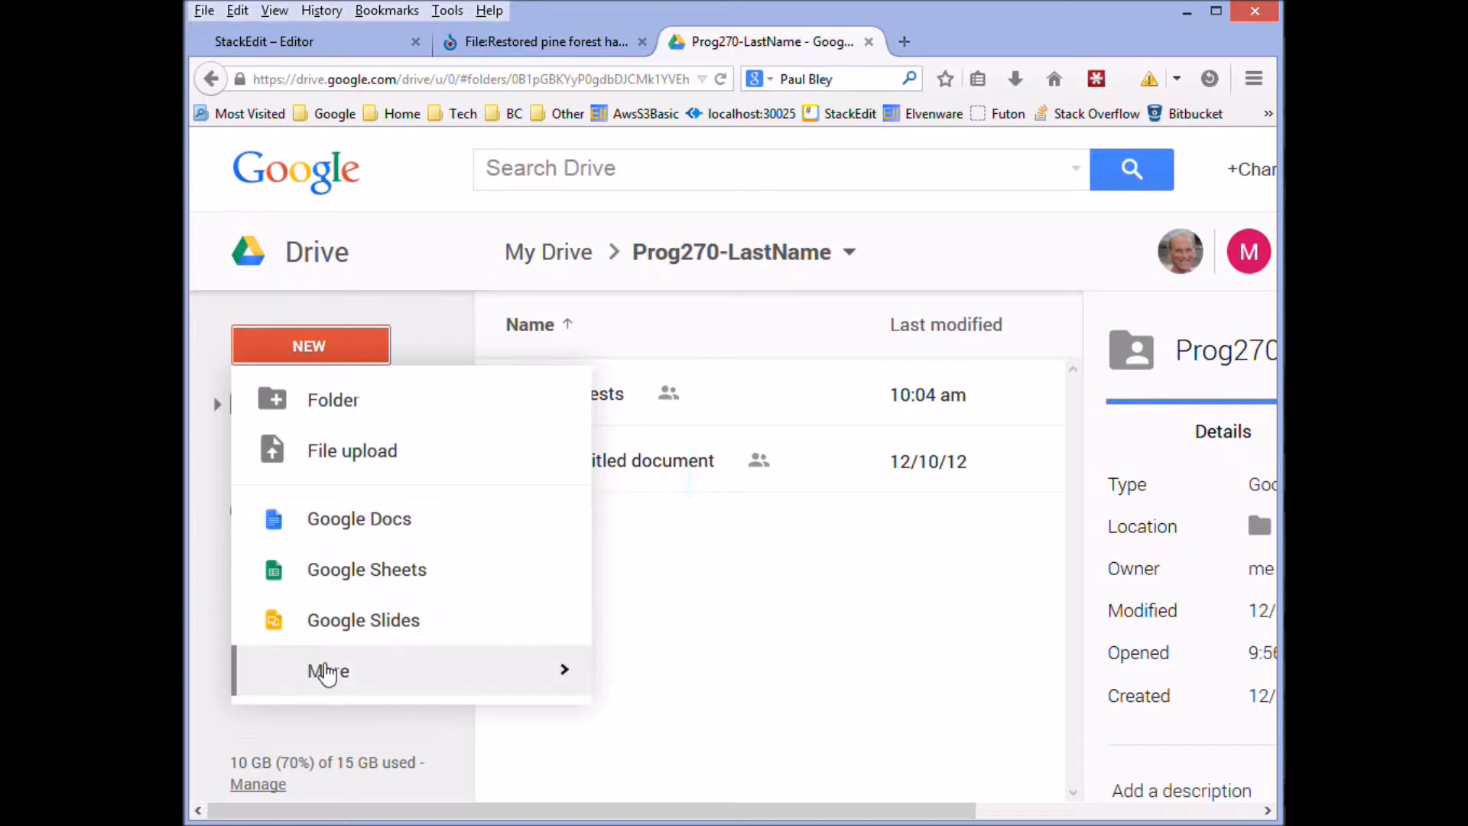
pyautogui.click(328, 420)
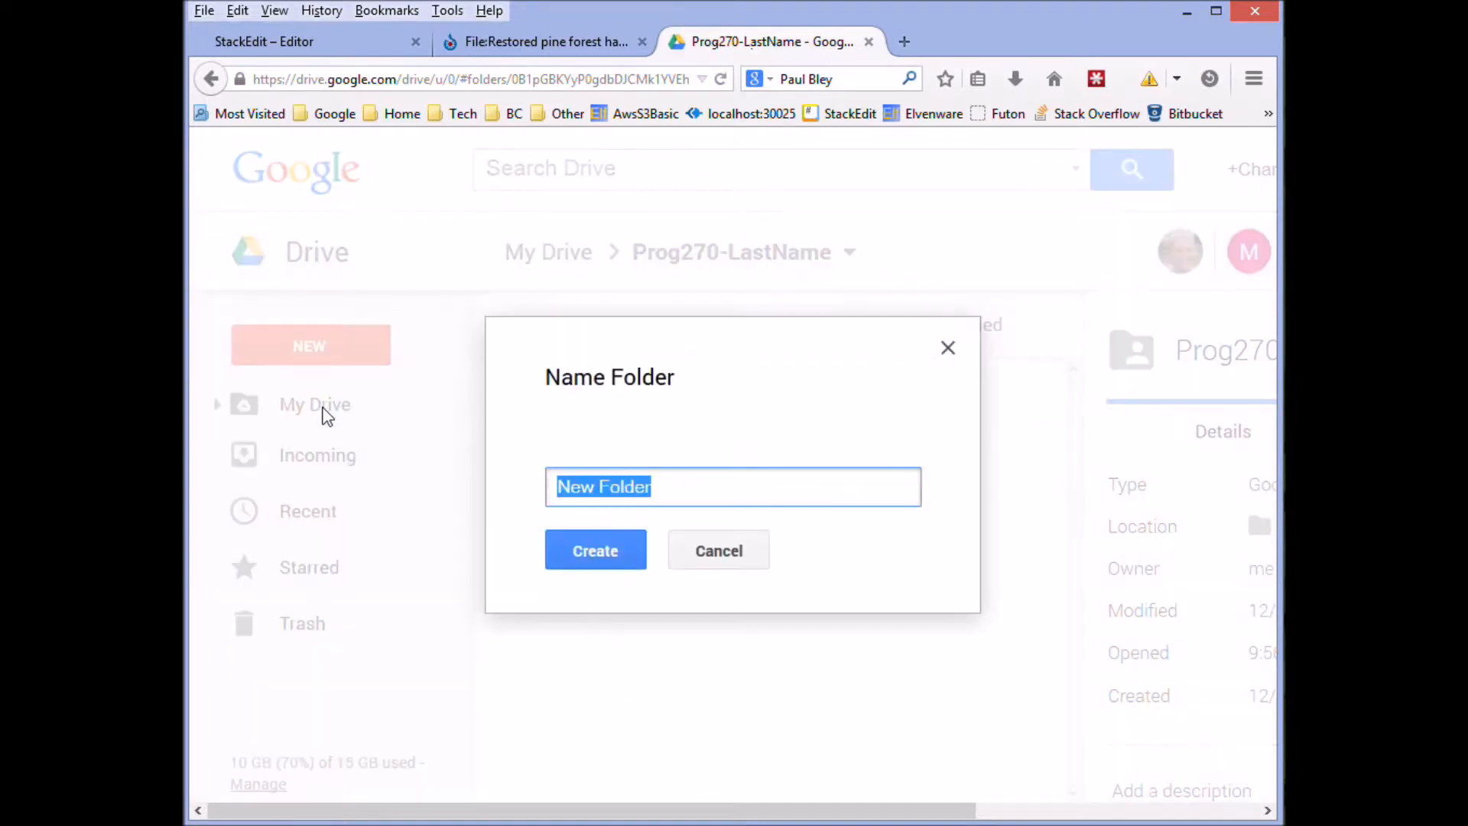
pyautogui.write('CreateDocs')
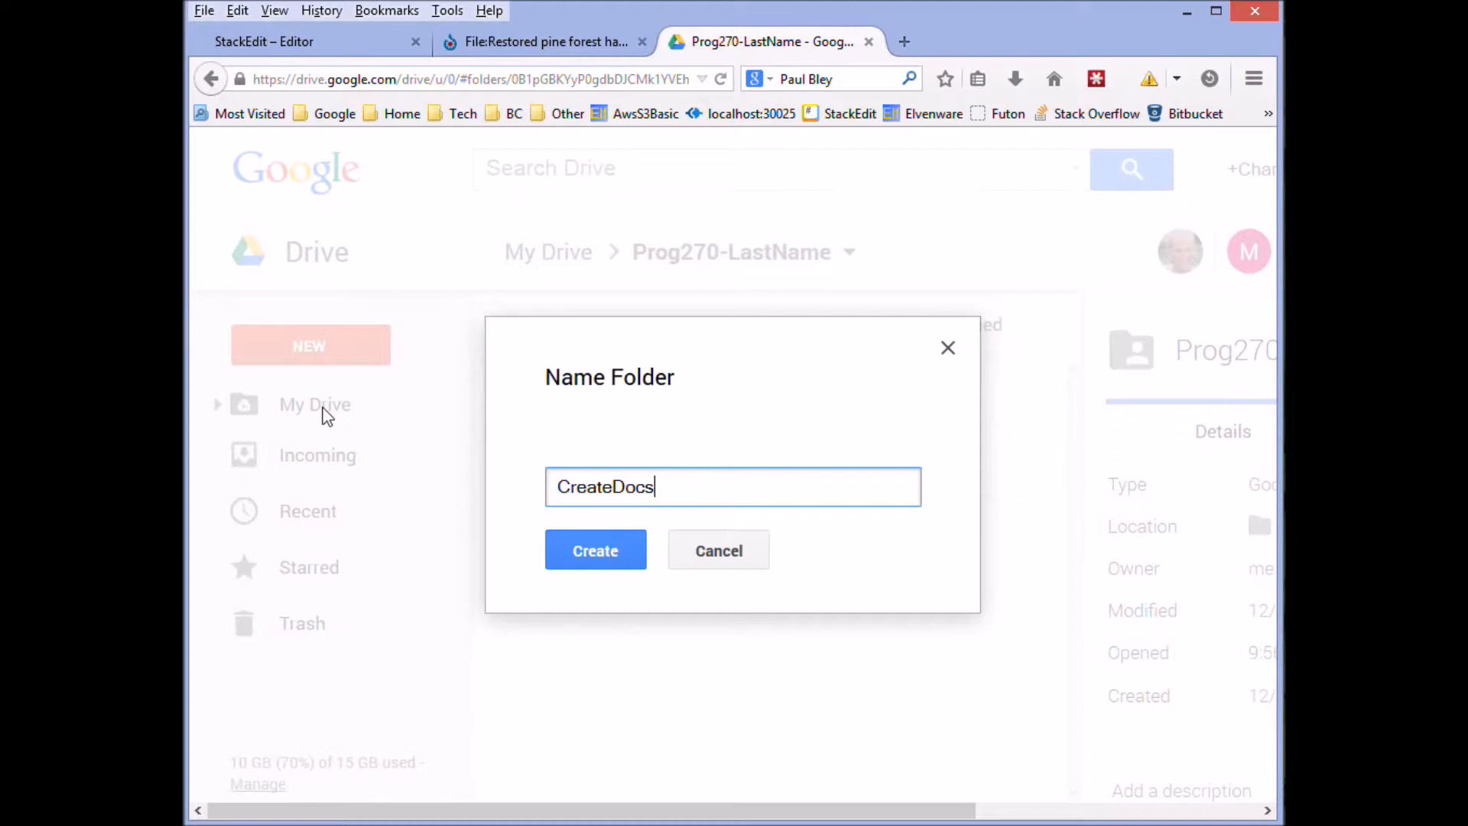
pyautogui.press('Return')
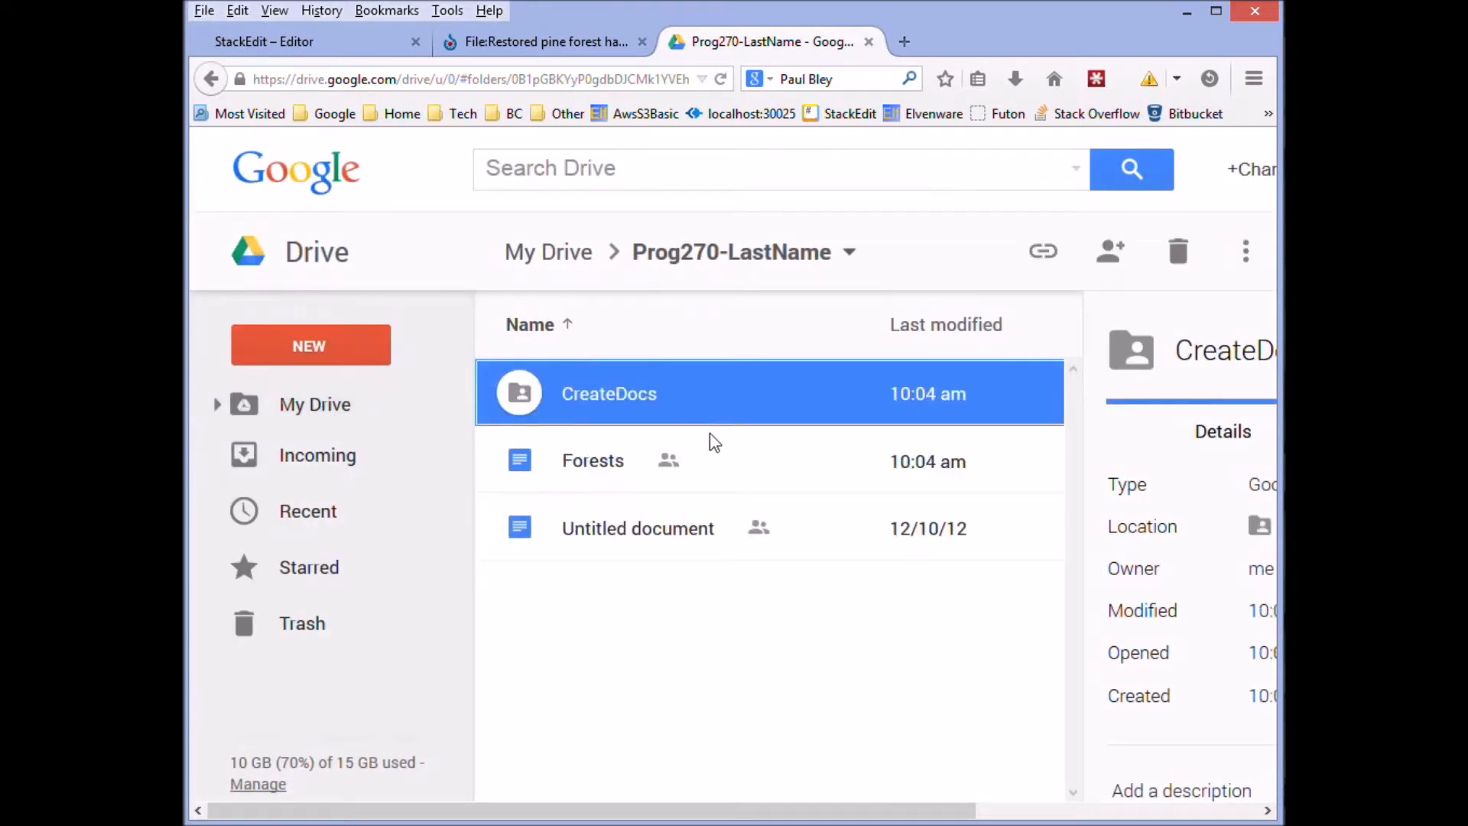
# Move the Forests document into the CreateDocs folder, accepting the move out of the shared folder, and open CreateDocs.
pyautogui.click(582, 468)
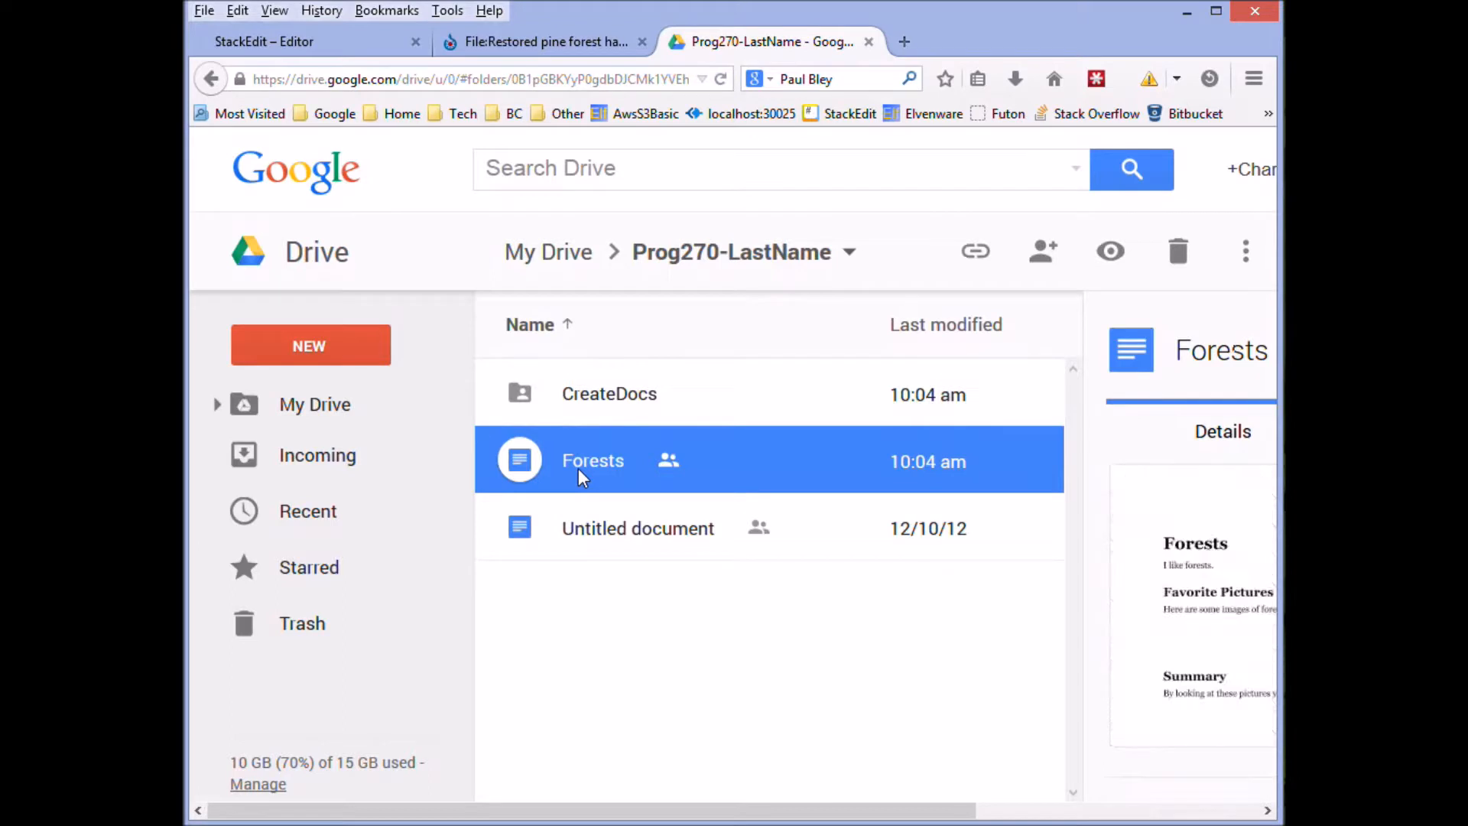
pyautogui.moveTo(628, 461); pyautogui.dragTo(642, 406)
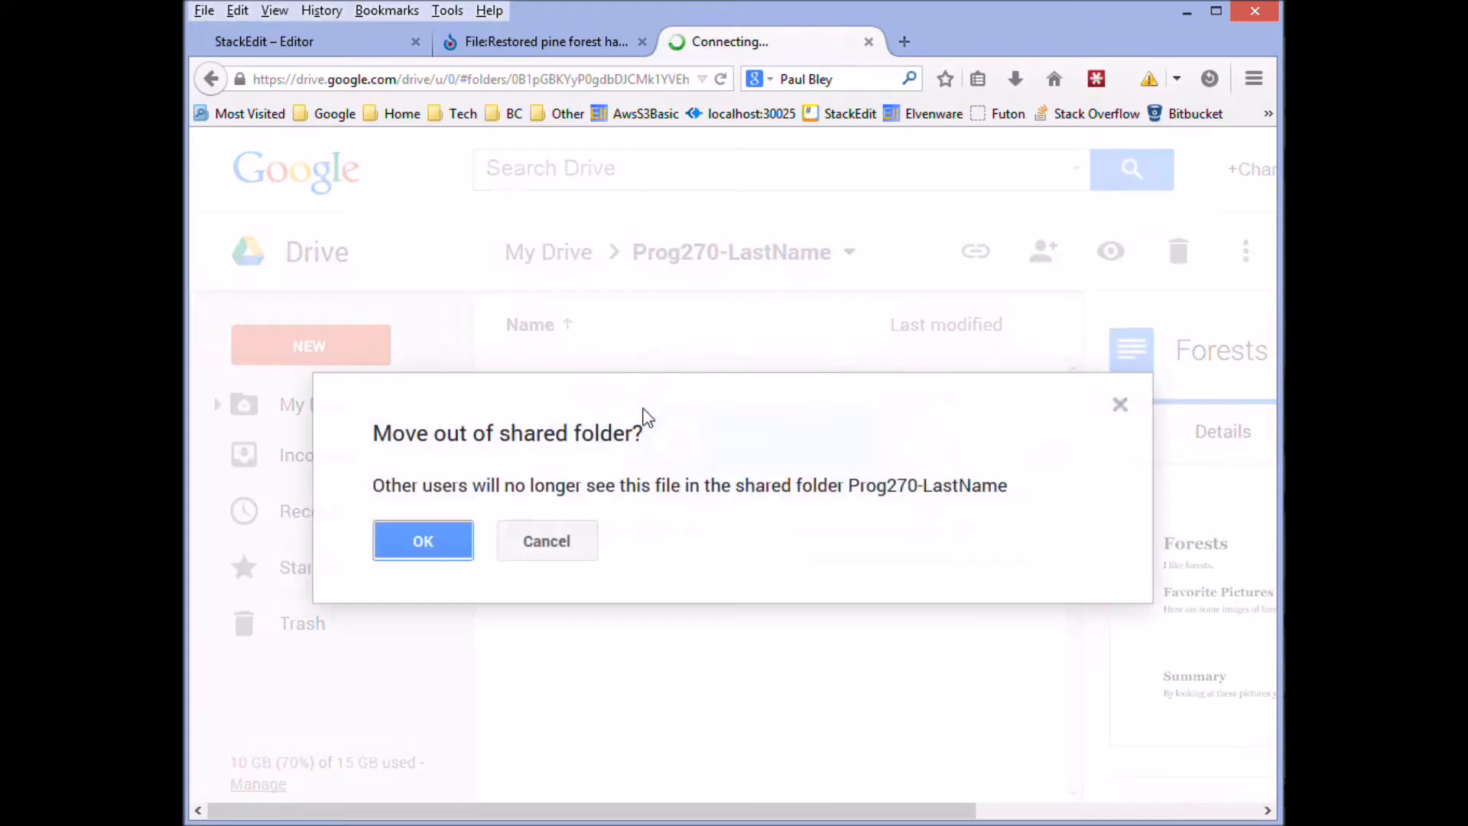
pyautogui.click(440, 528)
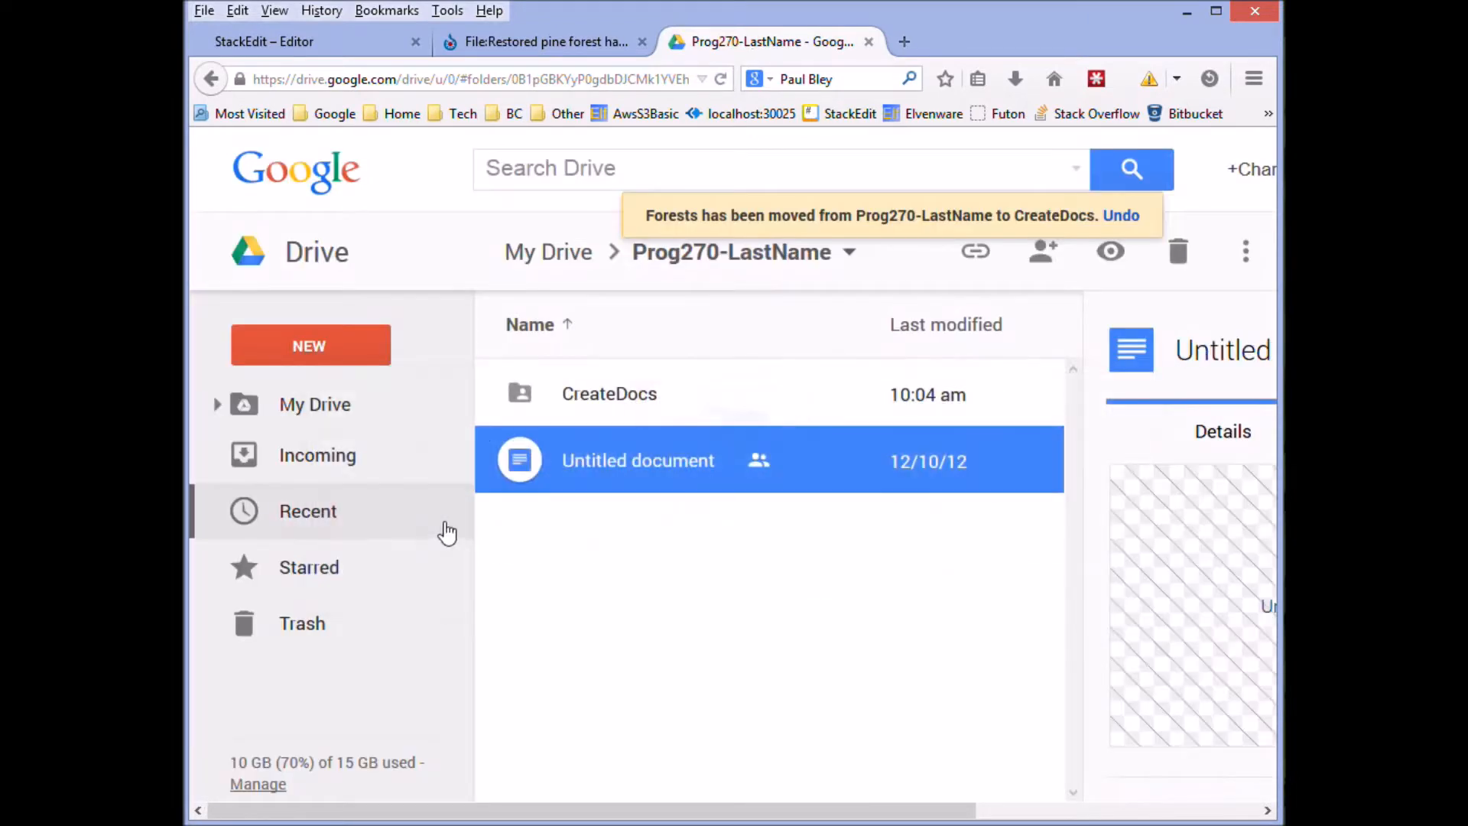
pyautogui.click(576, 400)
pyautogui.doubleClick(575, 400)
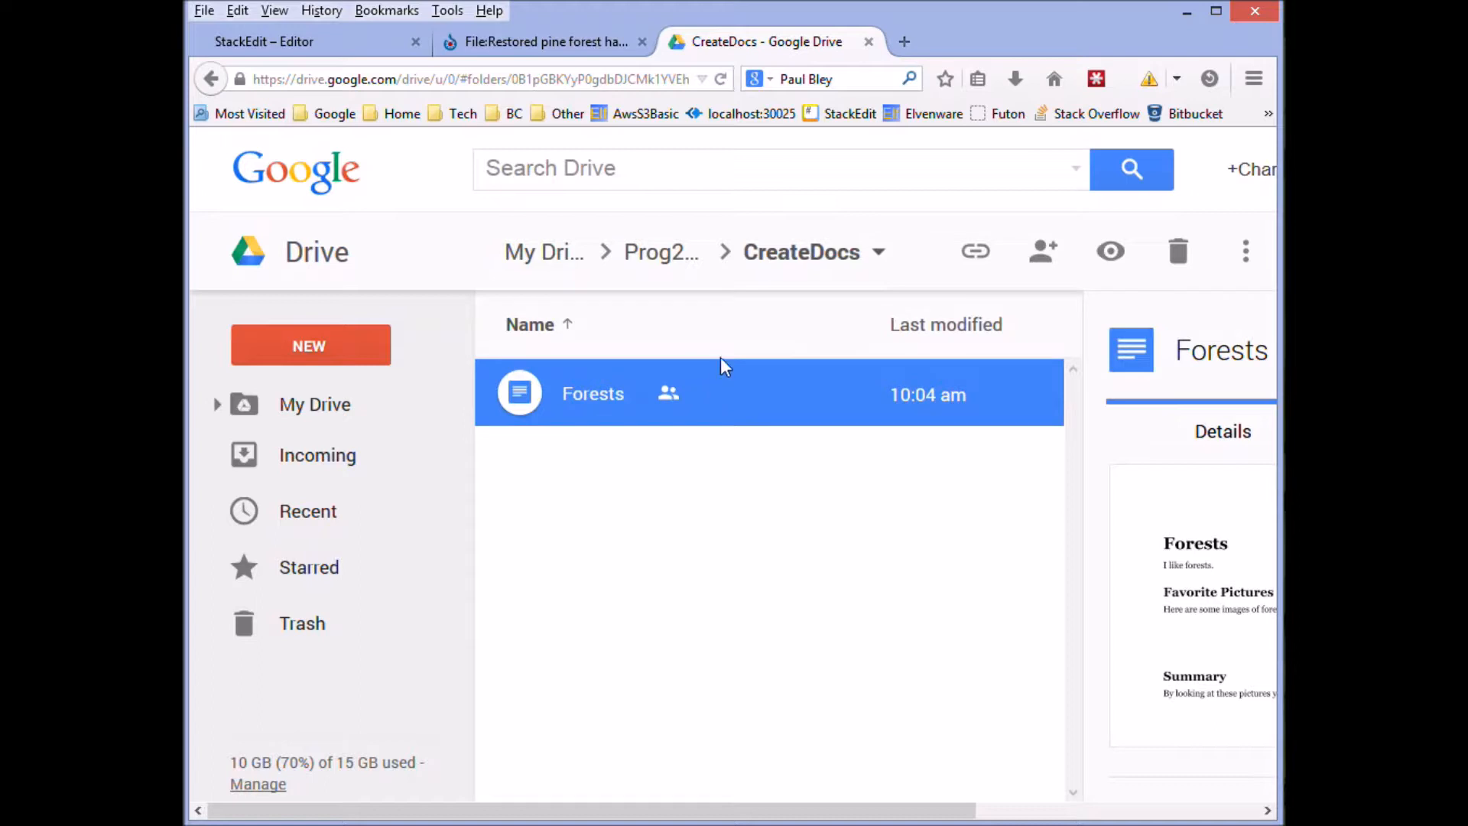
# Open Evernote.com in a new browser tab and sign in to Evernote Web.
pyautogui.click(905, 42)
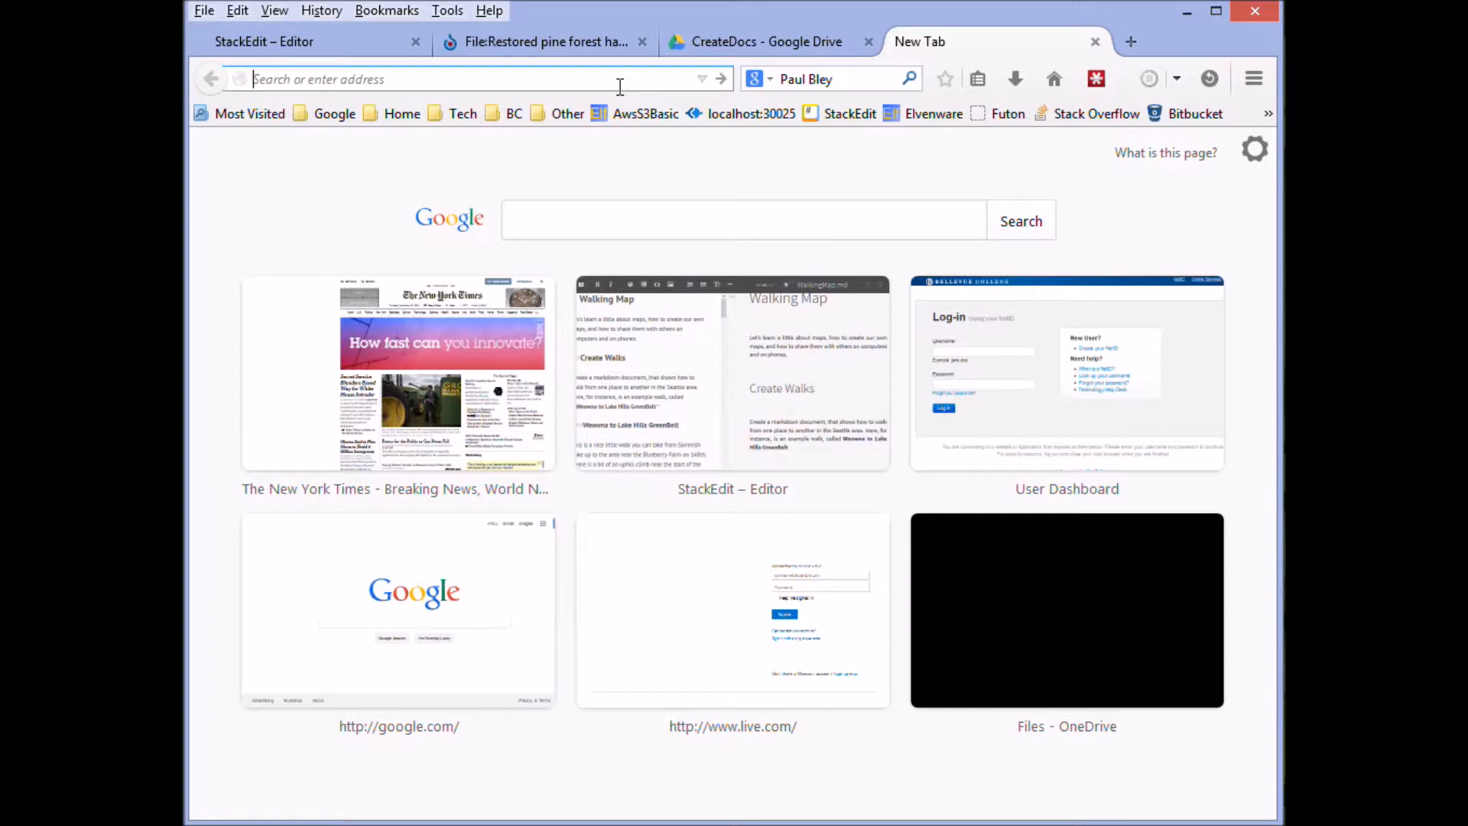
pyautogui.write('Evernote.com/')
pyautogui.press('Return')
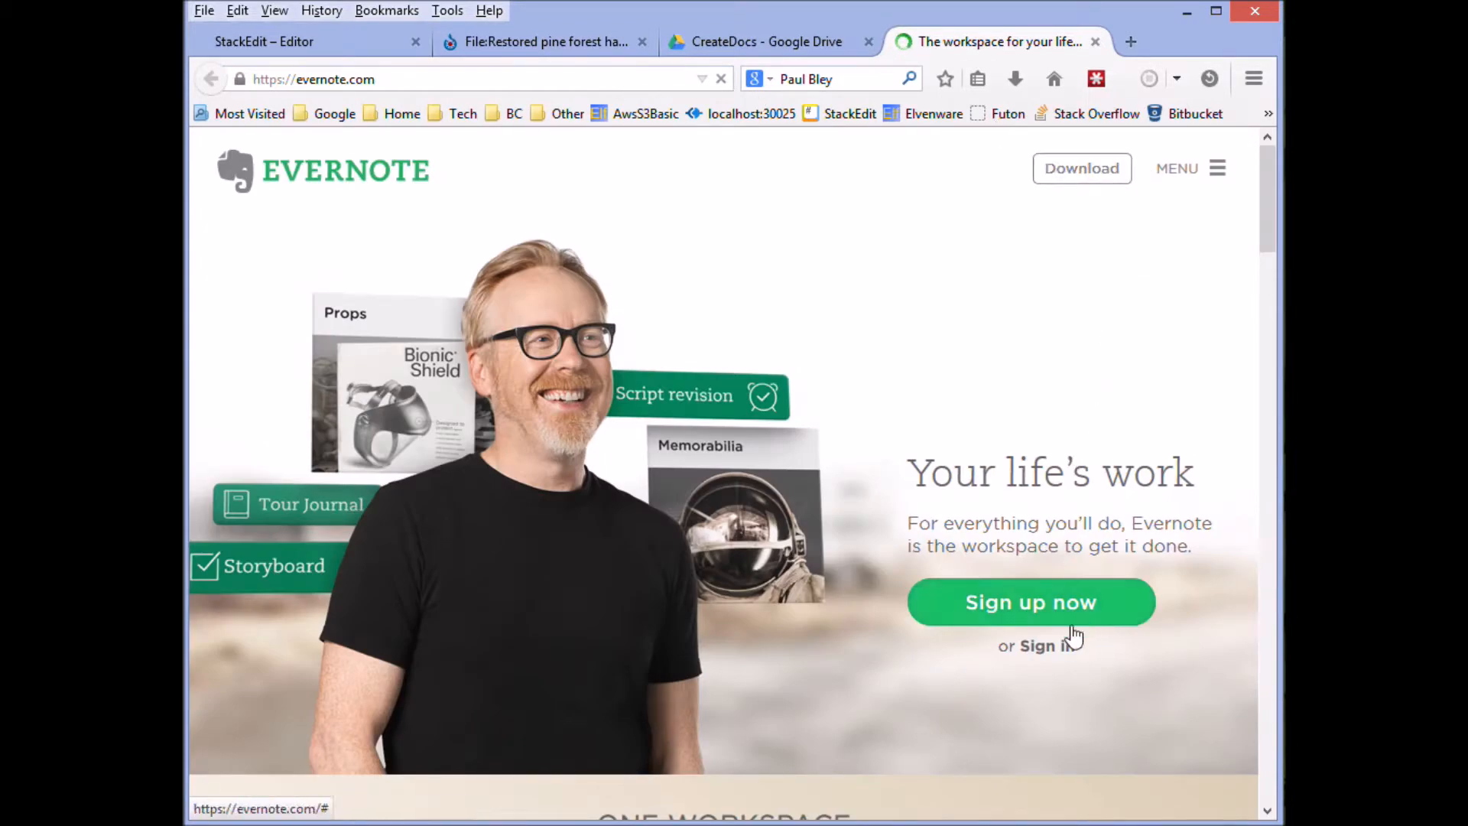
pyautogui.click(1063, 648)
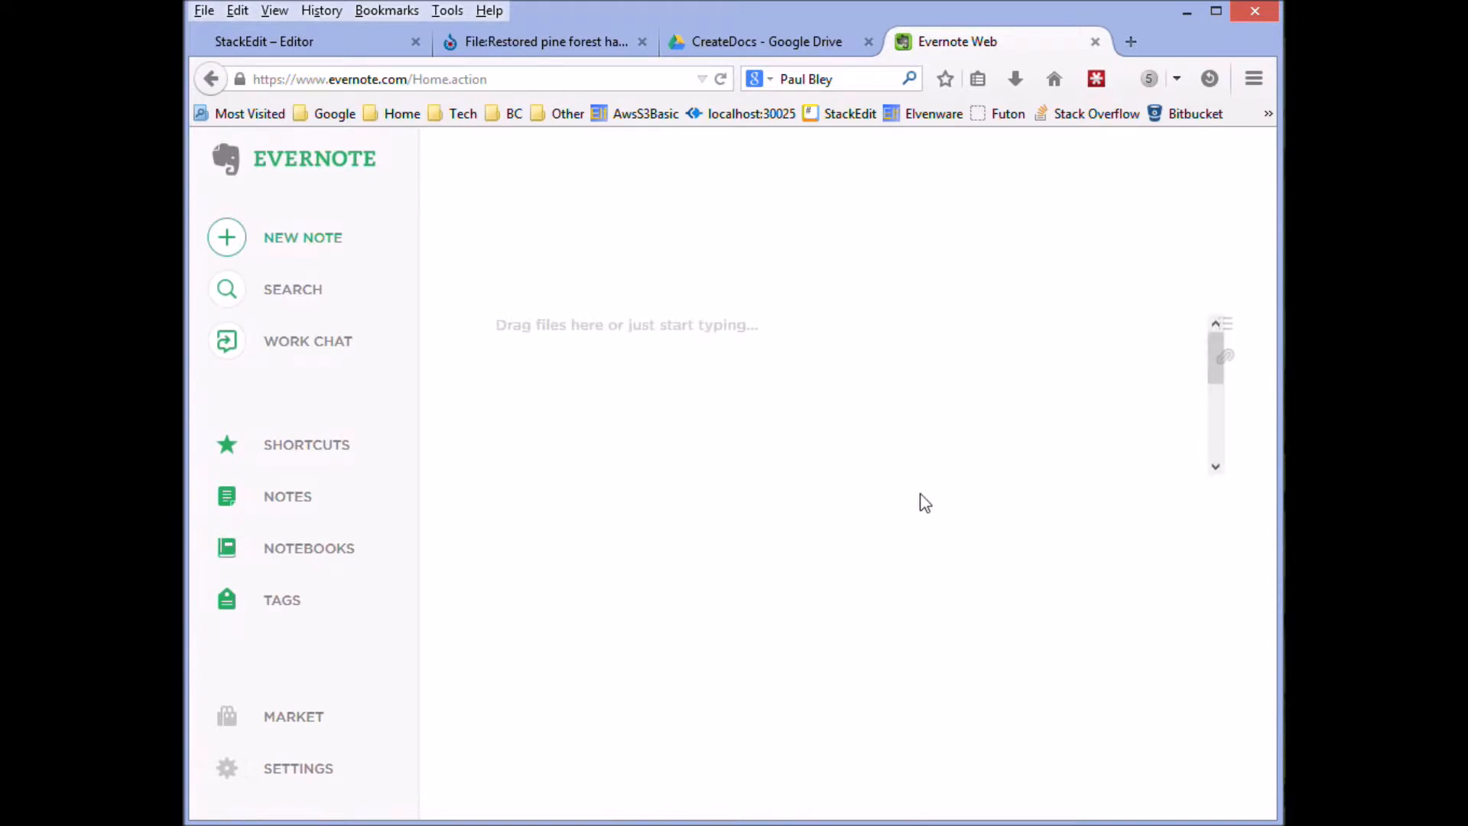
# Browse the Evernote notebooks and open the third notebook in the 2014-Prog272 stack.
pyautogui.click(325, 554)
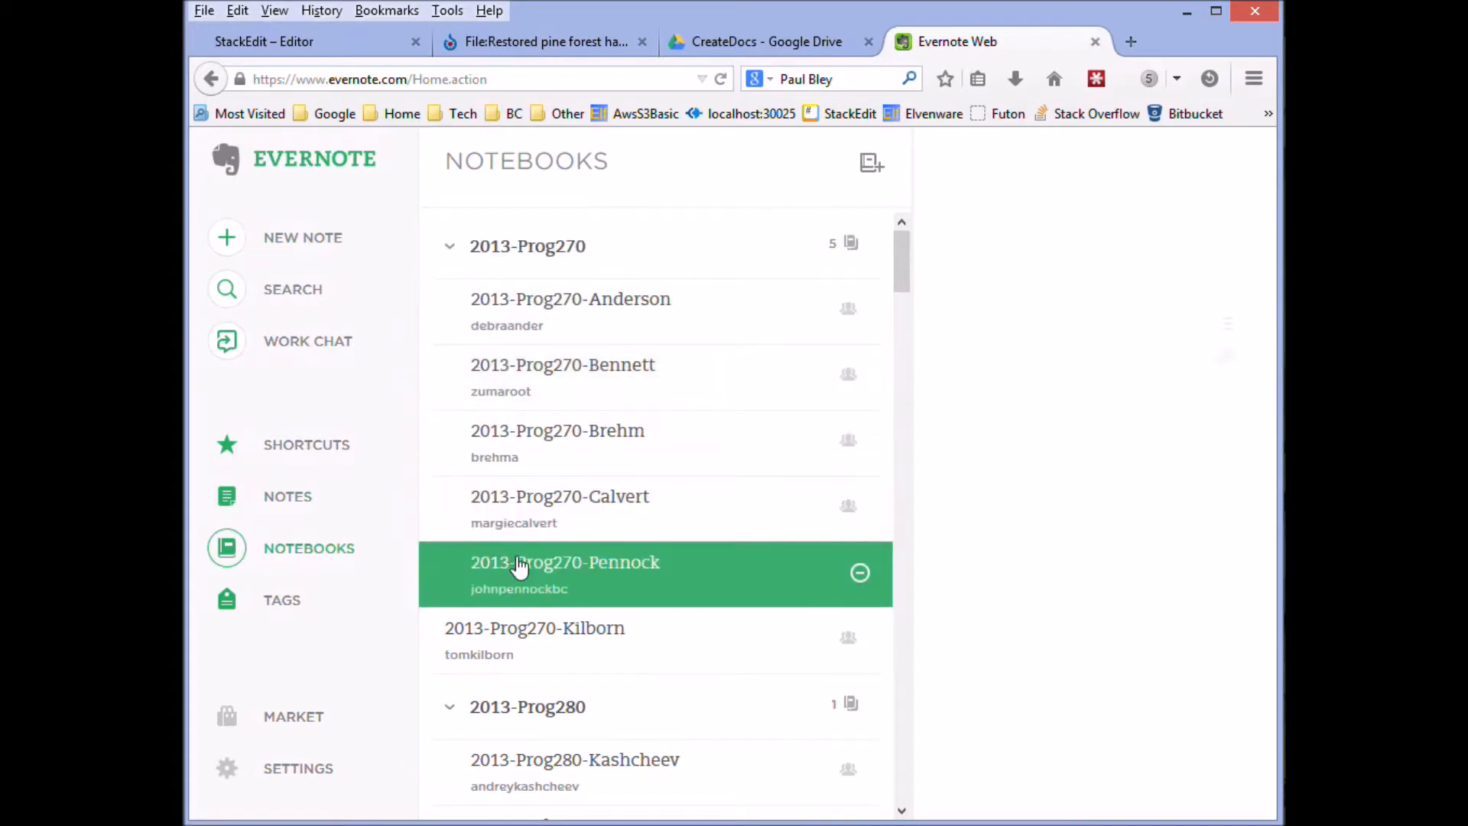
pyautogui.scroll(-1, 540, 529)
pyautogui.scroll(-3, 540, 529)
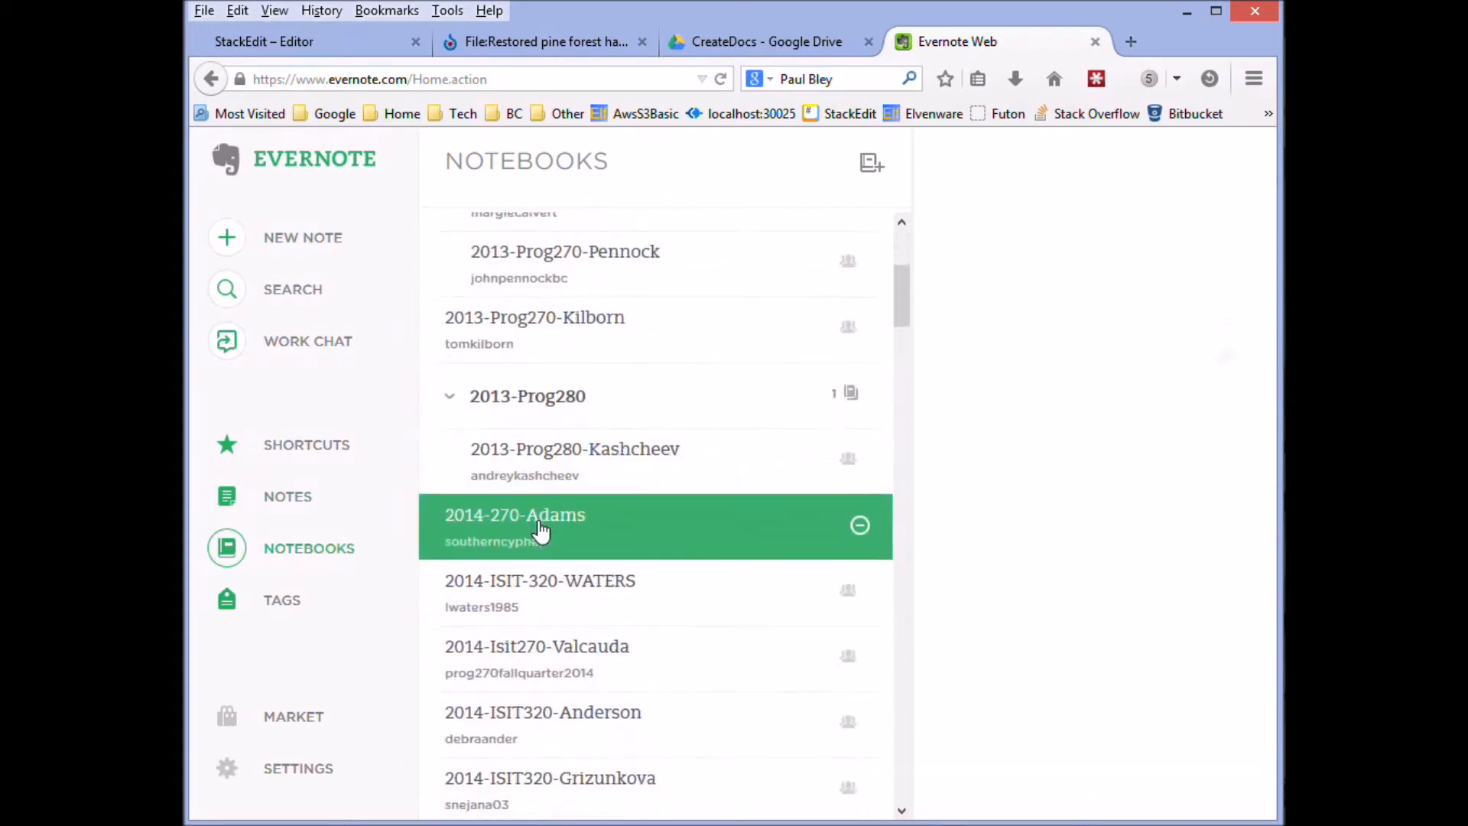
pyautogui.scroll(-5, 540, 529)
pyautogui.scroll(-15, 541, 529)
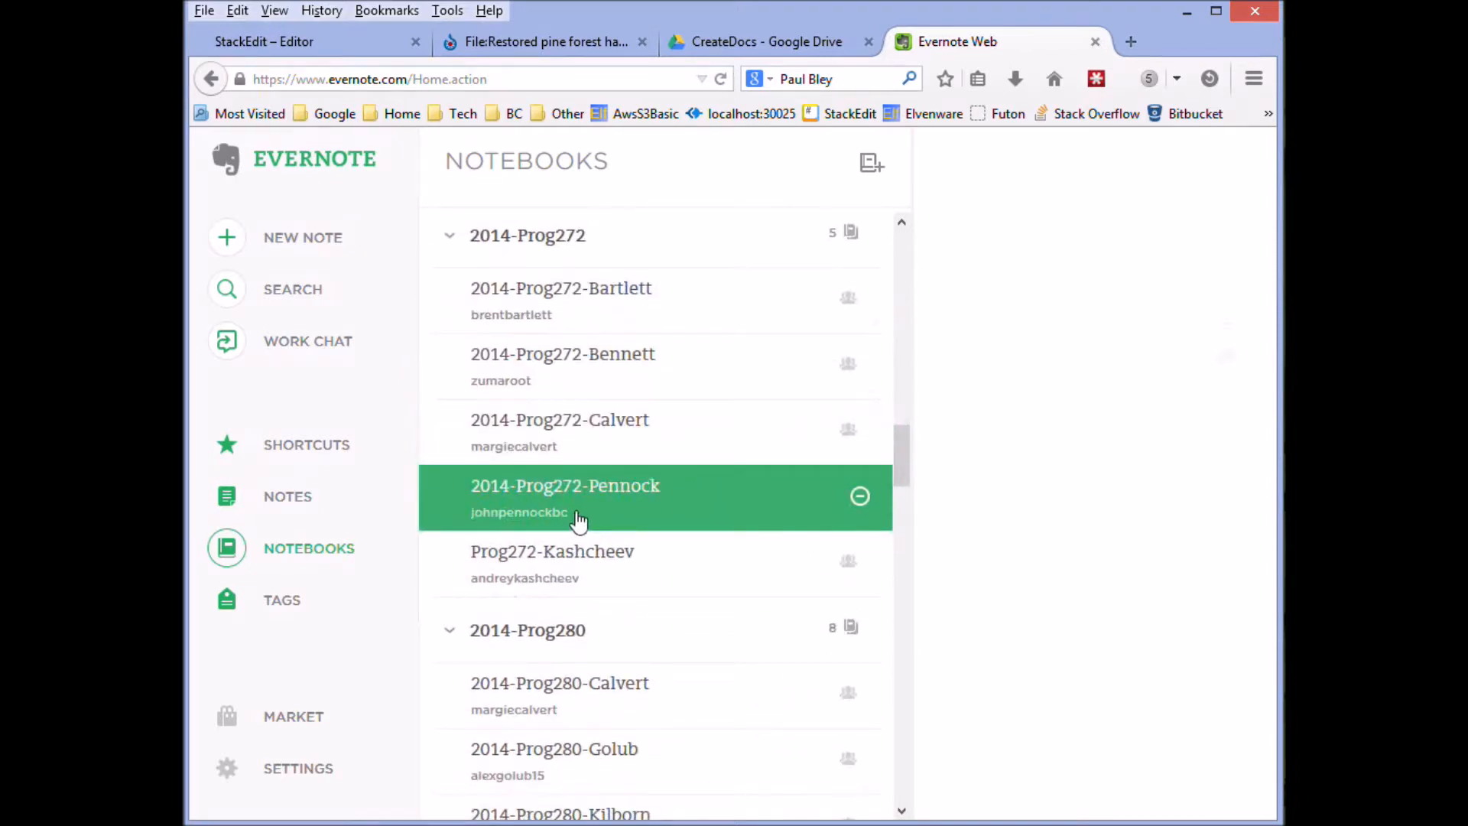
pyautogui.click(564, 435)
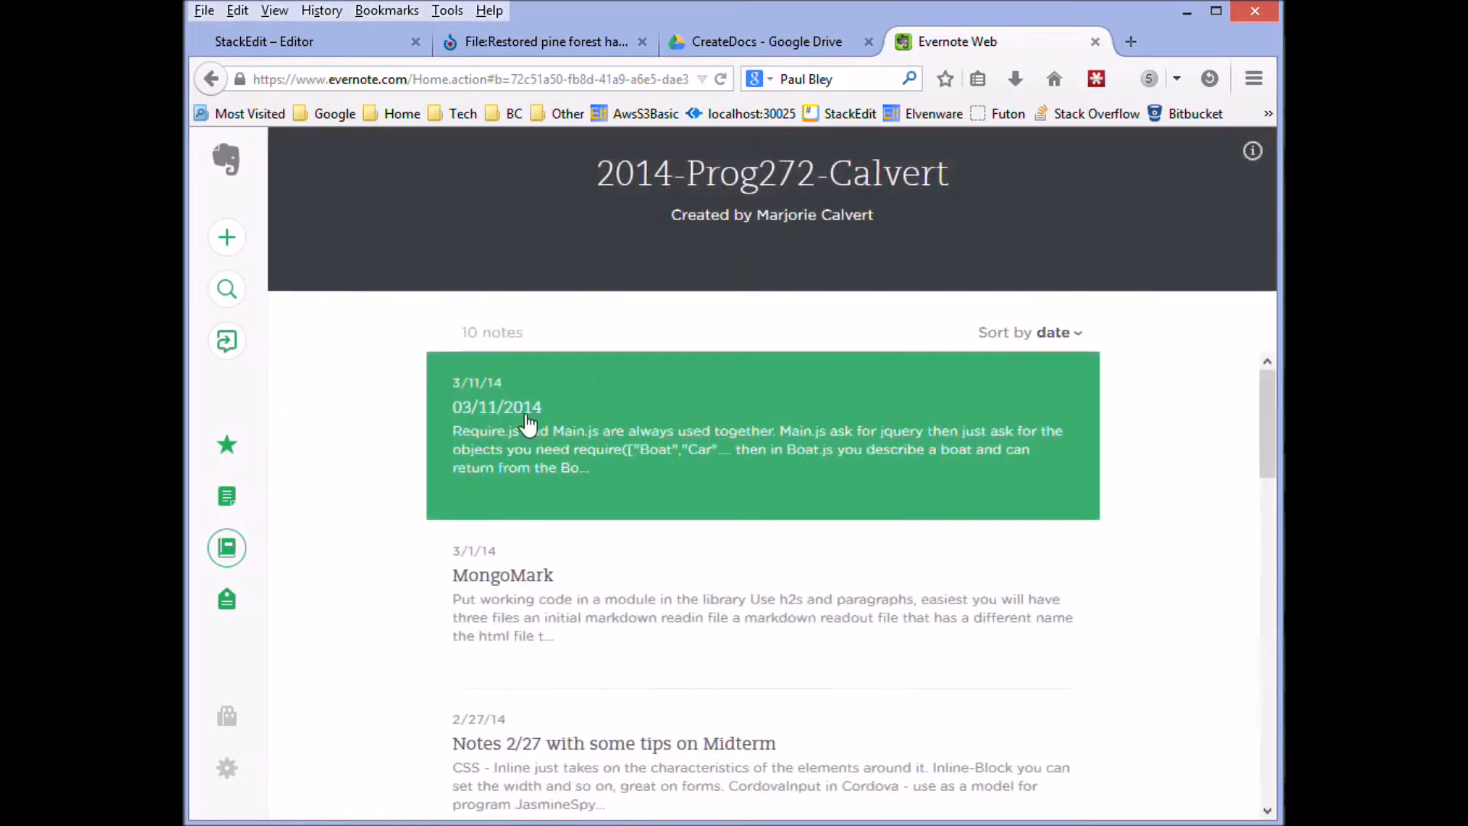
# Create a new Evernote note and paste the copied Forests page content into its body.
pyautogui.click(238, 238)
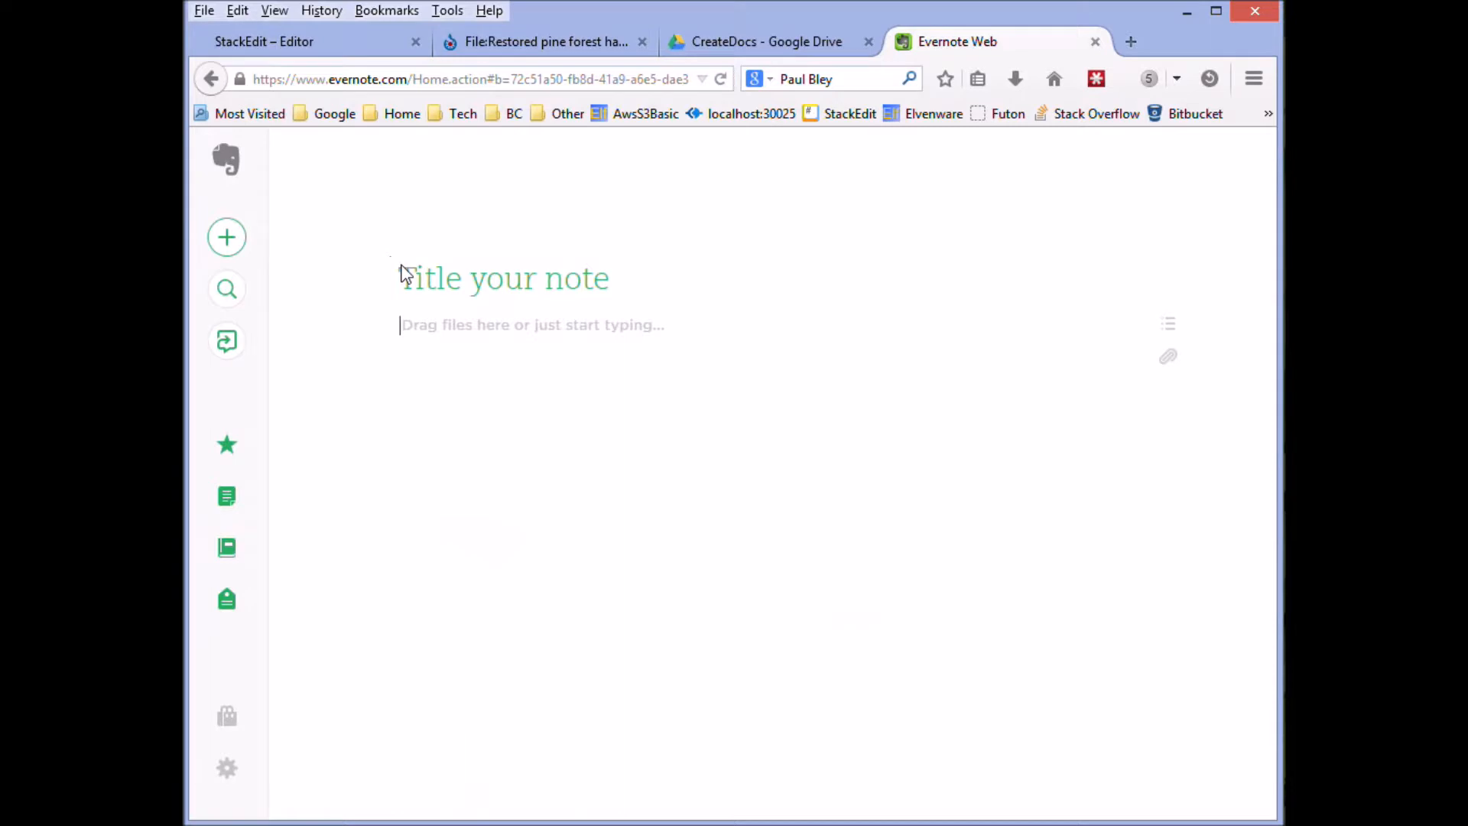
pyautogui.click(476, 338)
pyautogui.write('Forests I like forests. Favorite Pictures Here are some images of forests that I like.')
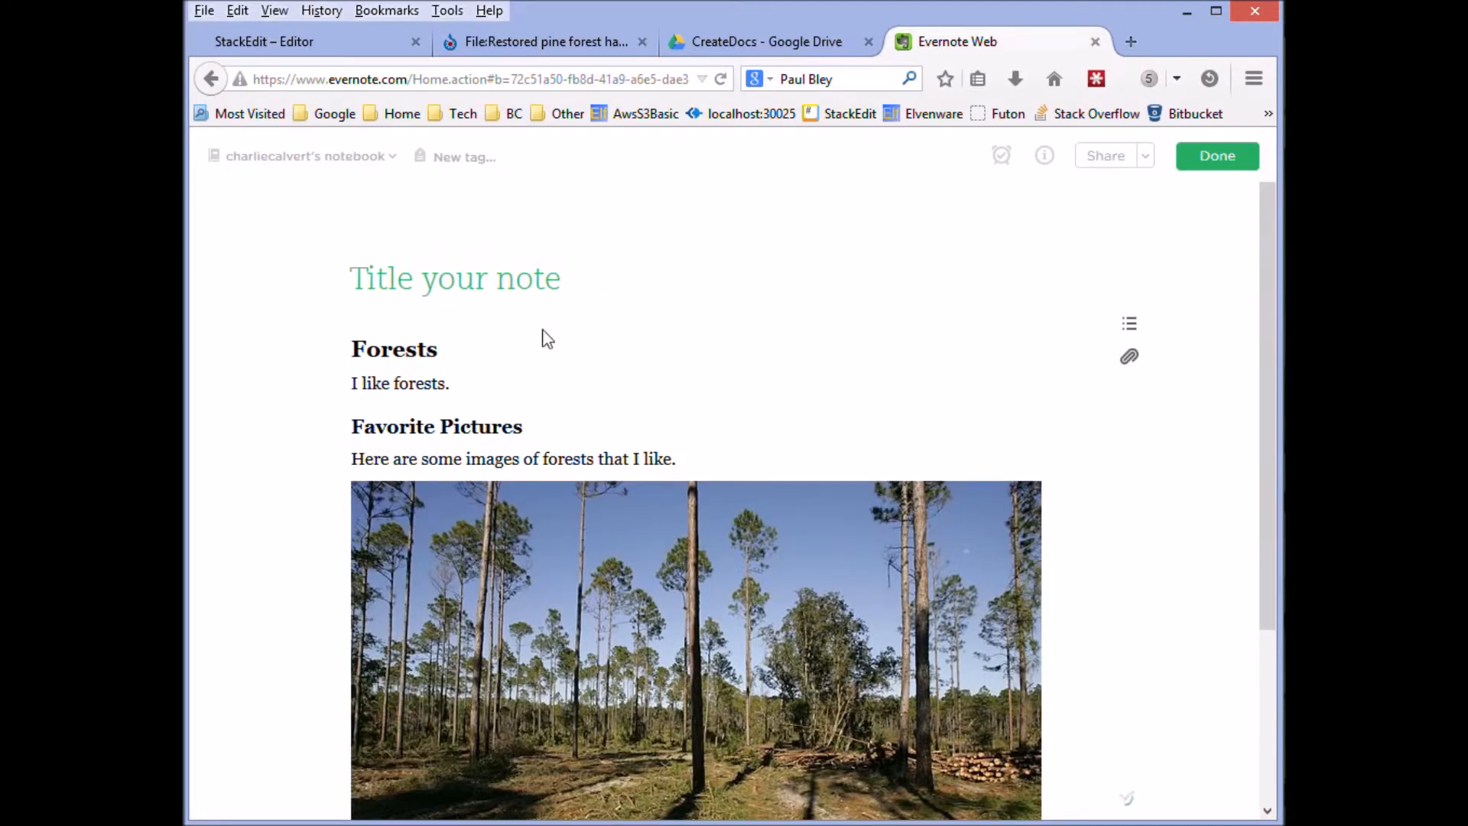
# Move the Forests heading from the note's body into its title and delete the empty line left above the text.
pyautogui.moveTo(439, 348); pyautogui.dragTo(352, 352)
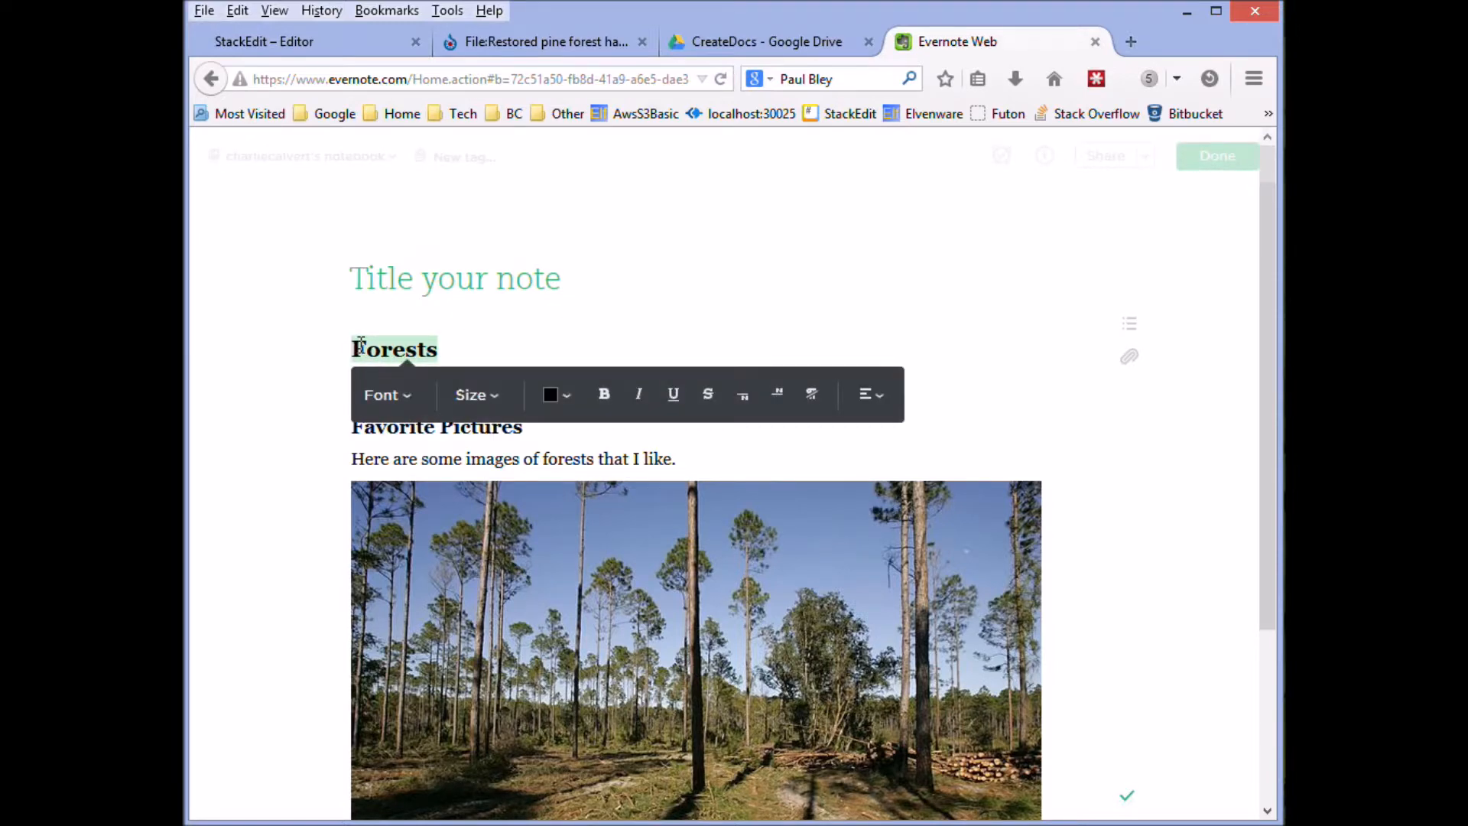
pyautogui.hotkey('ctrl', 'x')
pyautogui.click(468, 271)
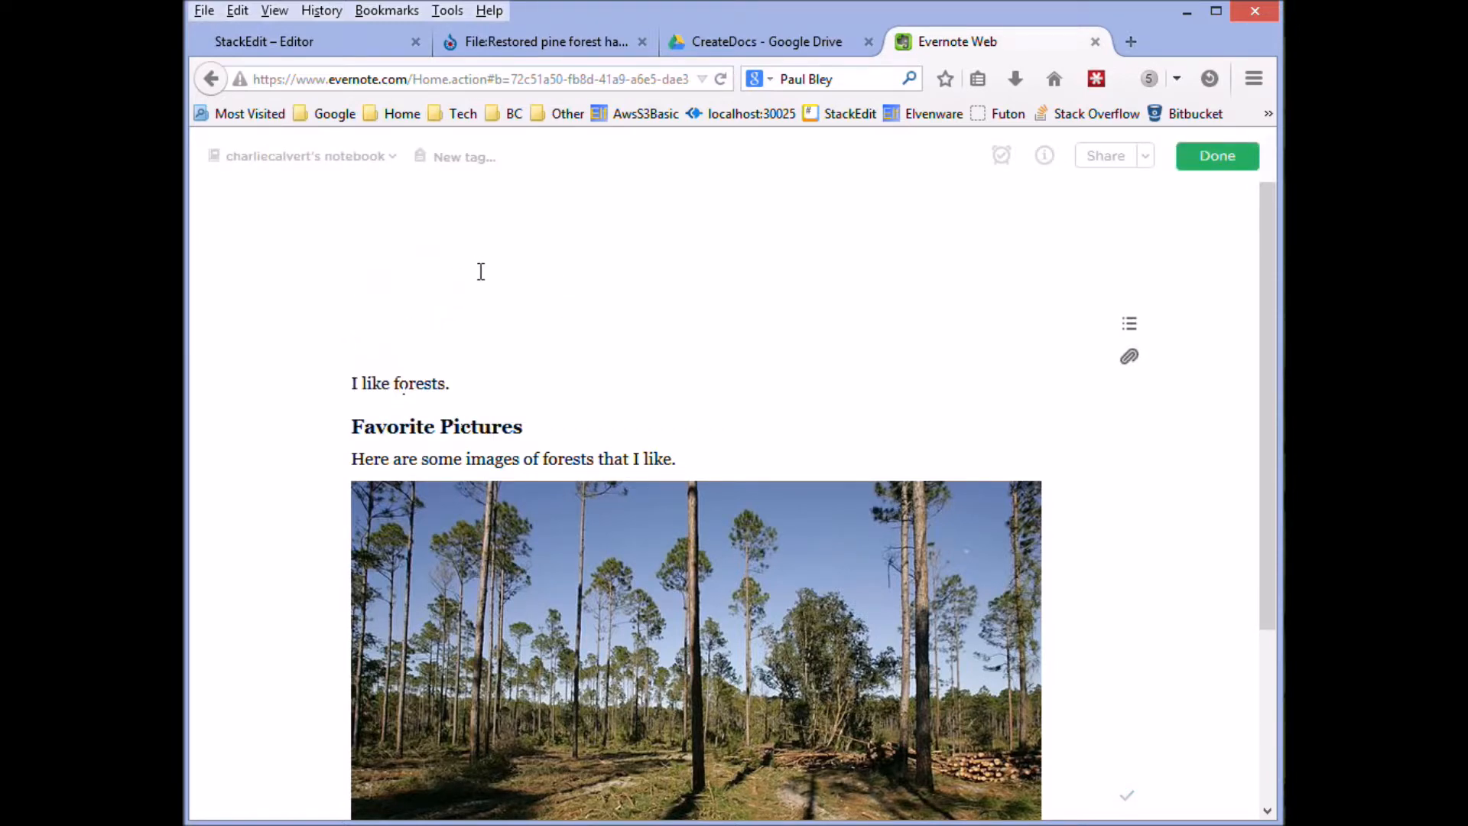
pyautogui.hotkey('ctrl', 'v')
pyautogui.click(472, 360)
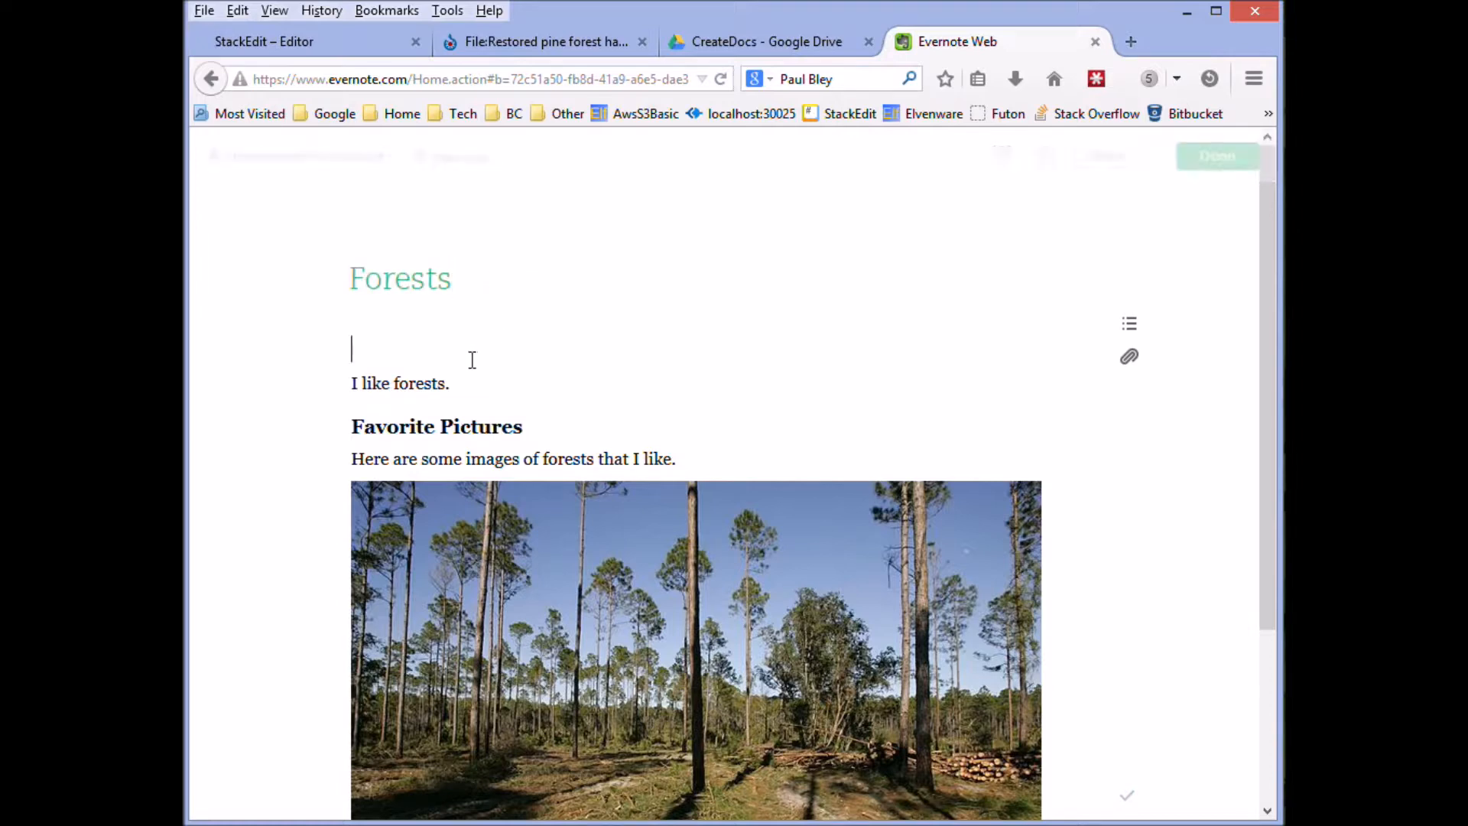
pyautogui.press('Delete')
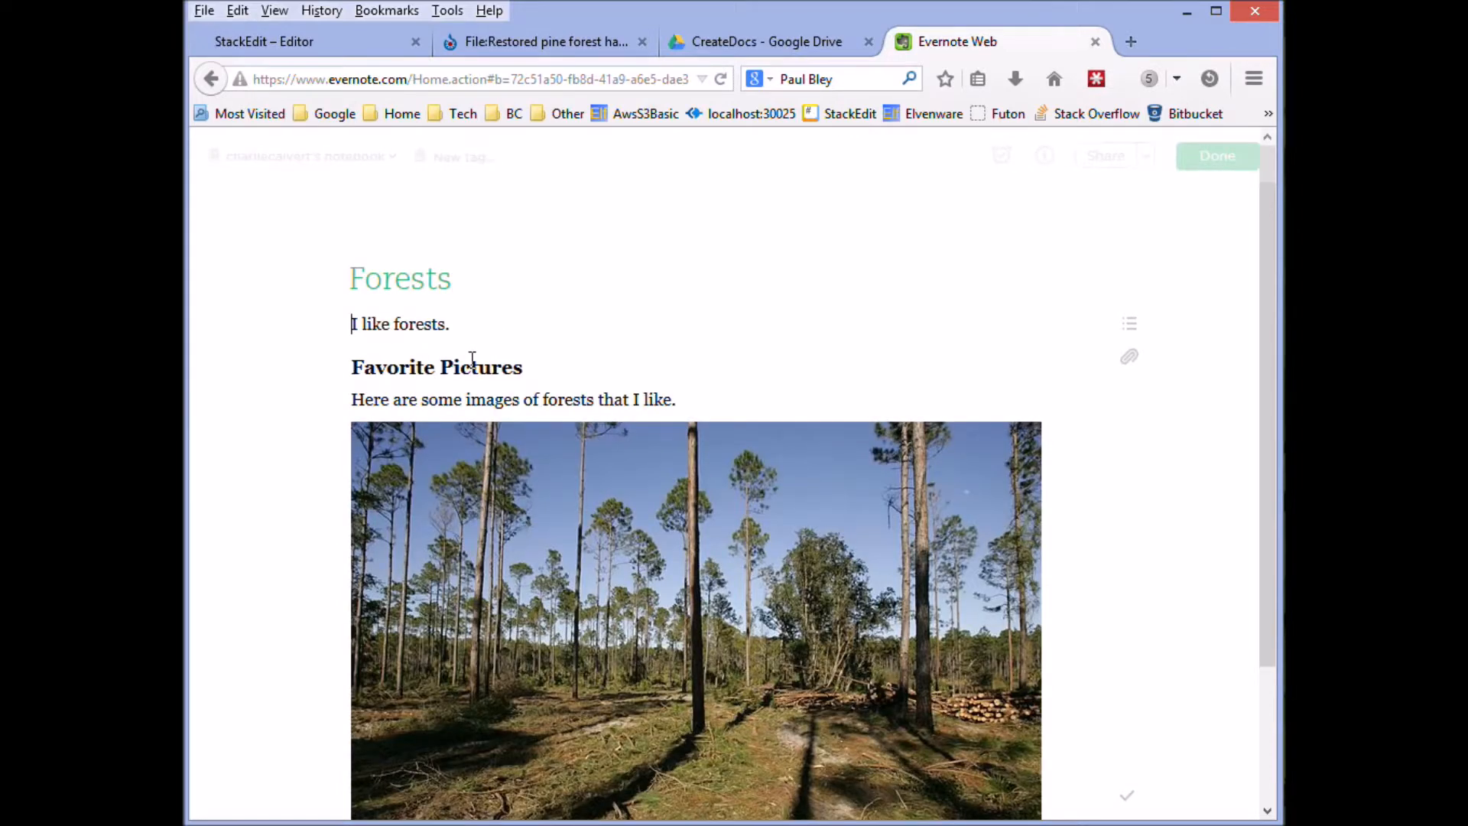
pyautogui.scroll(-3, 538, 341)
pyautogui.scroll(3, 539, 344)
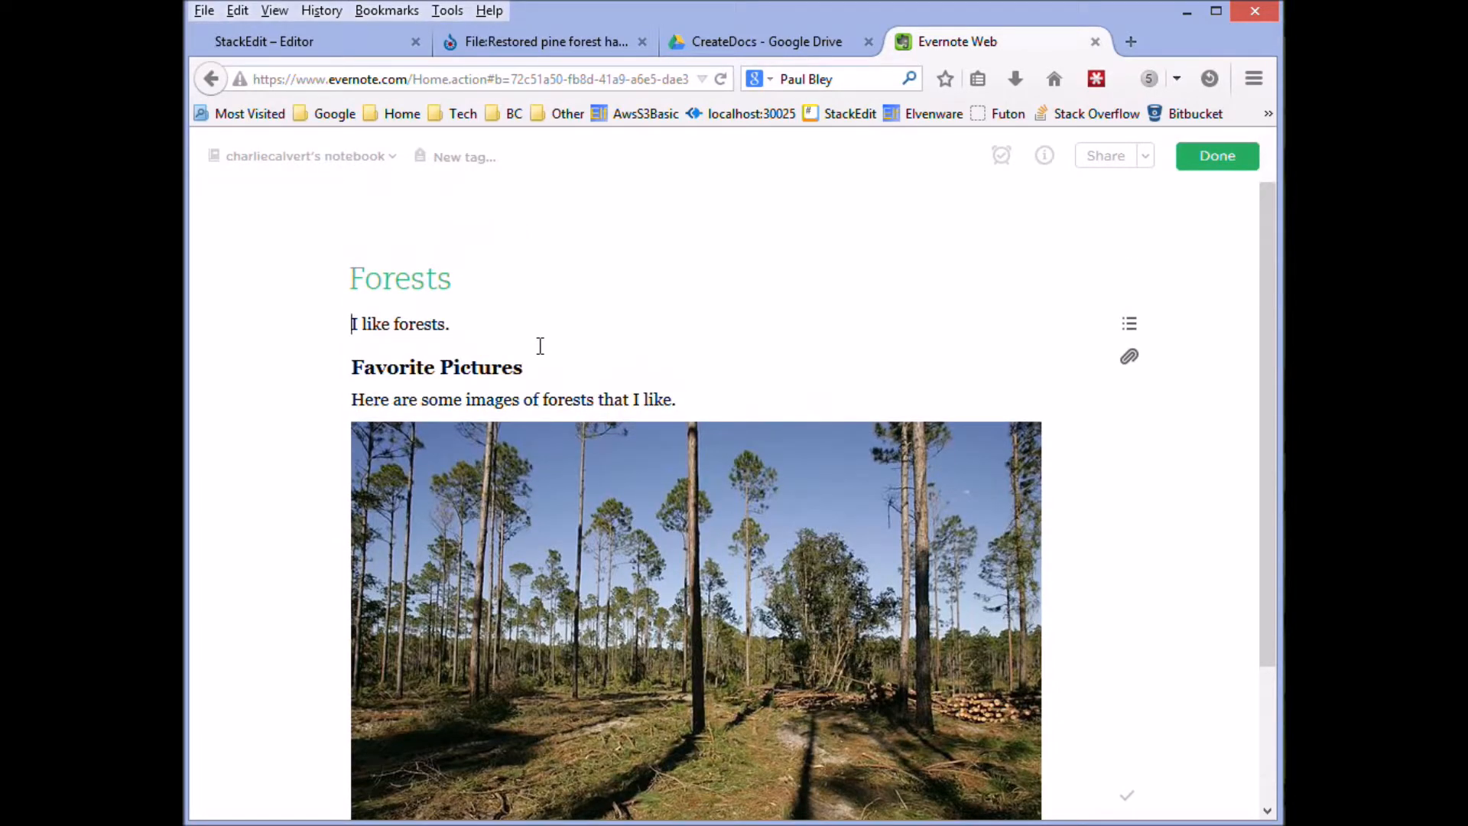
# Open elvenware.com's Prog270MidSimple2014.html assignment page in place of the Wikimedia image page and go to its Create Documents section.
pyautogui.scroll(-3, 539, 347)
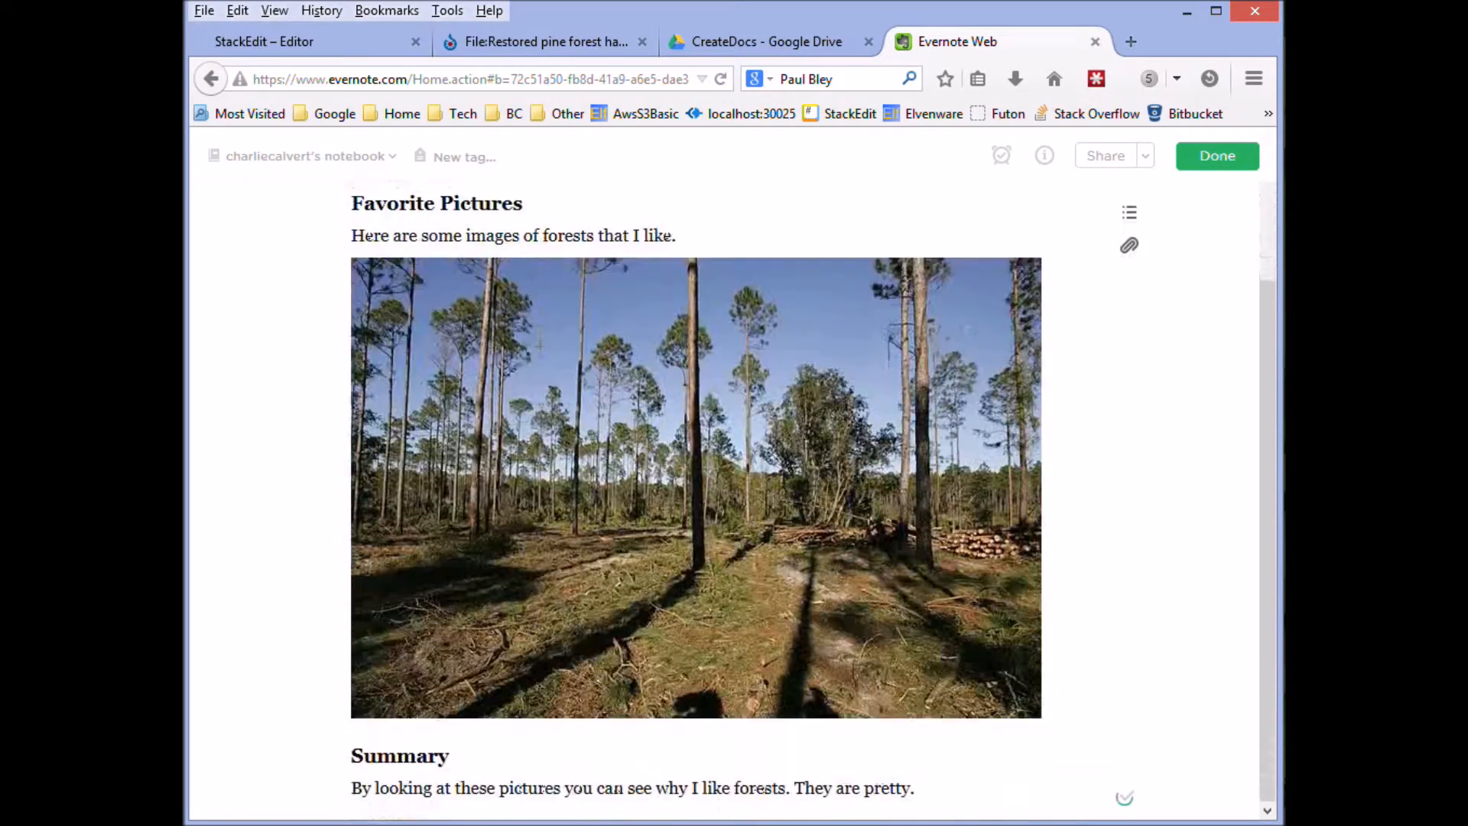
pyautogui.scroll(3, 539, 347)
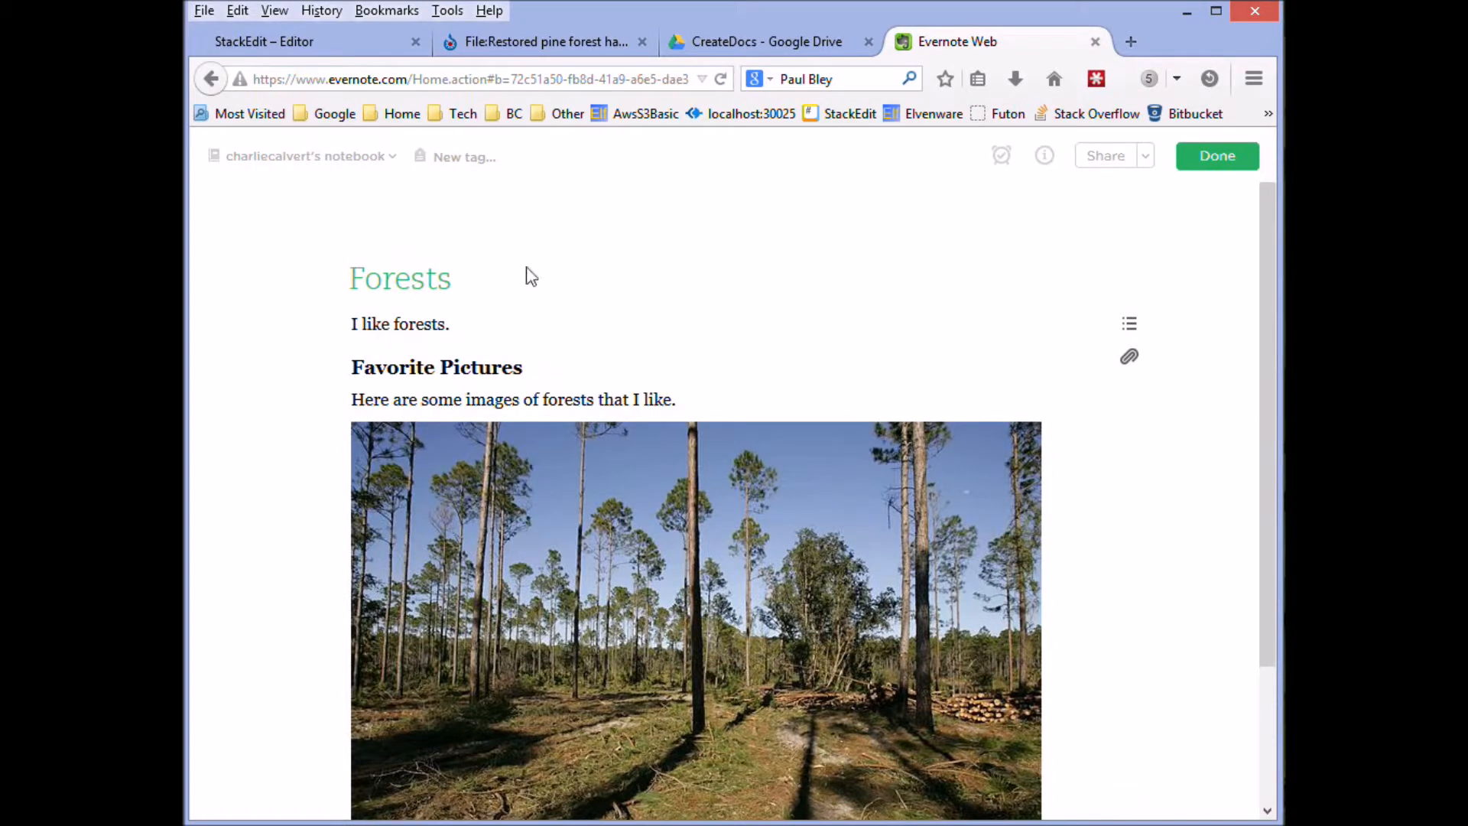
pyautogui.click(557, 37)
pyautogui.click(491, 79)
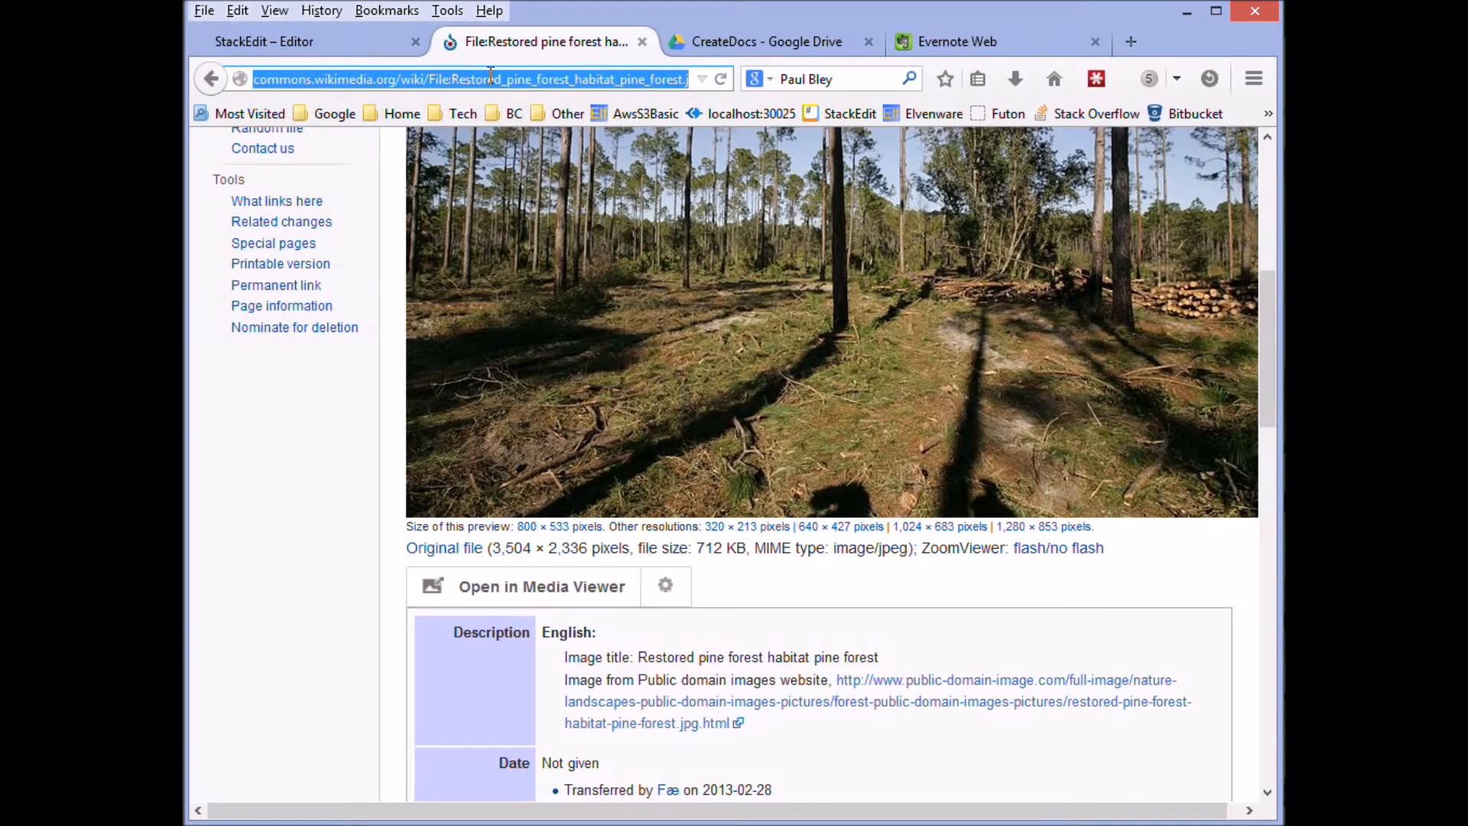
pyautogui.write('elvenware.com/')
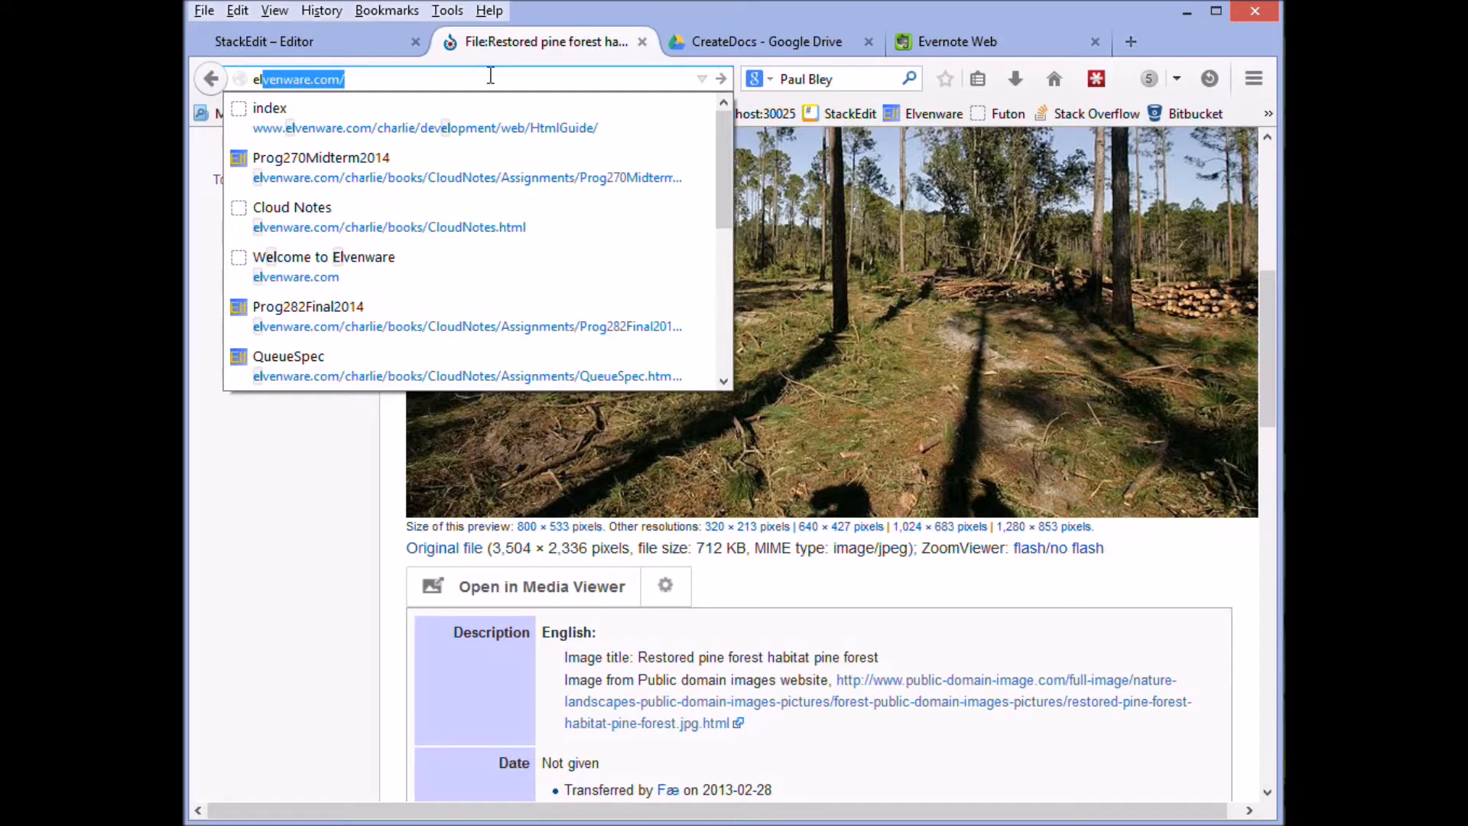
pyautogui.press('Down')
pyautogui.press('Down')
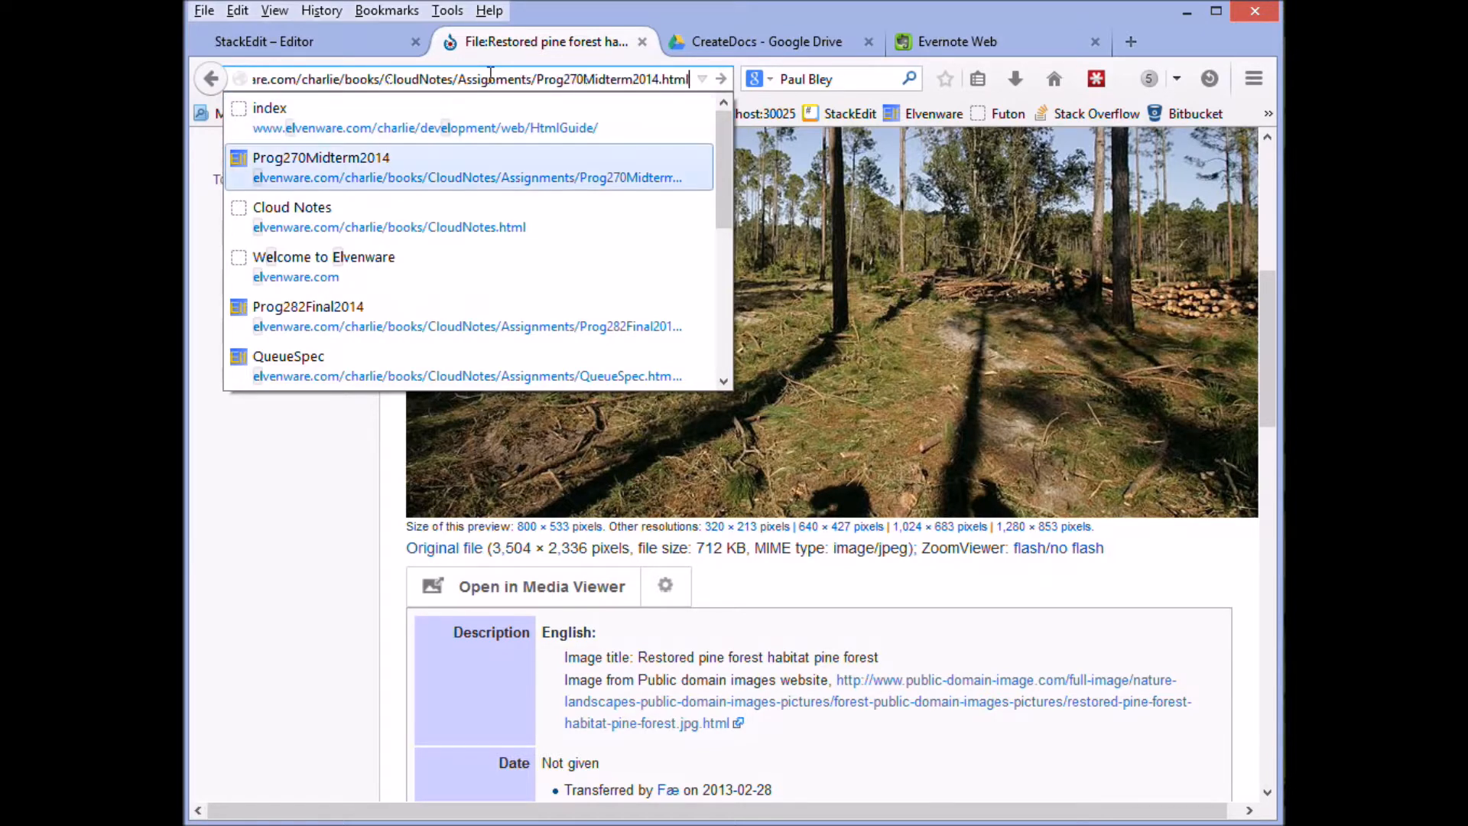
pyautogui.press('BackSpace')
pyautogui.press('BackSpace')
pyautogui.press('BackSpace')
pyautogui.press('BackSpace')
pyautogui.press('BackSpace')
pyautogui.press('BackSpace')
pyautogui.press('BackSpace')
pyautogui.press('BackSpace')
pyautogui.press('BackSpace')
pyautogui.press('BackSpace')
pyautogui.press('BackSpace')
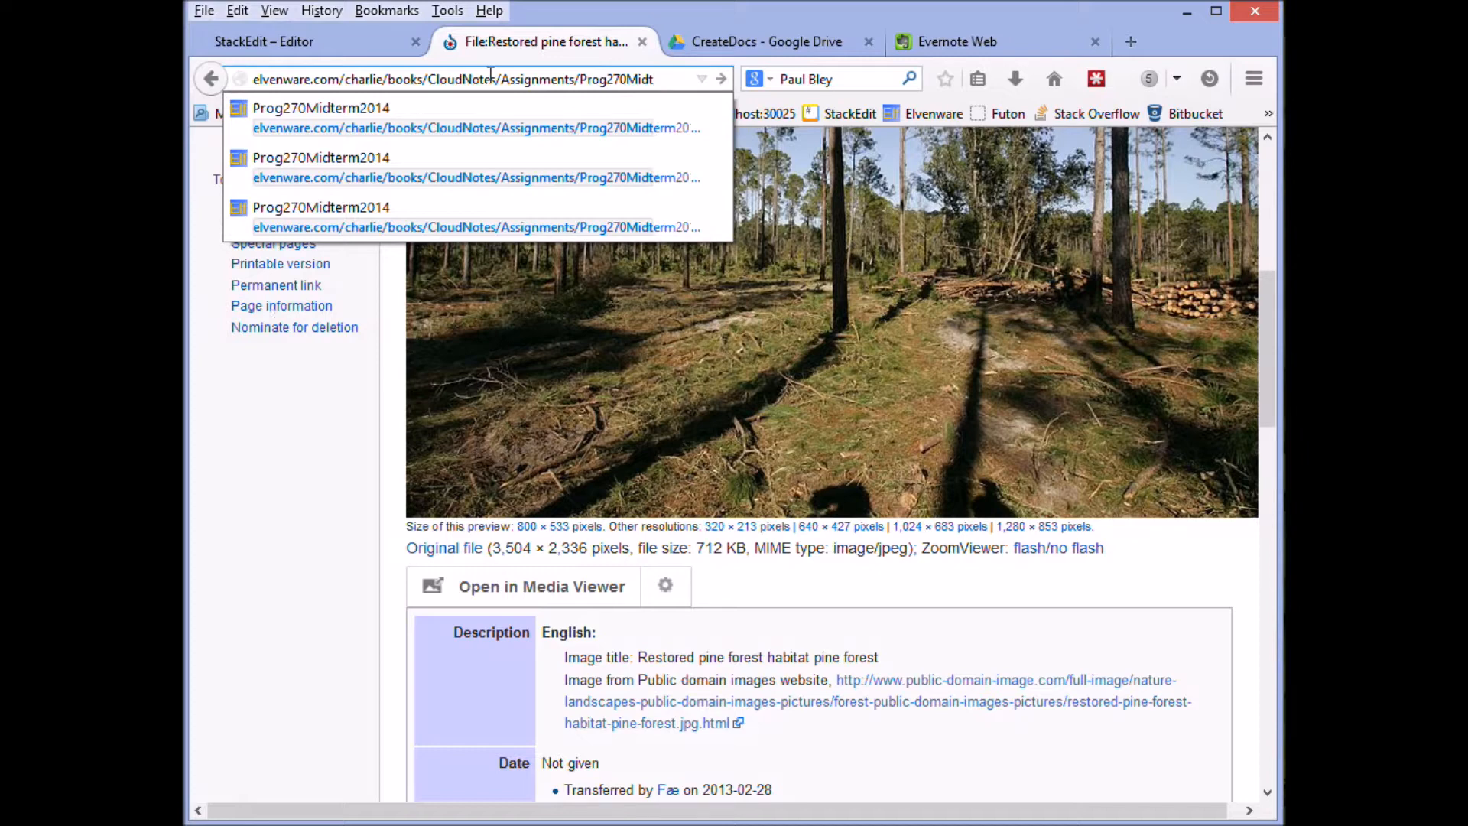
pyautogui.press('BackSpace')
pyautogui.write('Simple2014.html')
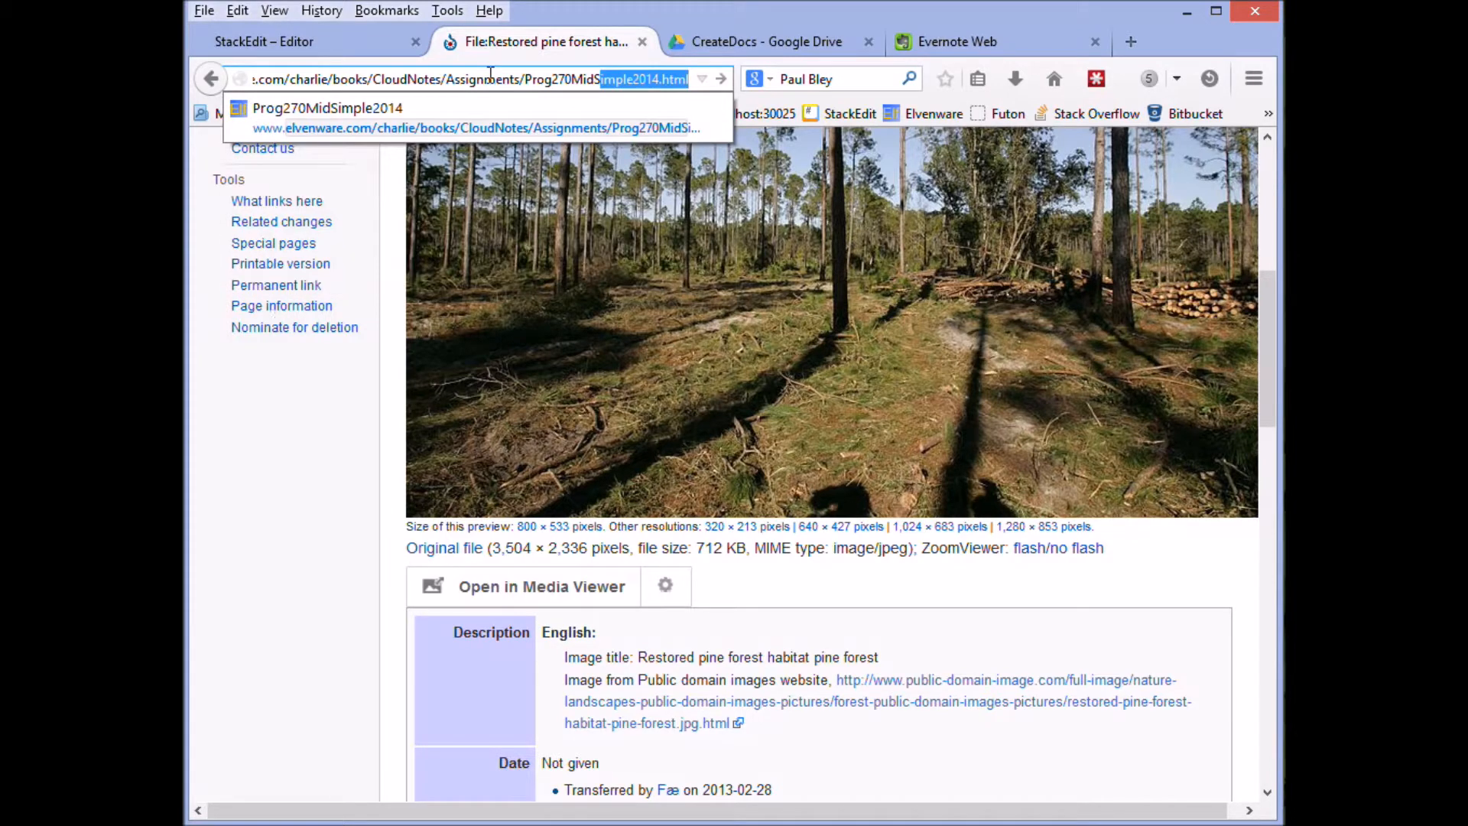
pyautogui.press('Return')
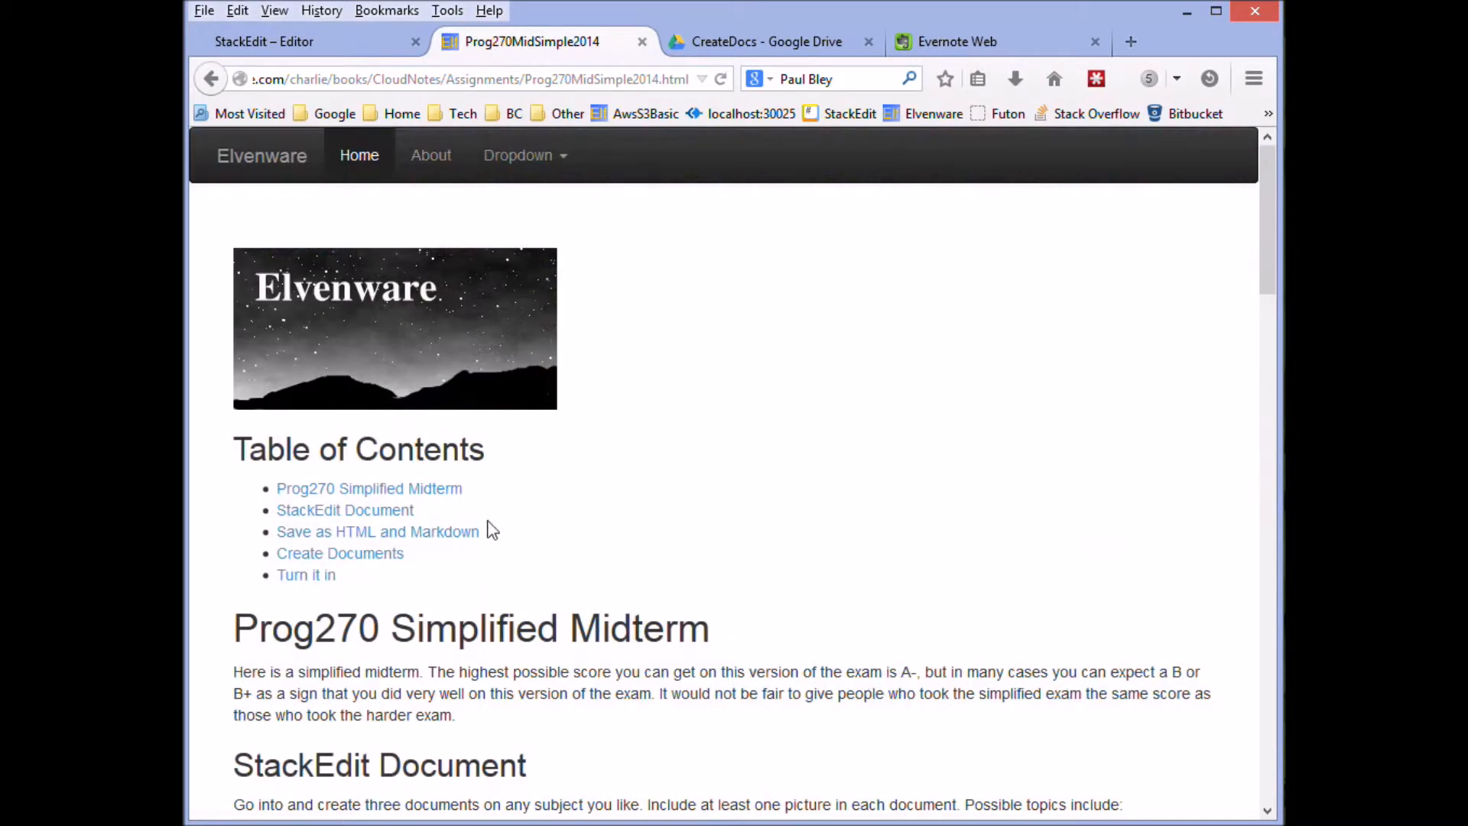
pyautogui.click(387, 552)
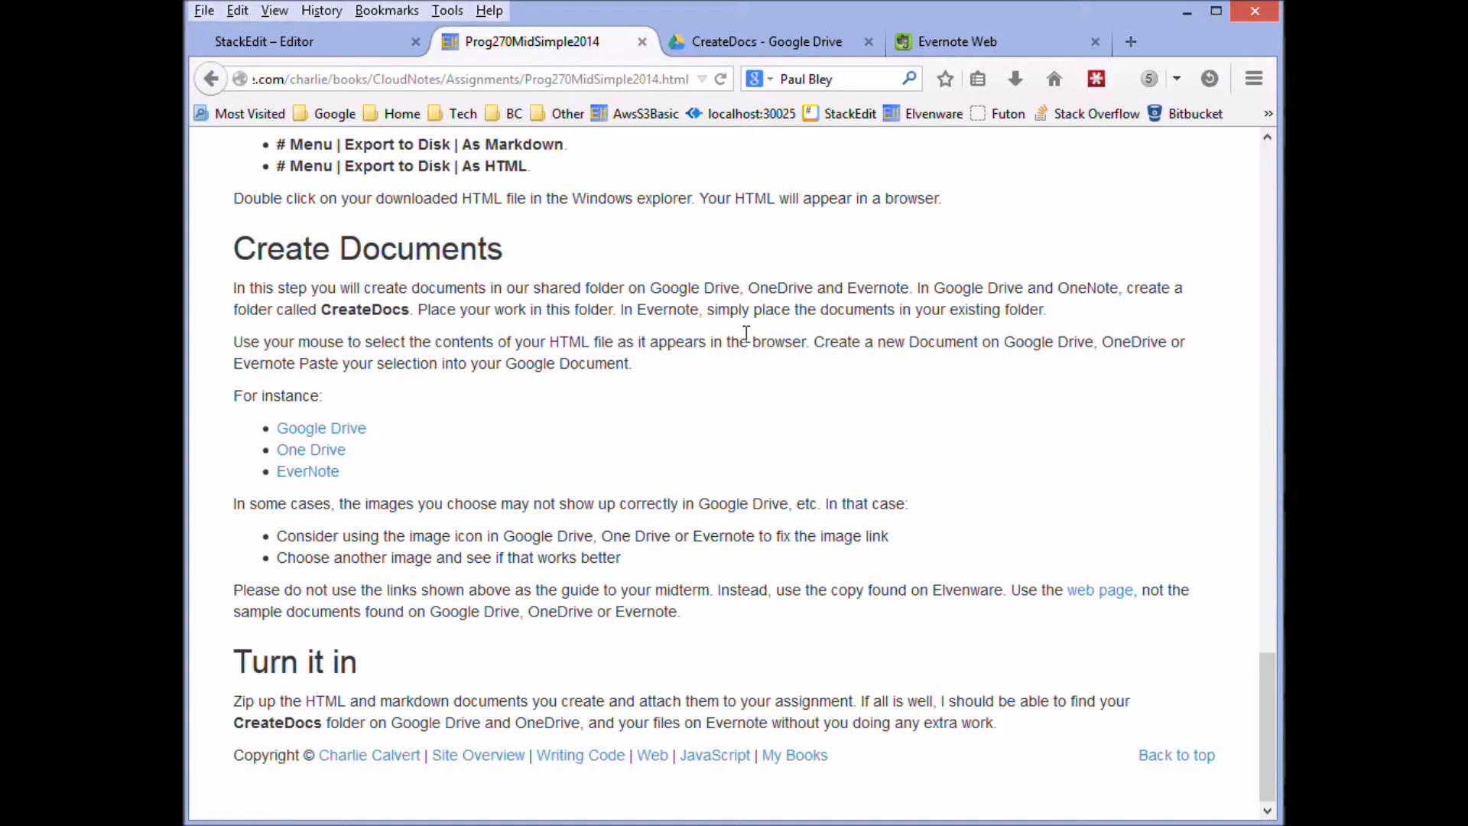
# Open onedrive.live.com in a new browser tab and create a new Word document in the 2014-Prog280 folder.
pyautogui.click(1130, 46)
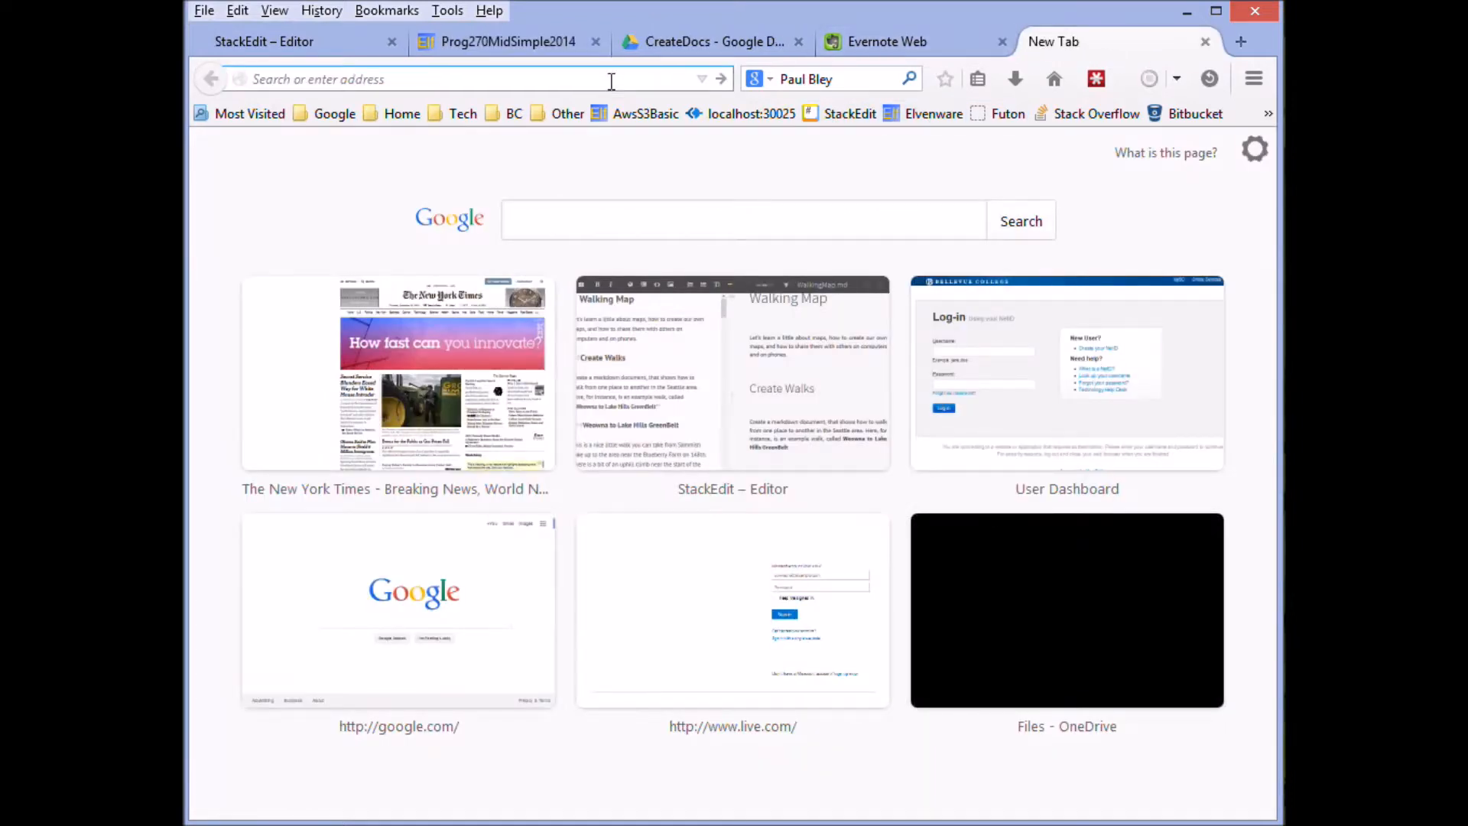
pyautogui.write('onedrive.live.com')
pyautogui.press('Return')
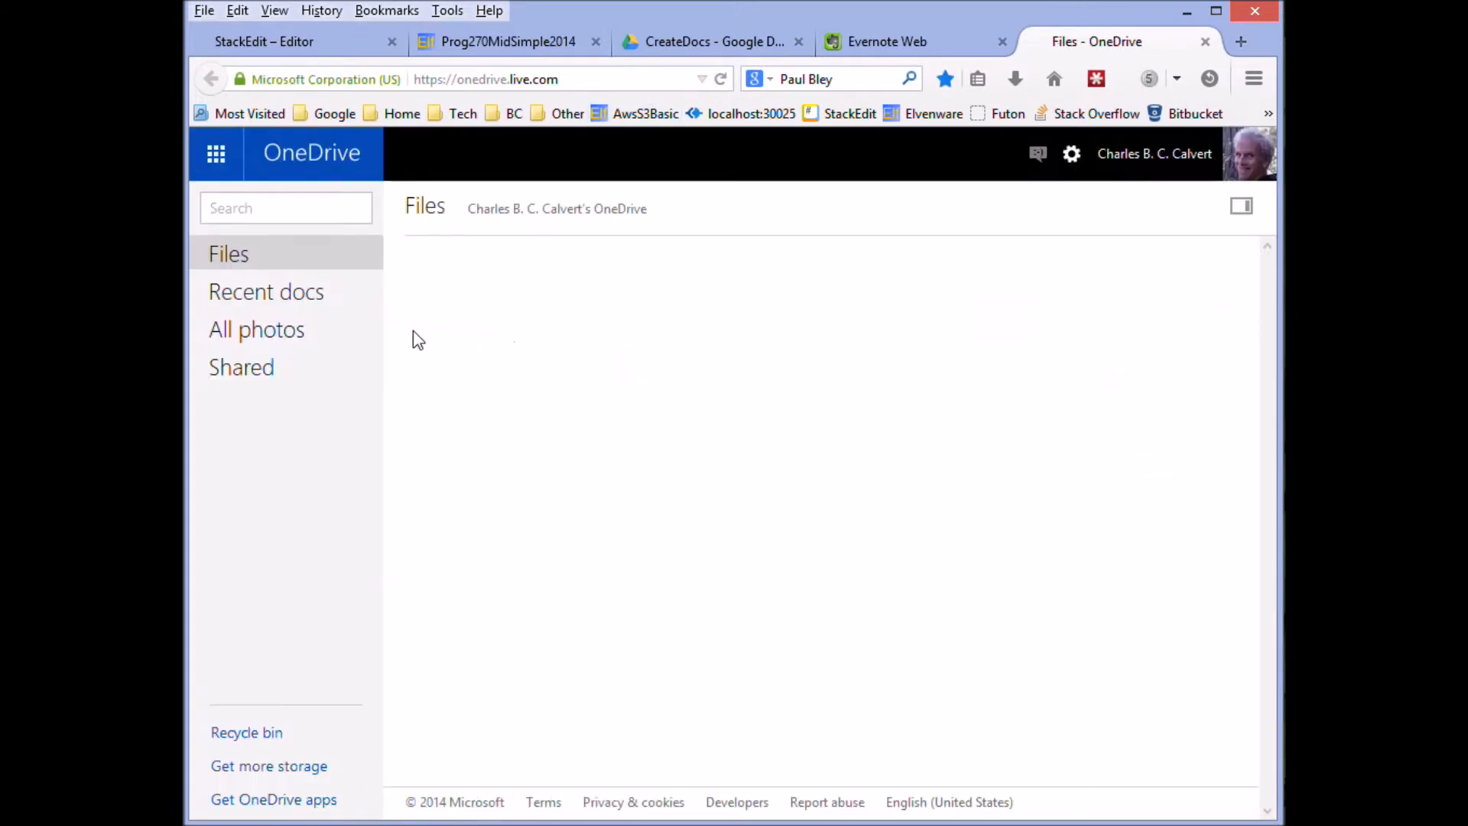
pyautogui.click(495, 289)
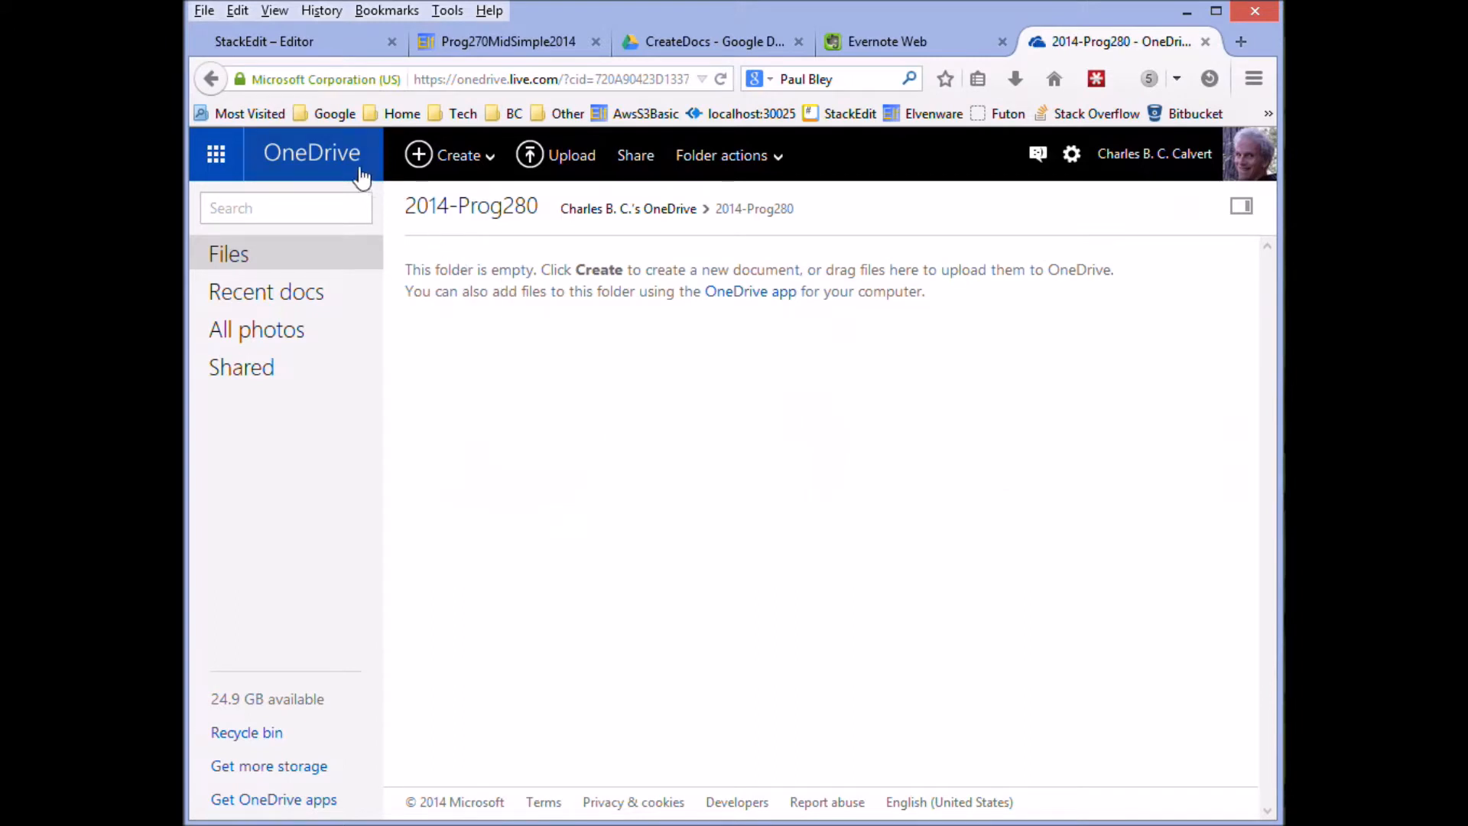
pyautogui.click(465, 165)
pyautogui.click(463, 259)
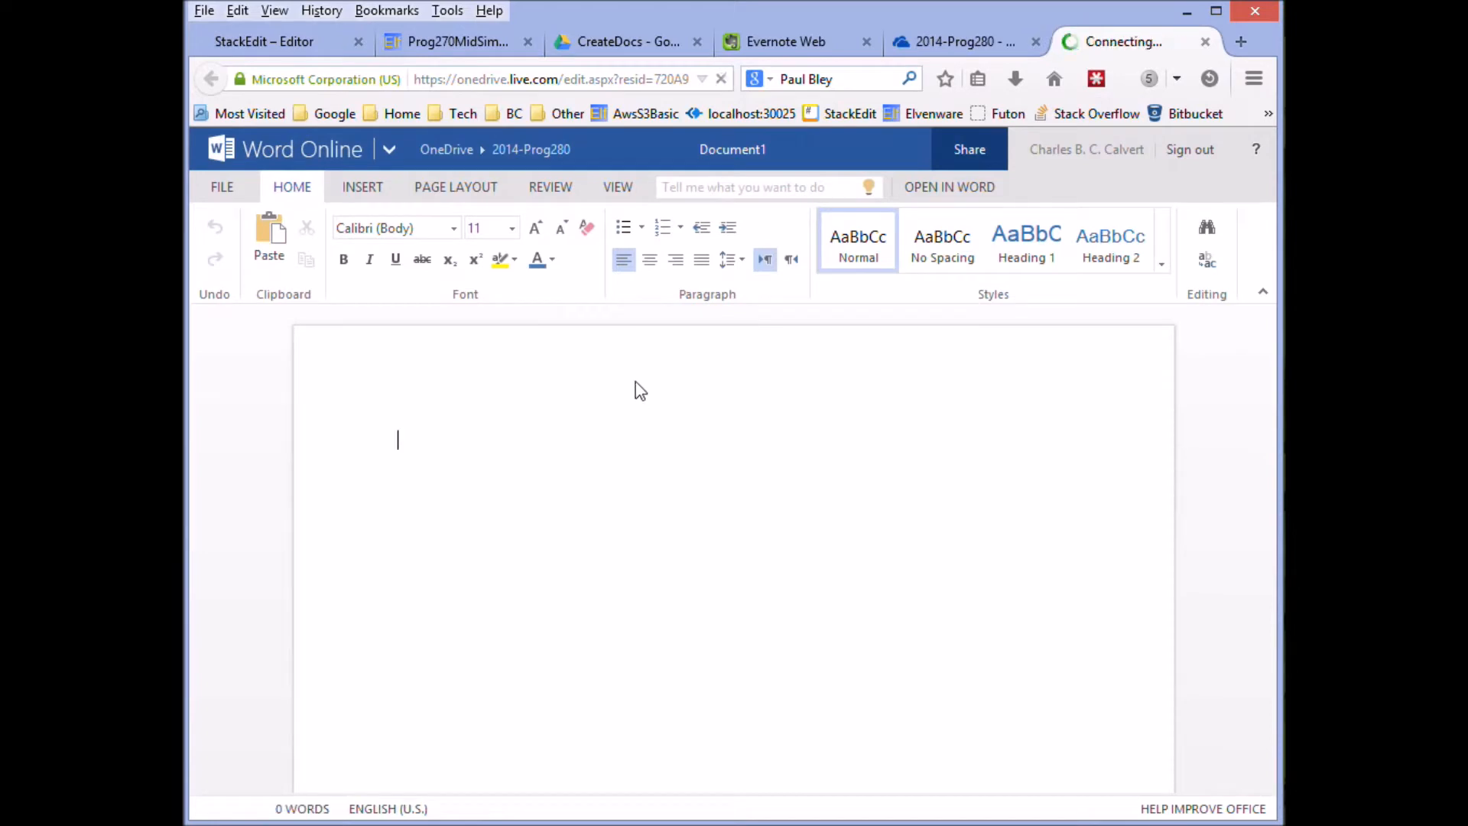
pyautogui.write('Forests')
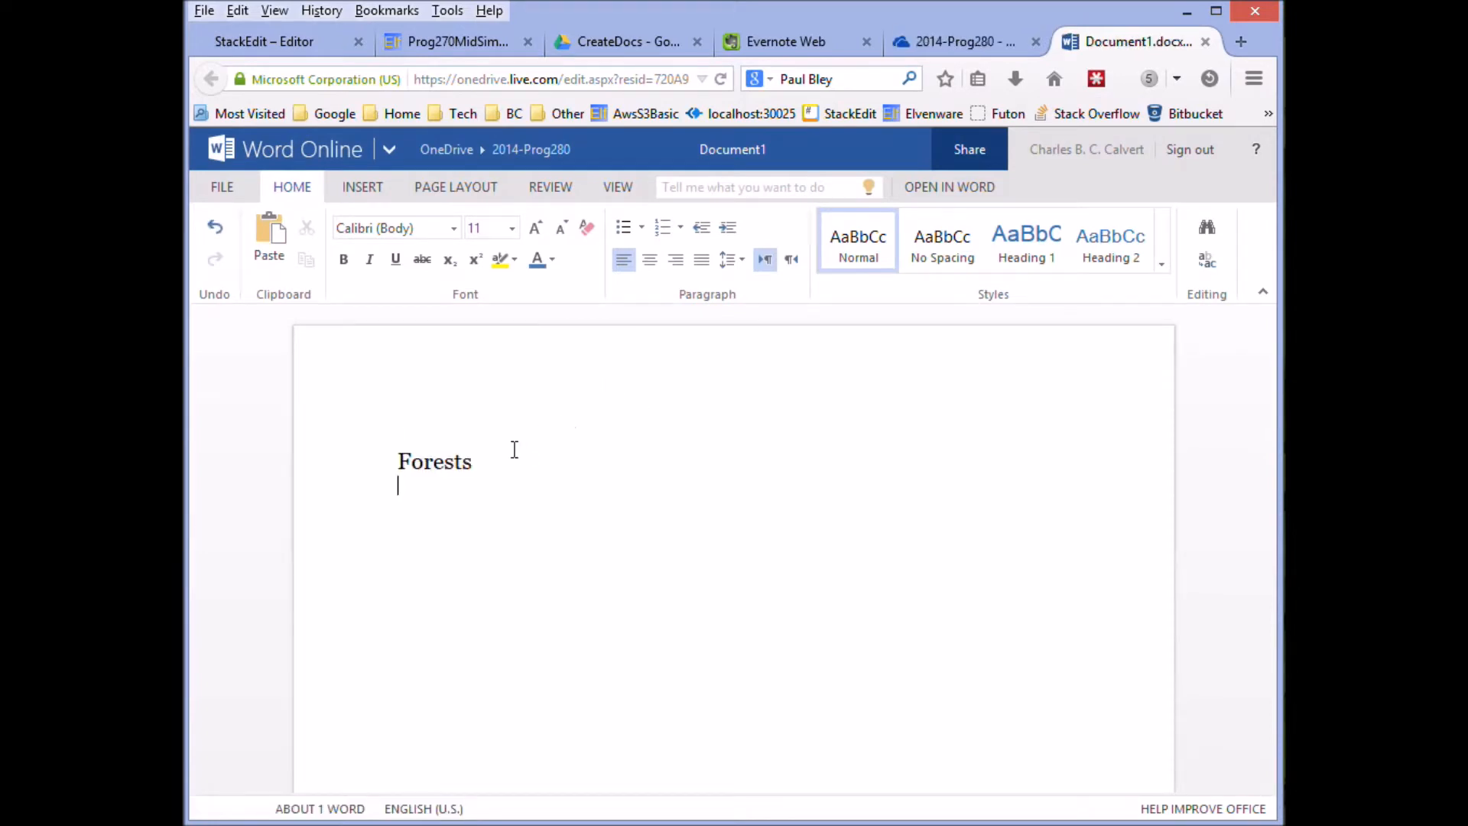
pyautogui.moveTo(515, 453); pyautogui.dragTo(333, 454)
pyautogui.press('Delete')
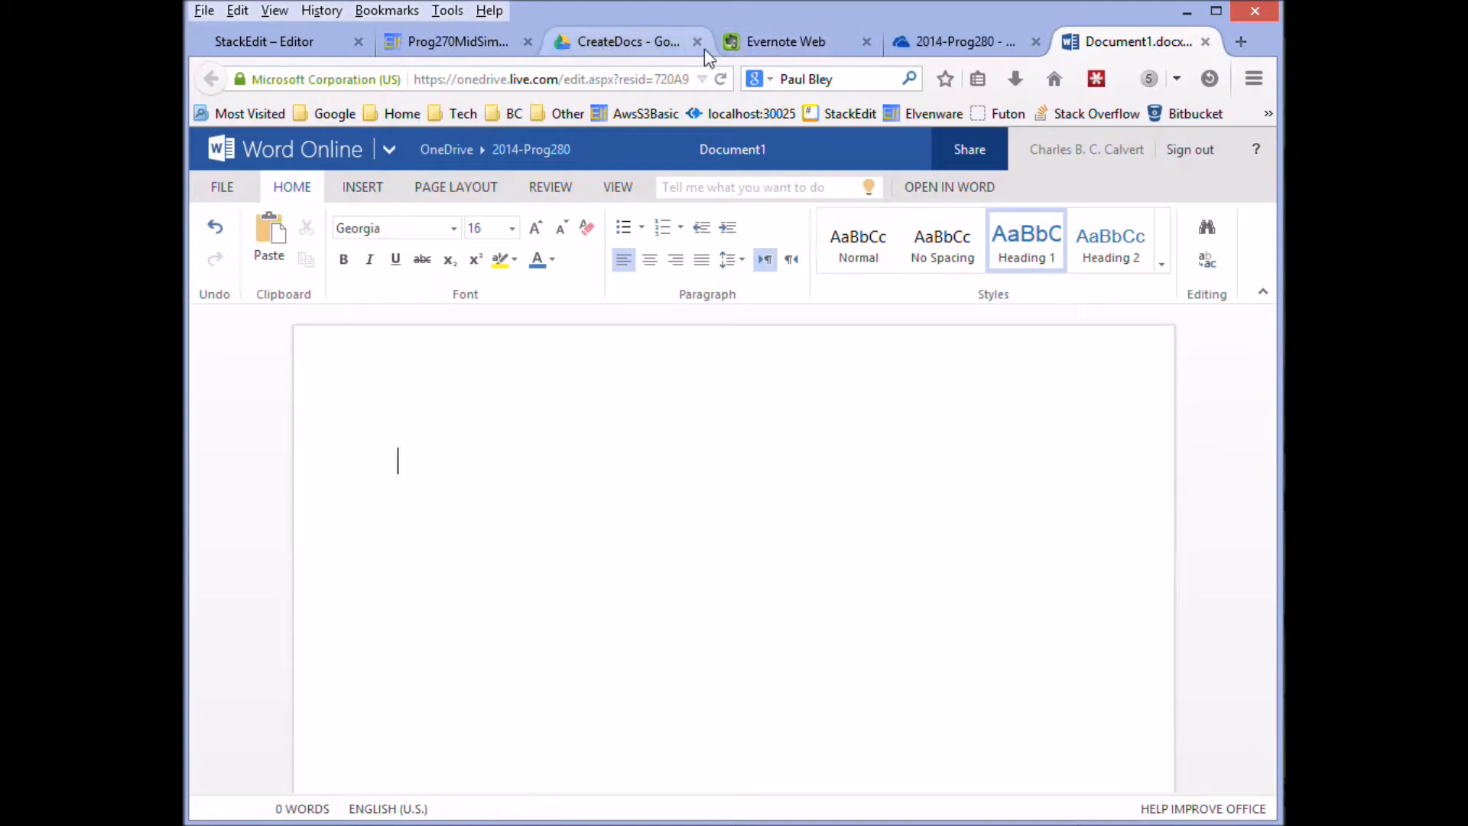
# Copy the whole selected content of Forests.html from Chrome and paste it into the empty Word Online document in Firefox.
pyautogui.hotkey('alt', 'Tab')
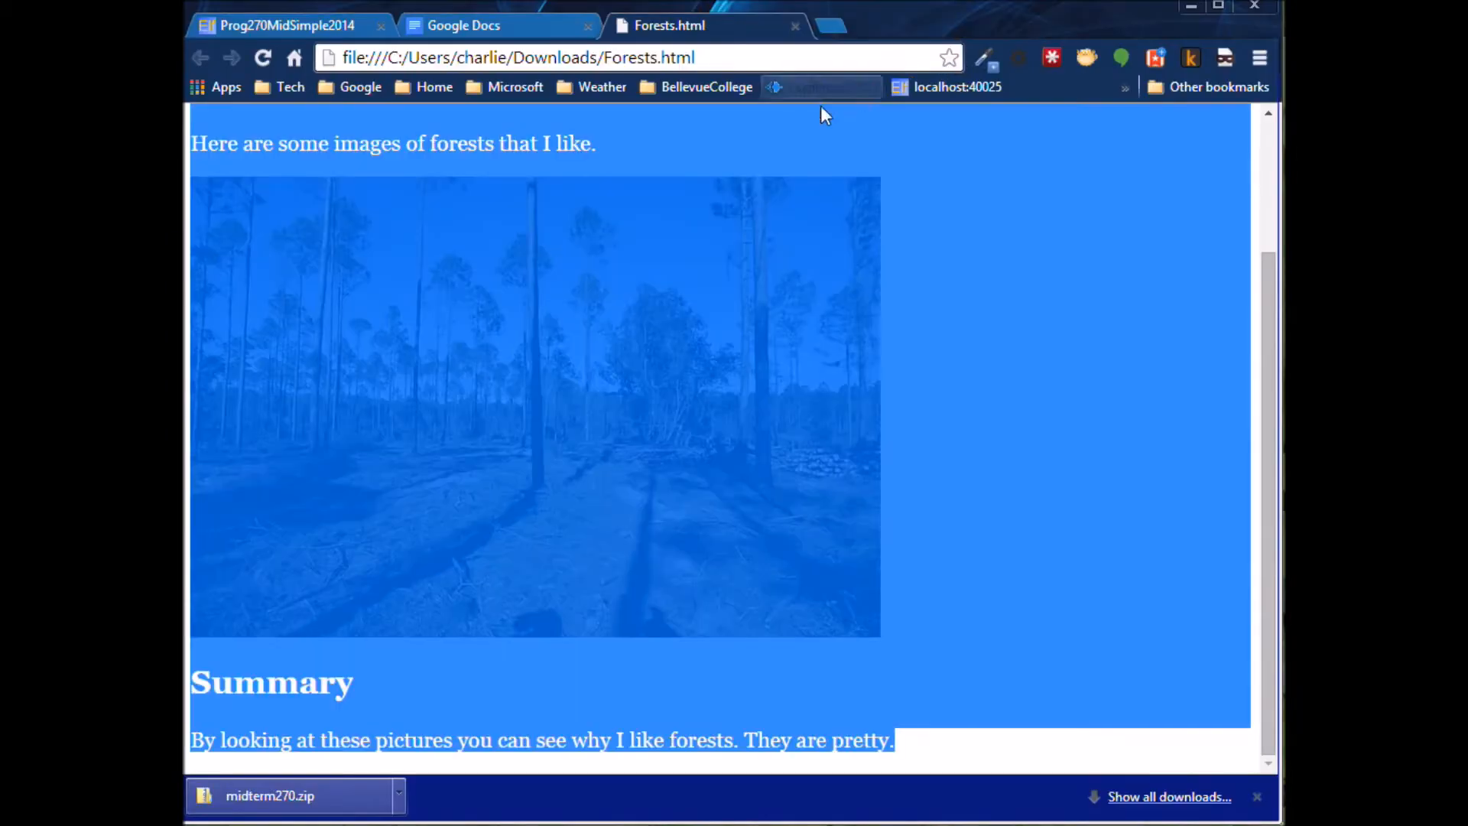
pyautogui.rightClick(536, 233)
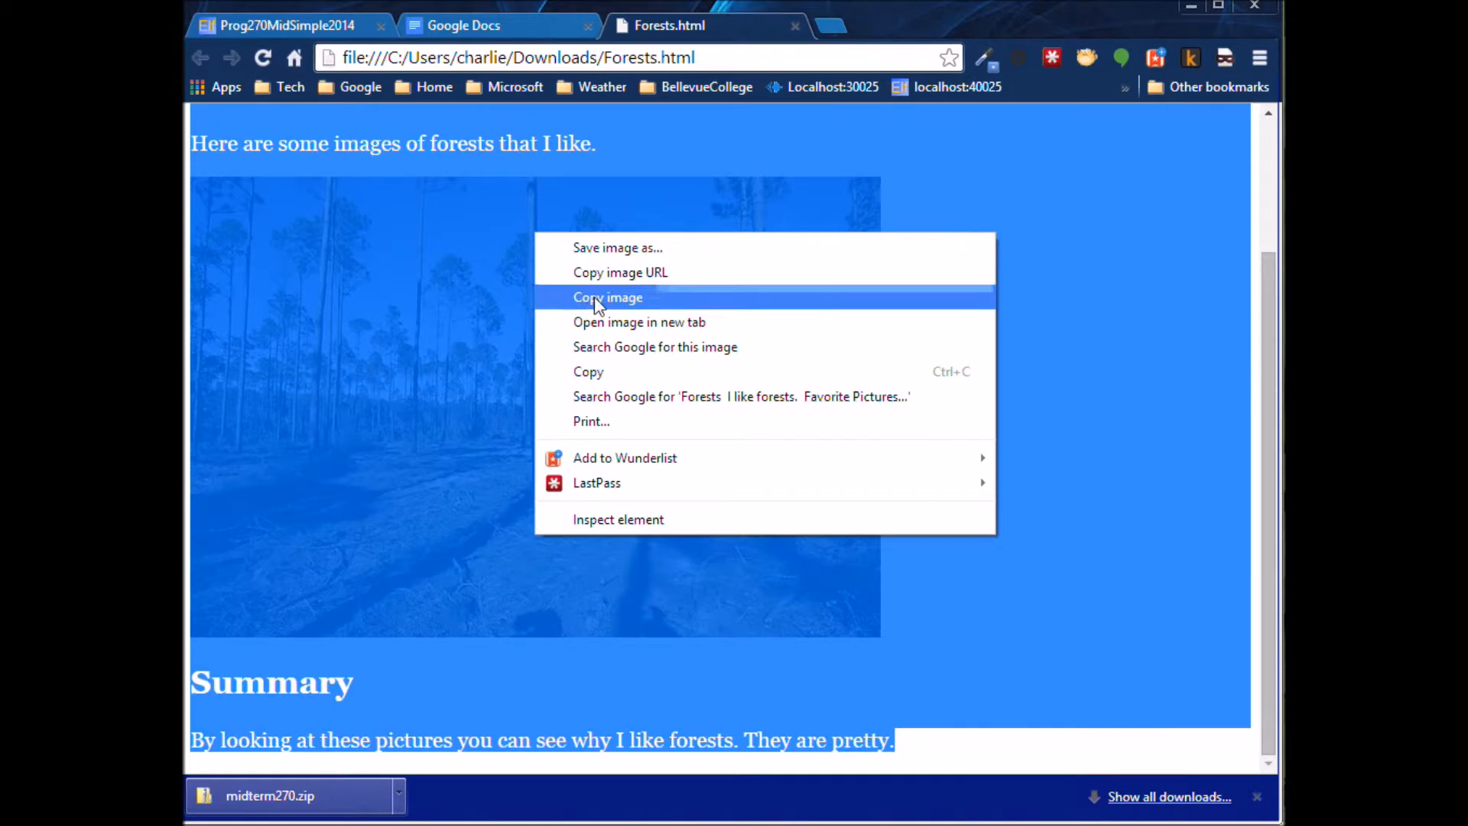
pyautogui.click(595, 373)
pyautogui.hotkey('alt', 'Tab')
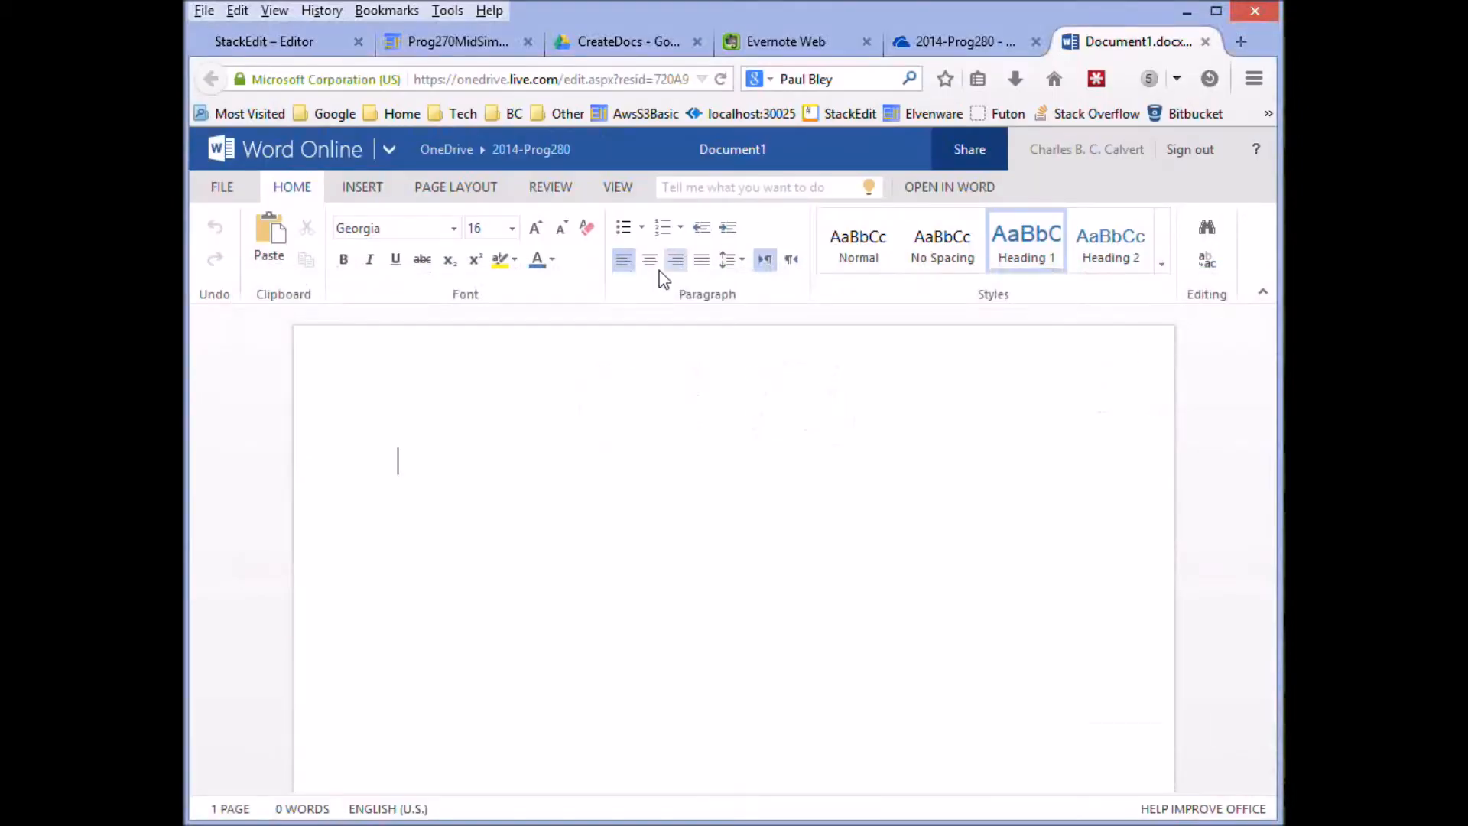
pyautogui.hotkey('ctrl', 'v')
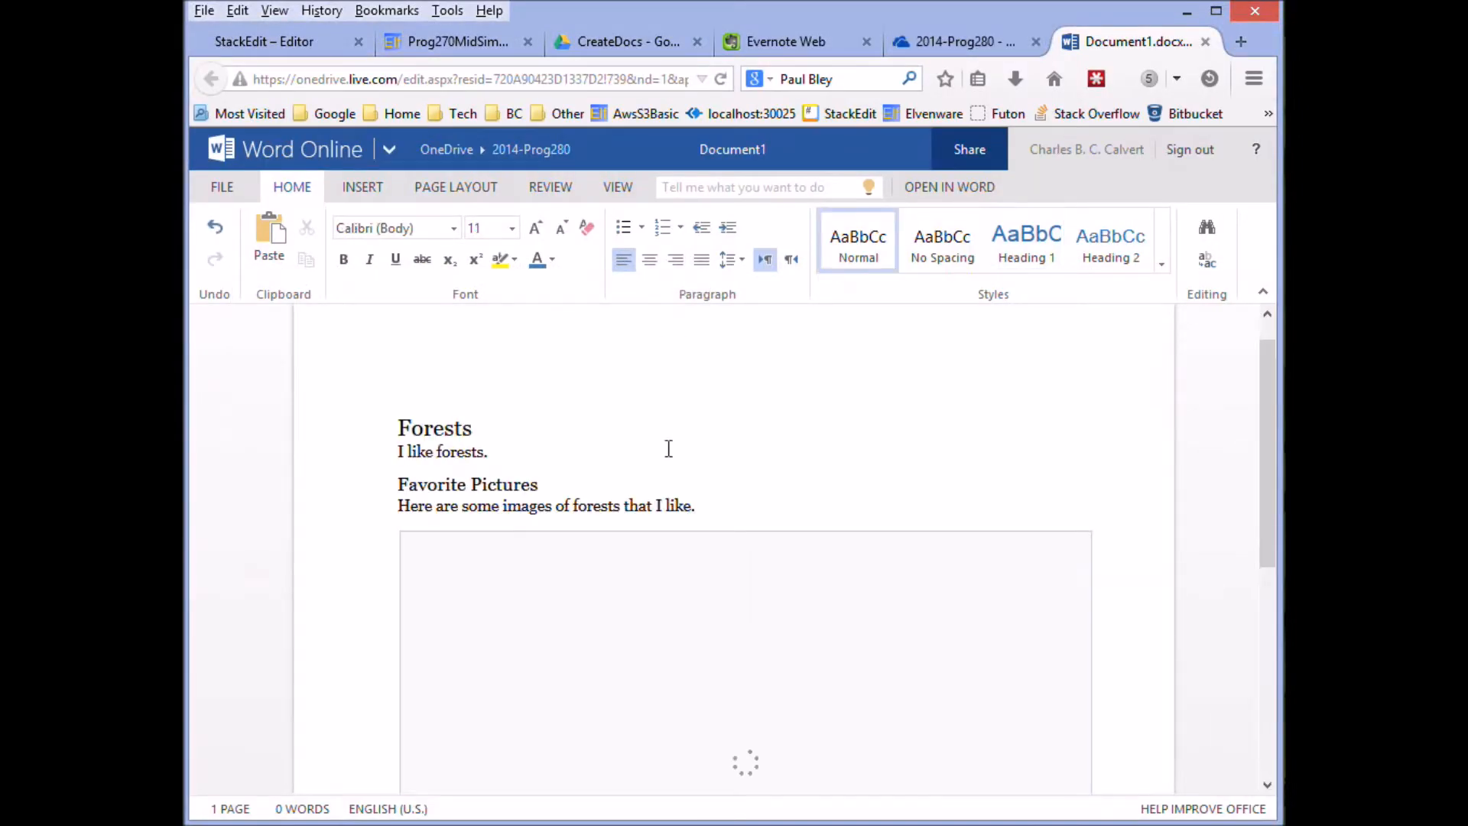
pyautogui.scroll(-4, 723, 418)
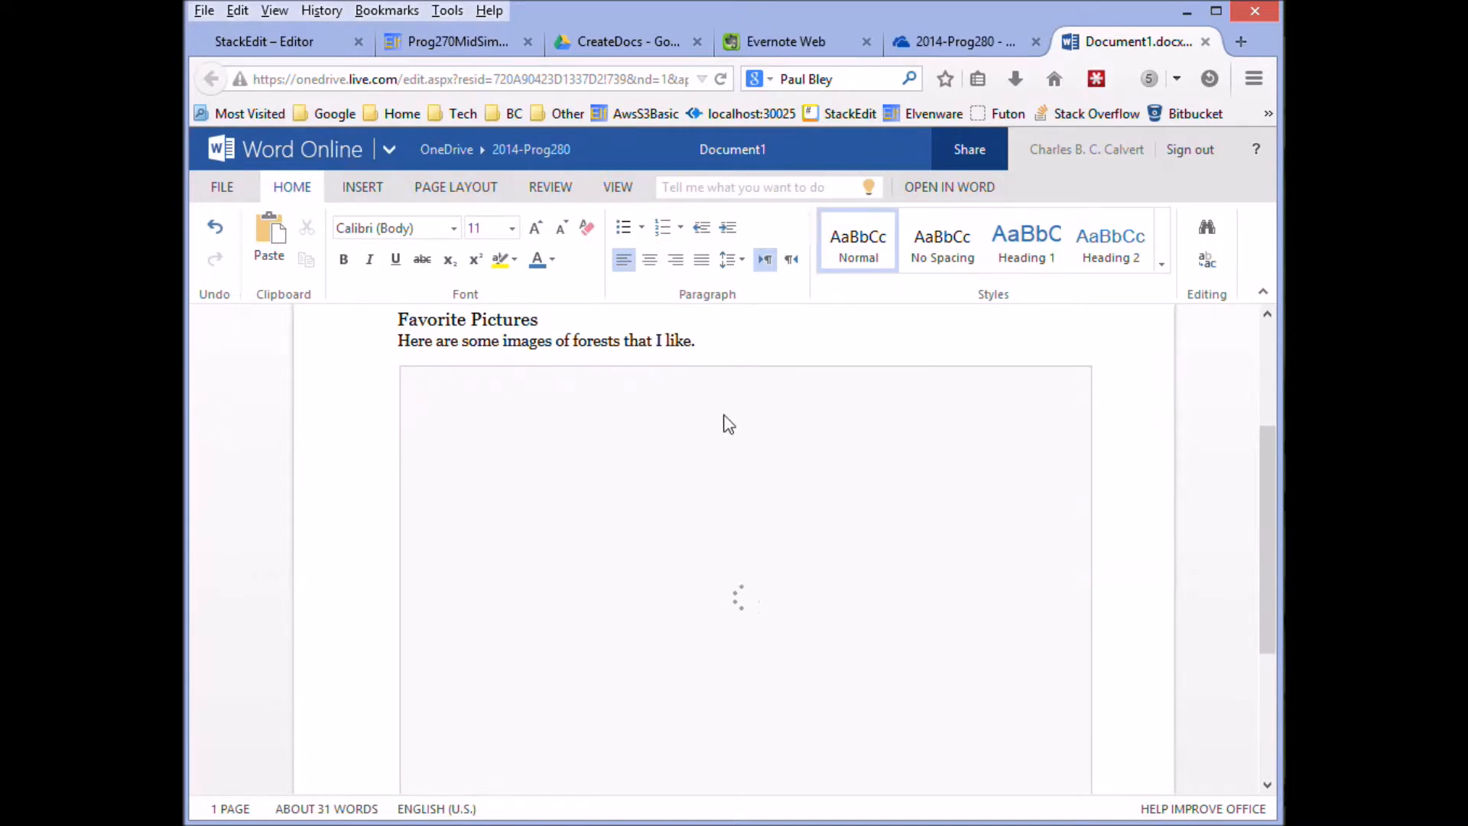
pyautogui.scroll(-2, 727, 424)
pyautogui.scroll(-3, 727, 424)
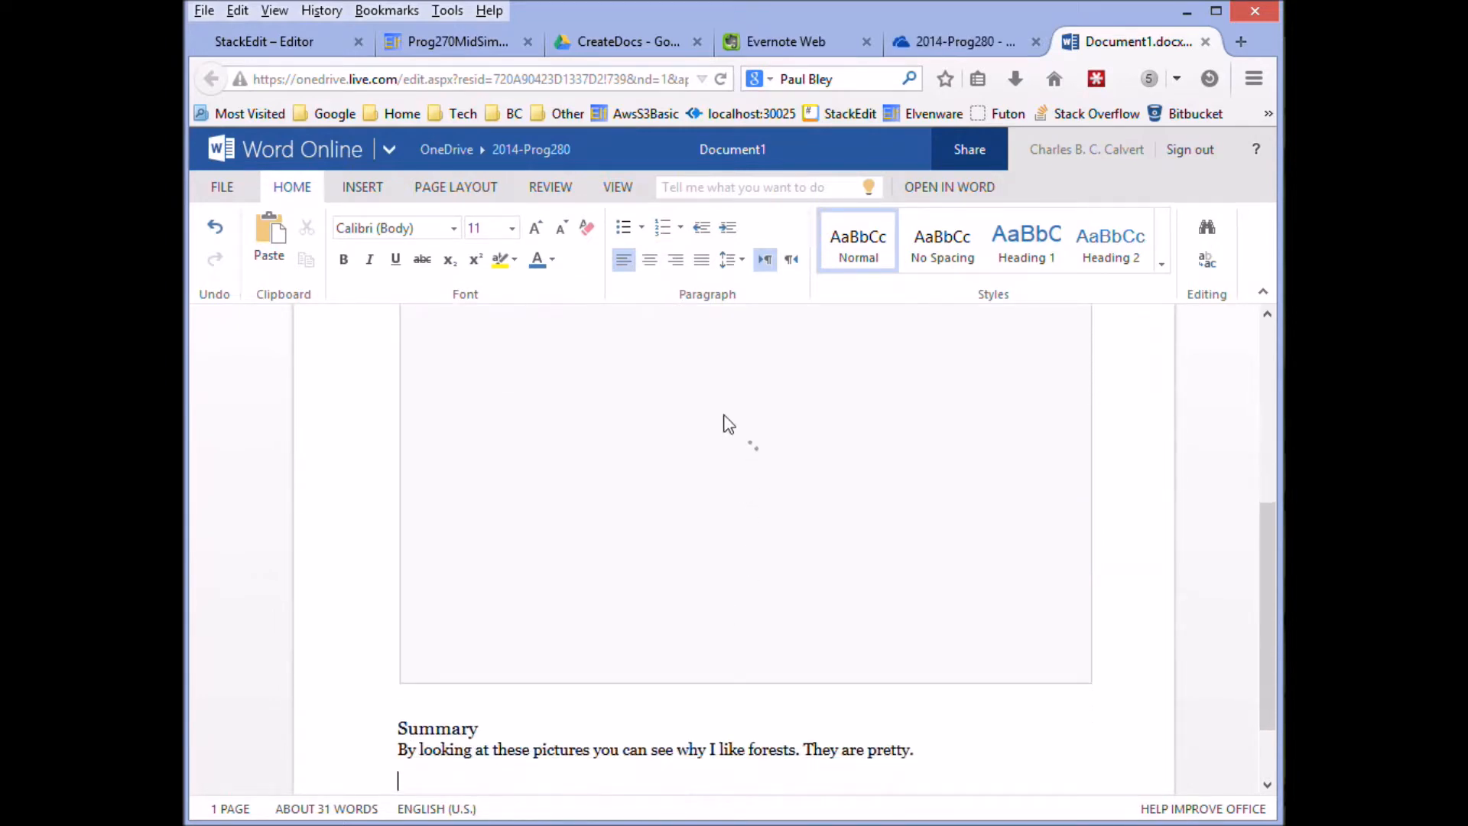
pyautogui.scroll(6, 728, 424)
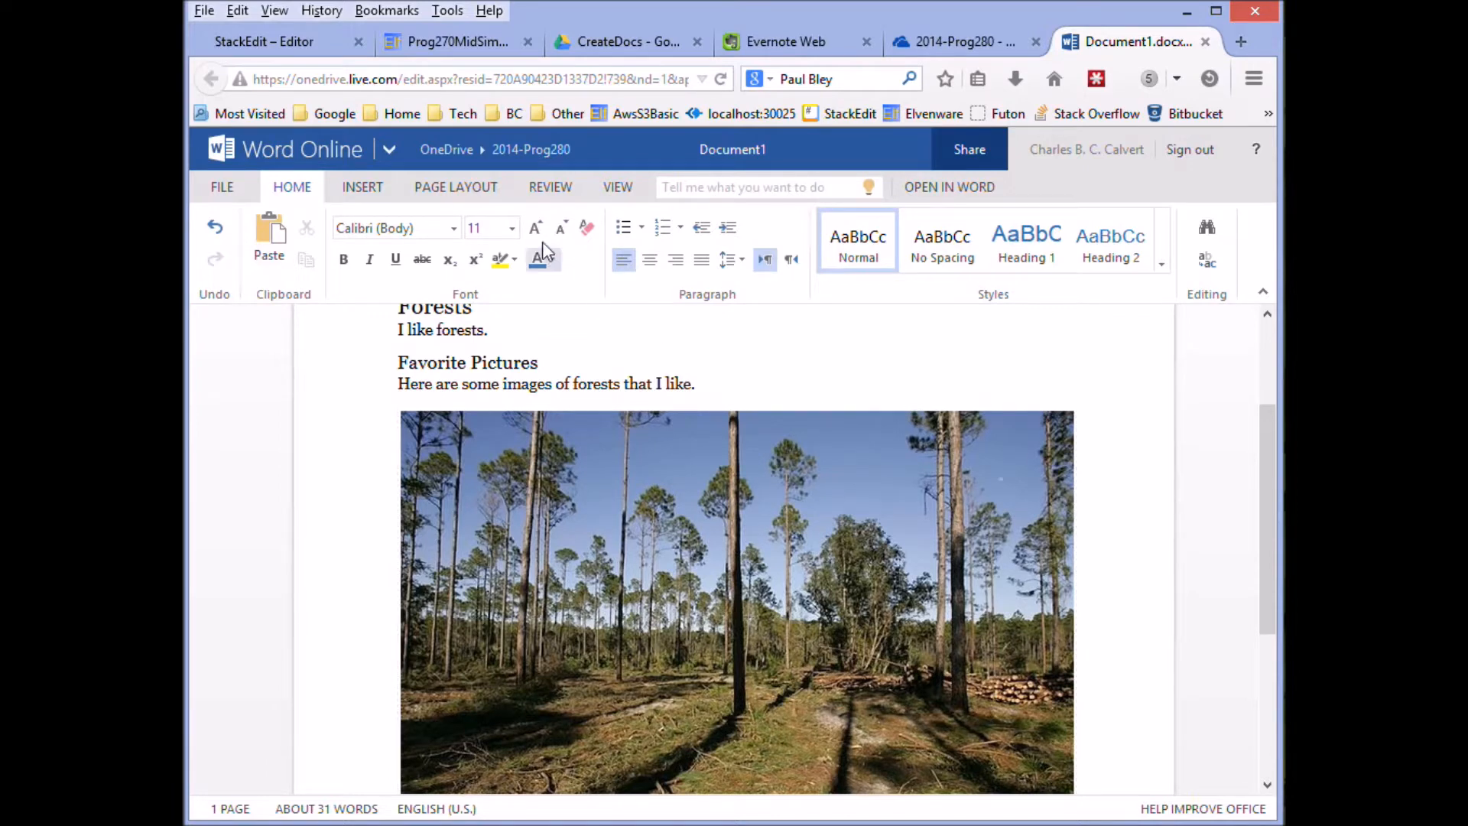
pyautogui.click(369, 191)
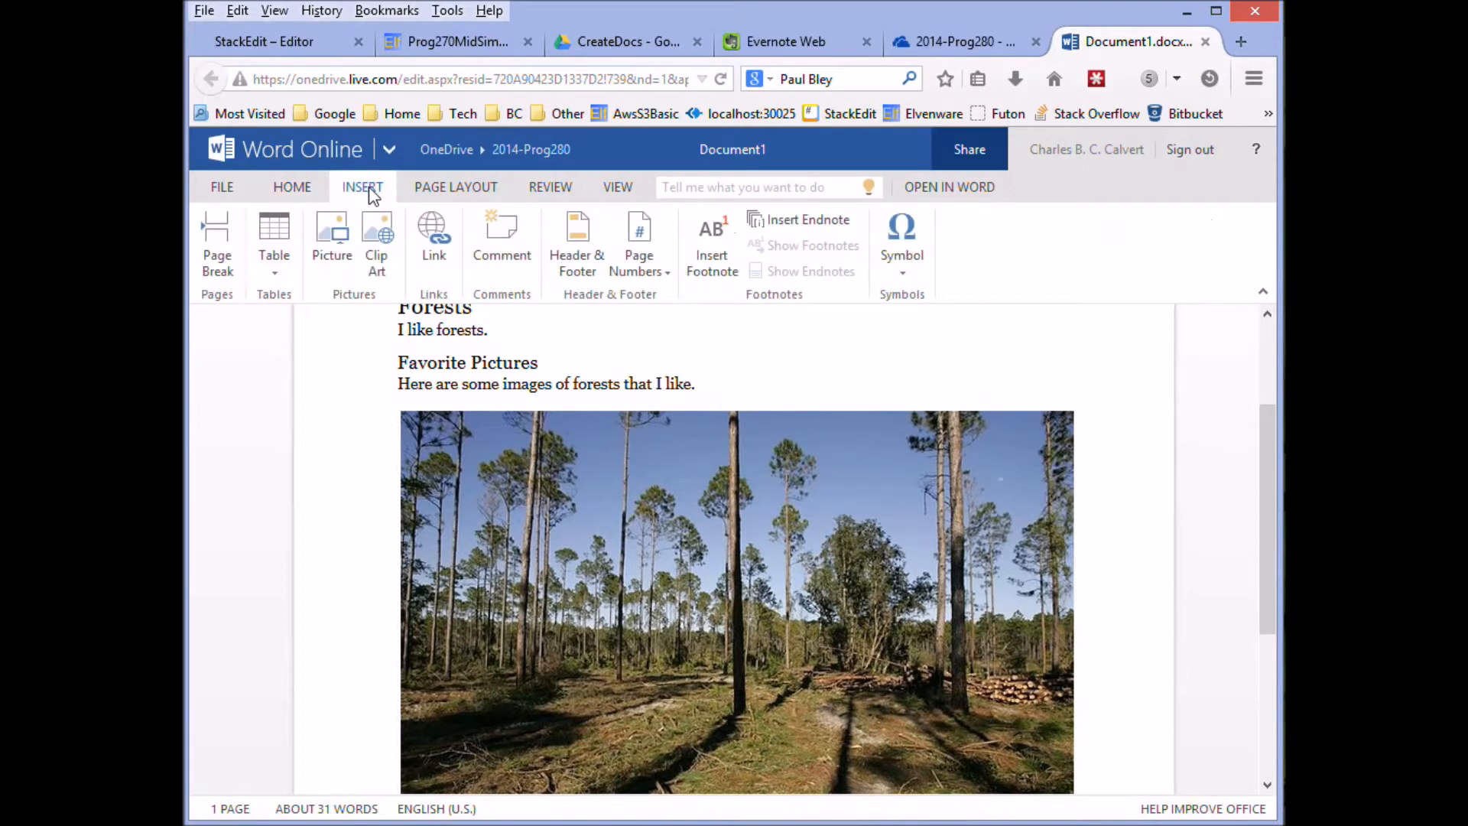
pyautogui.click(335, 240)
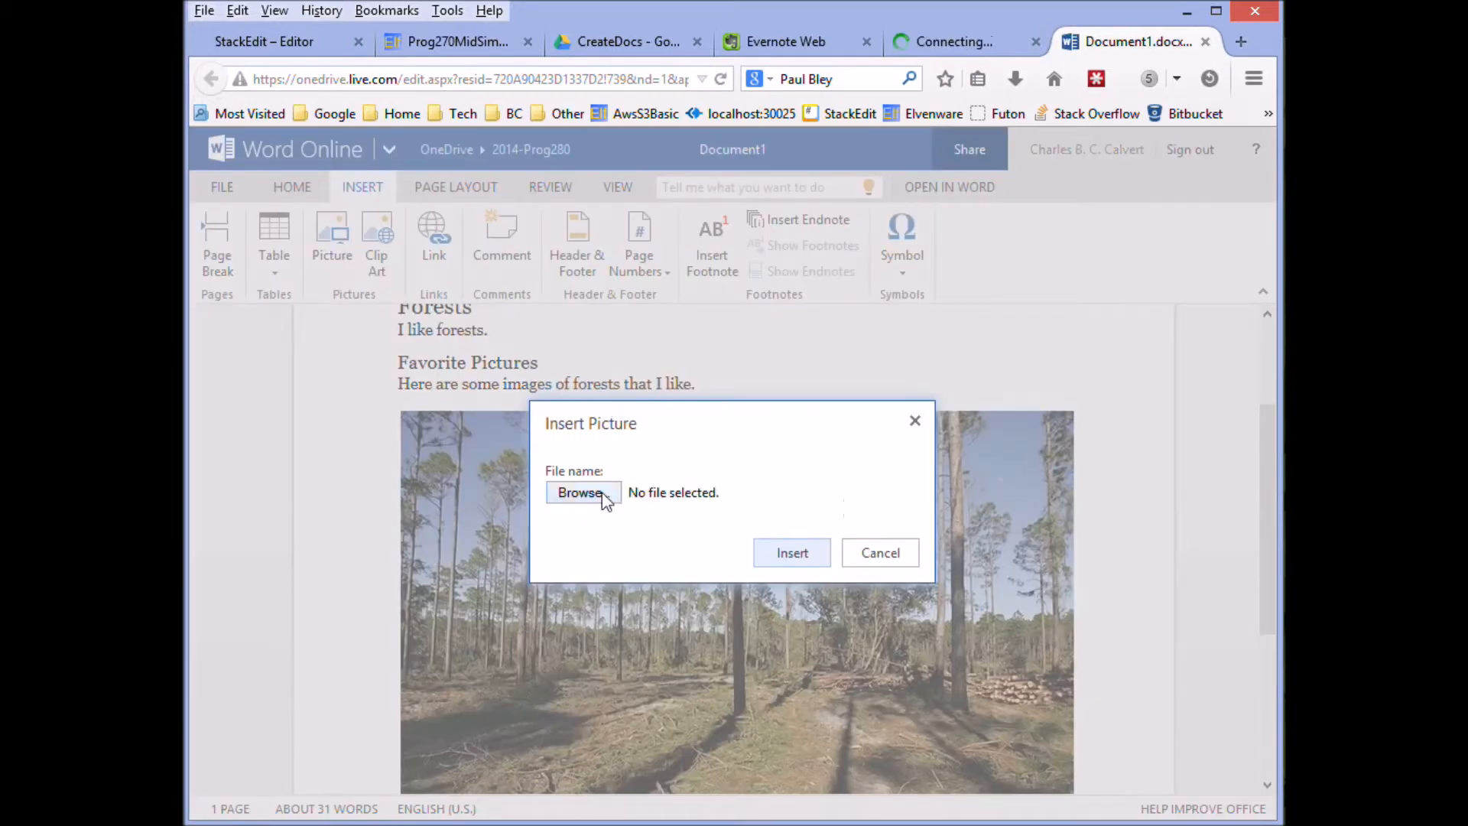
pyautogui.click(873, 554)
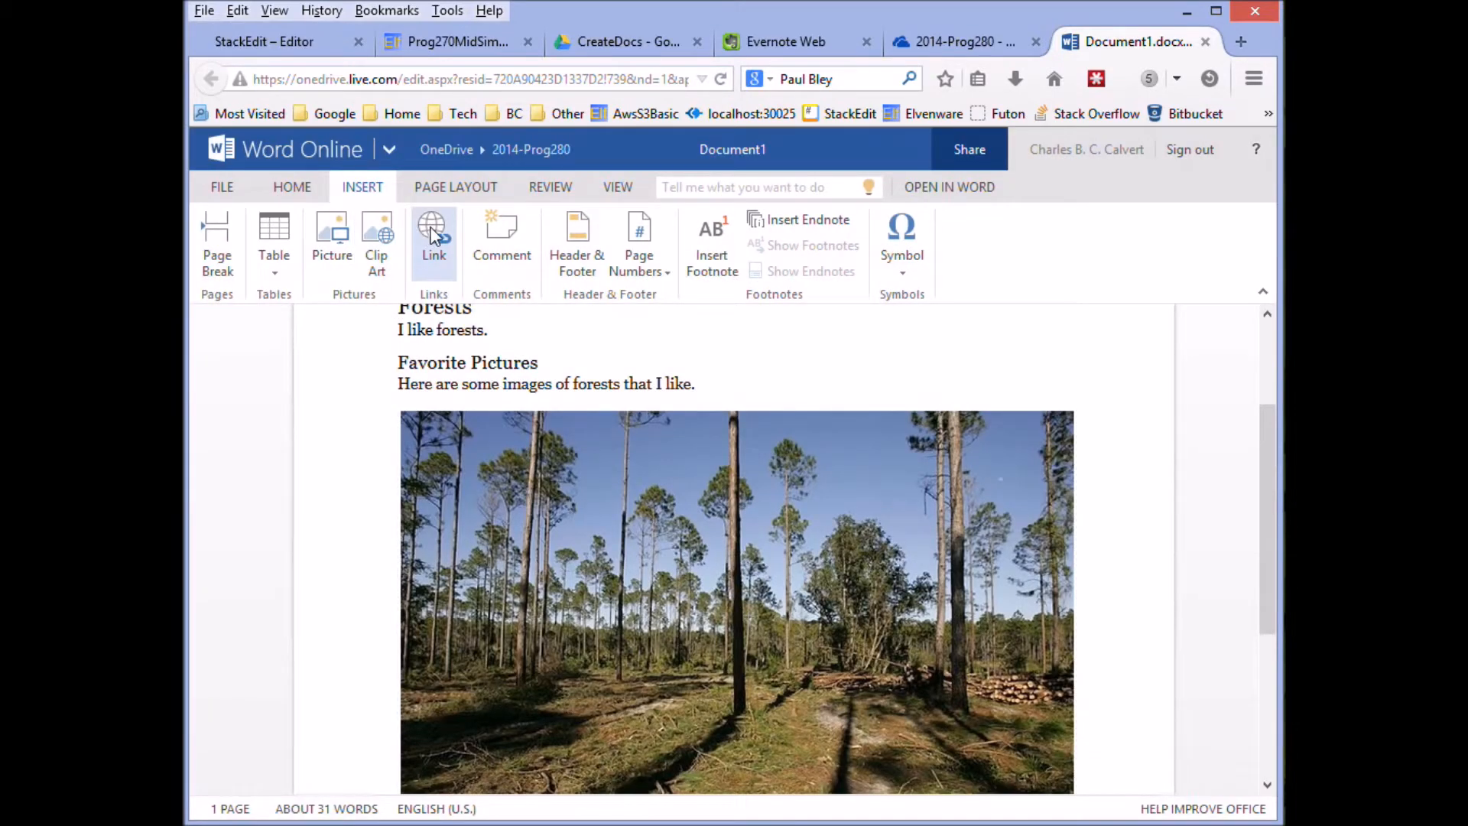
pyautogui.click(366, 238)
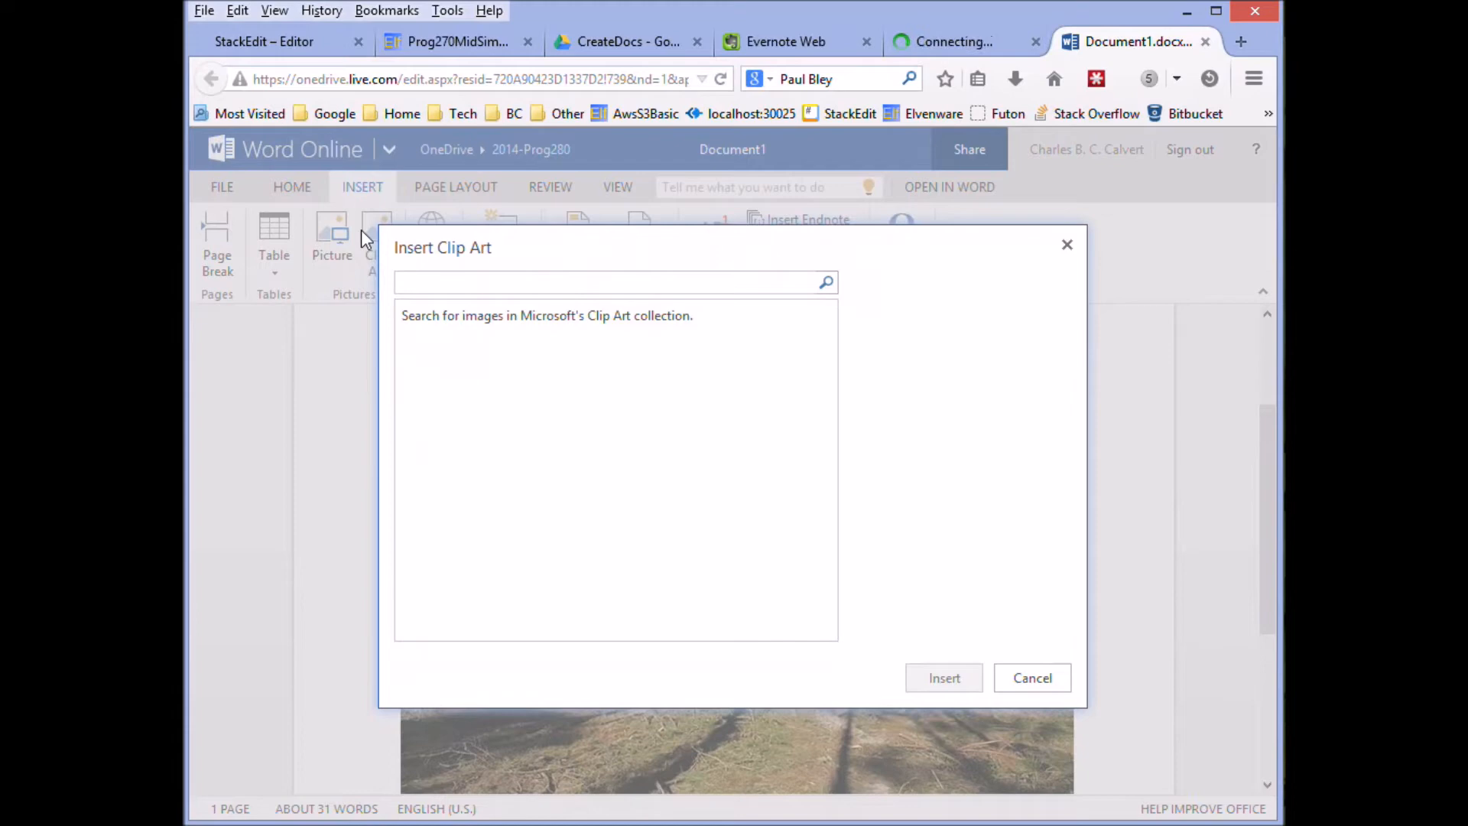
pyautogui.click(1034, 678)
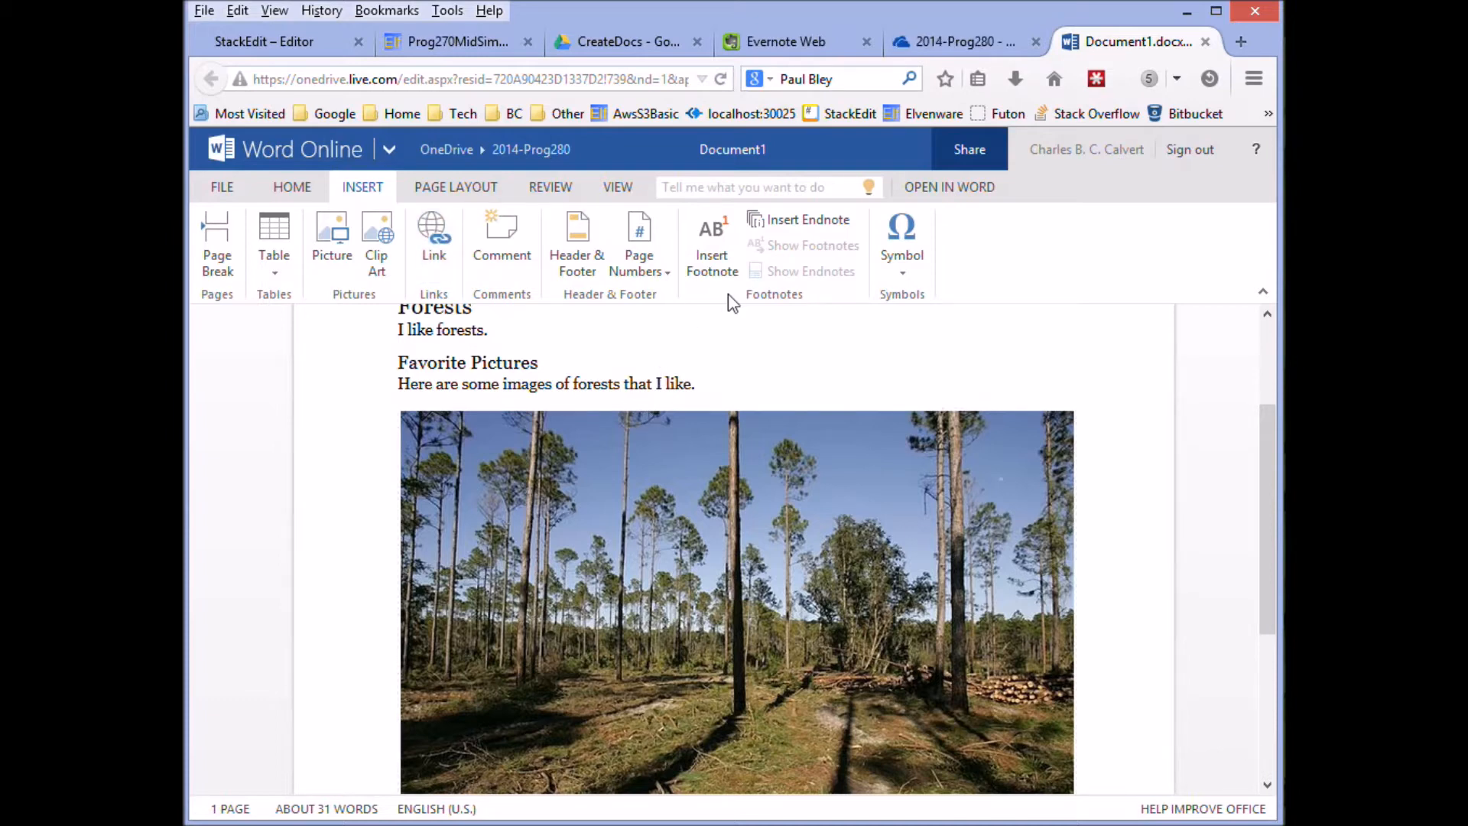
# Review the pasted Forests document in Word Online, Google Drive's CreateDocs folder and the Forests note in Evernote.
pyautogui.scroll(3, 749, 421)
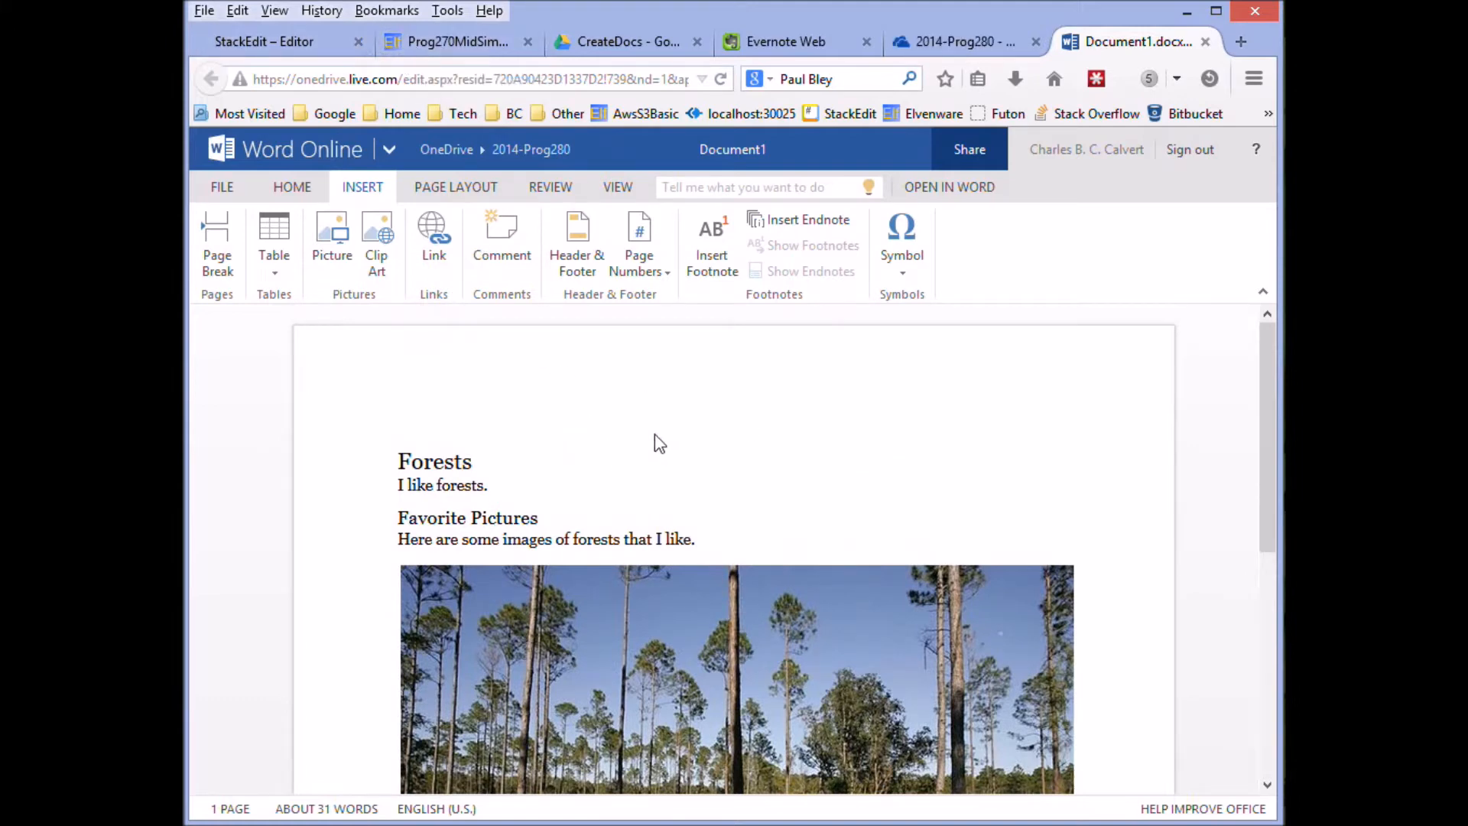
pyautogui.scroll(-5, 680, 425)
pyautogui.scroll(5, 681, 425)
pyautogui.click(627, 49)
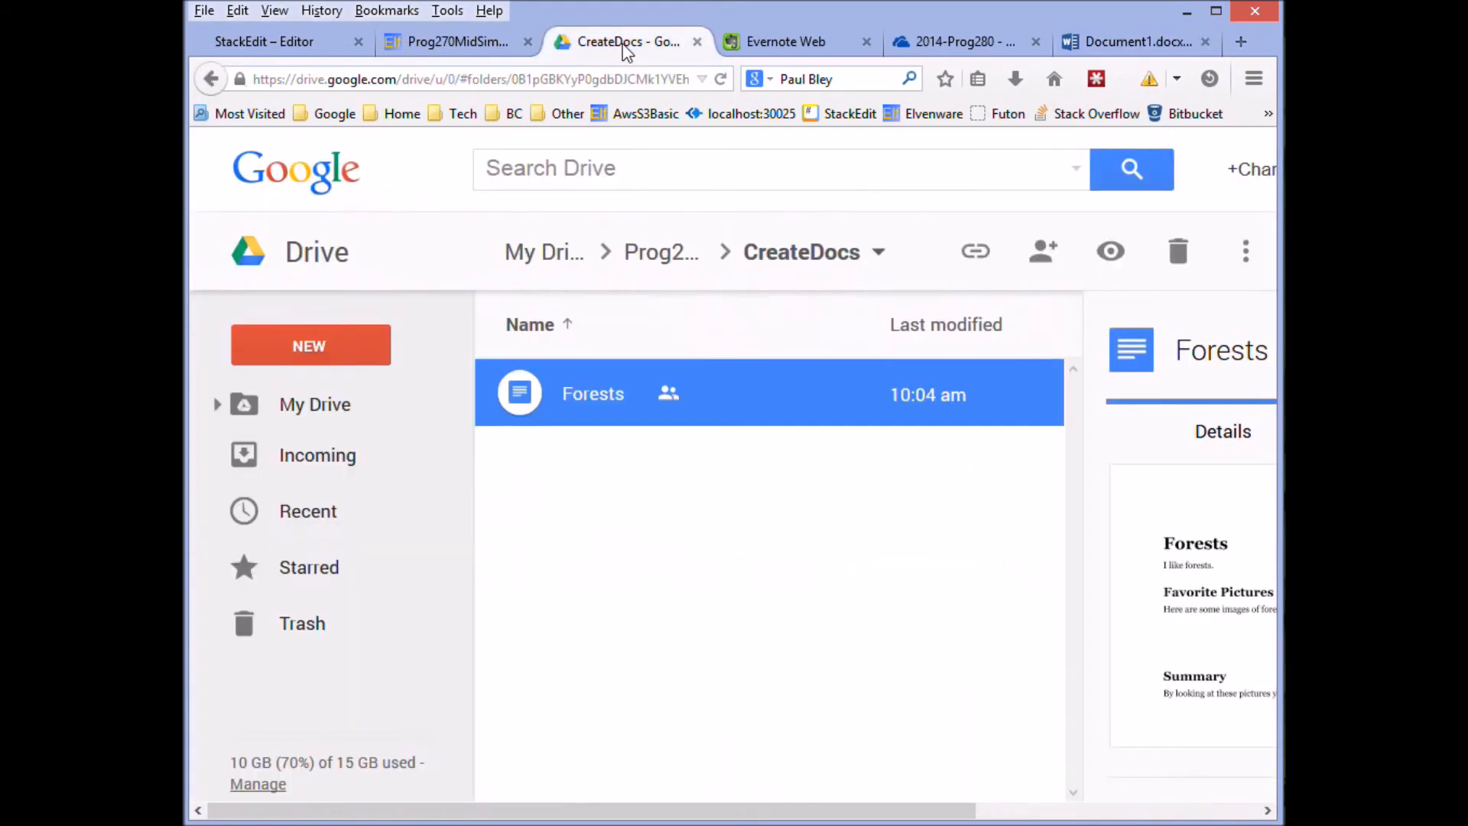
pyautogui.click(789, 44)
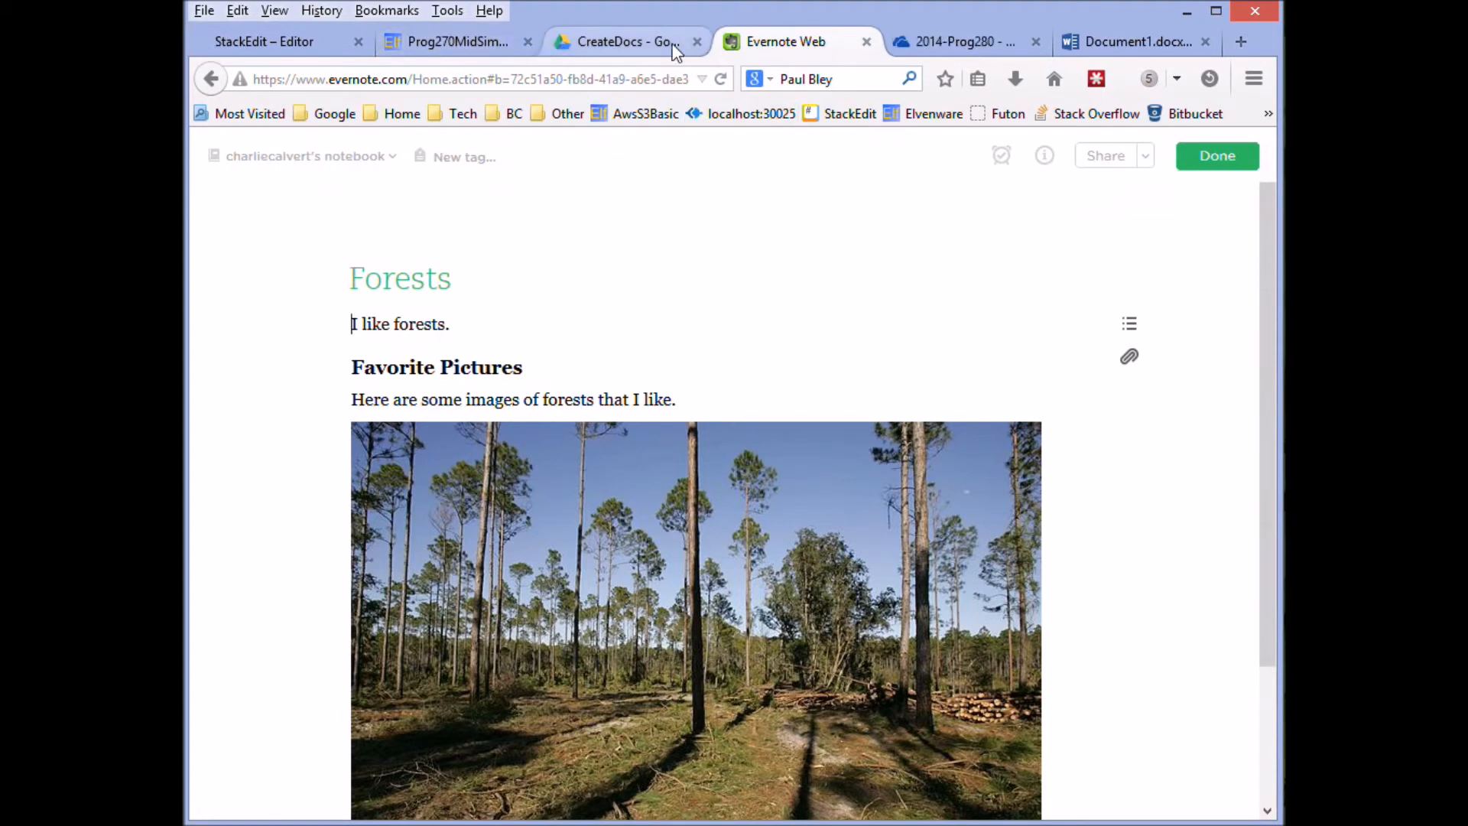
# Switch to the Downloads folder in File Explorer and compress Forests.html and Forests.md into a zip file named Midterm.zip.
pyautogui.hotkey('alt', 'Tab')
pyautogui.hotkey('alt', 'Tab')
pyautogui.hotkey('alt', 'Tab')
pyautogui.hotkey('alt', 'Tab')
pyautogui.hotkey('alt', 'Tab')
pyautogui.hotkey('alt', 'Tab')
pyautogui.hotkey('alt', 'Tab')
pyautogui.hotkey('alt', 'Tab')
pyautogui.hotkey('alt', 'Tab')
pyautogui.hotkey('alt', 'Tab')
pyautogui.hotkey('alt', 'Tab')
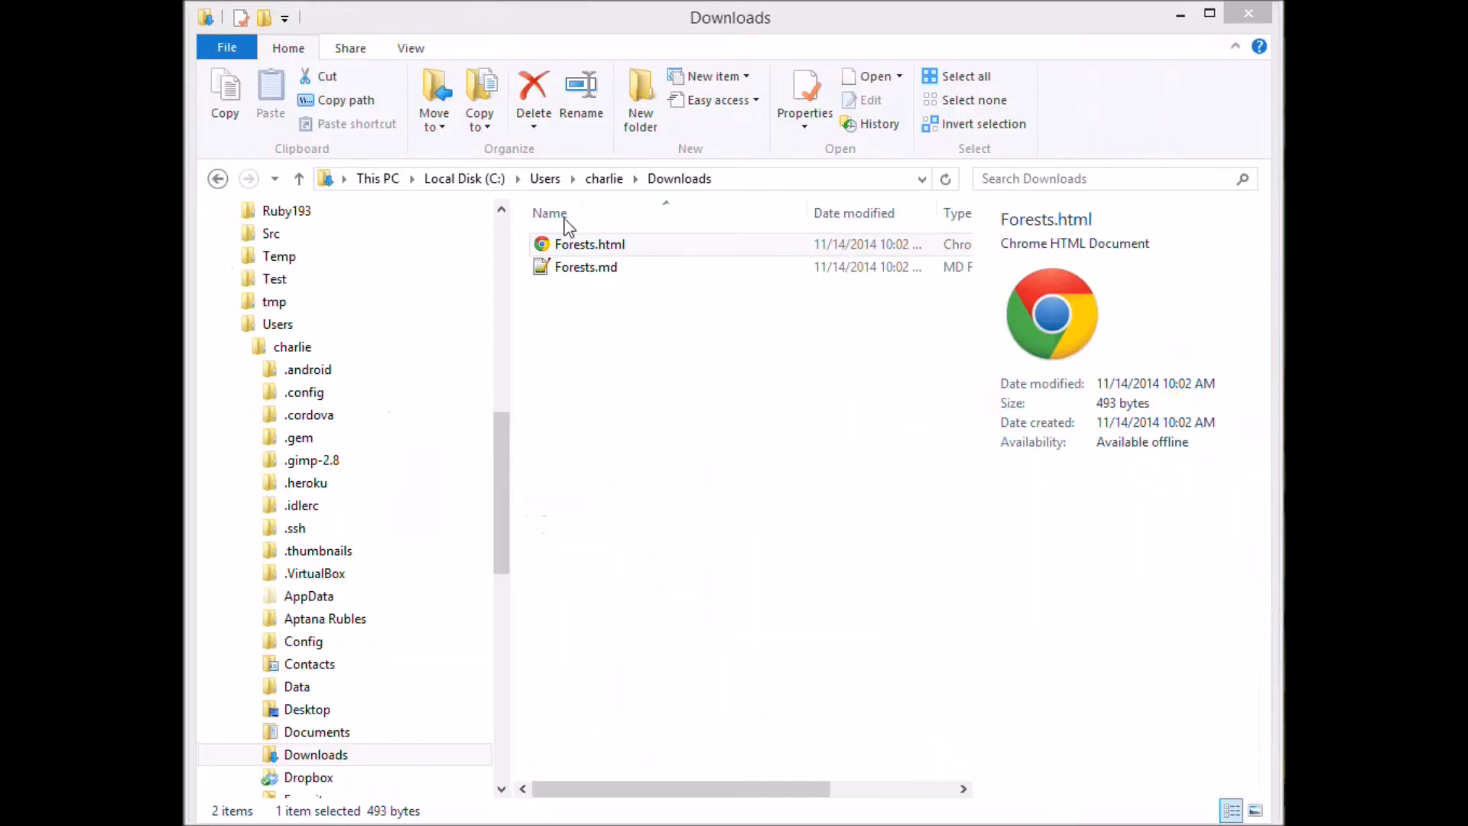
pyautogui.keyDown('shift'); pyautogui.click(587, 268); pyautogui.keyUp('shift')
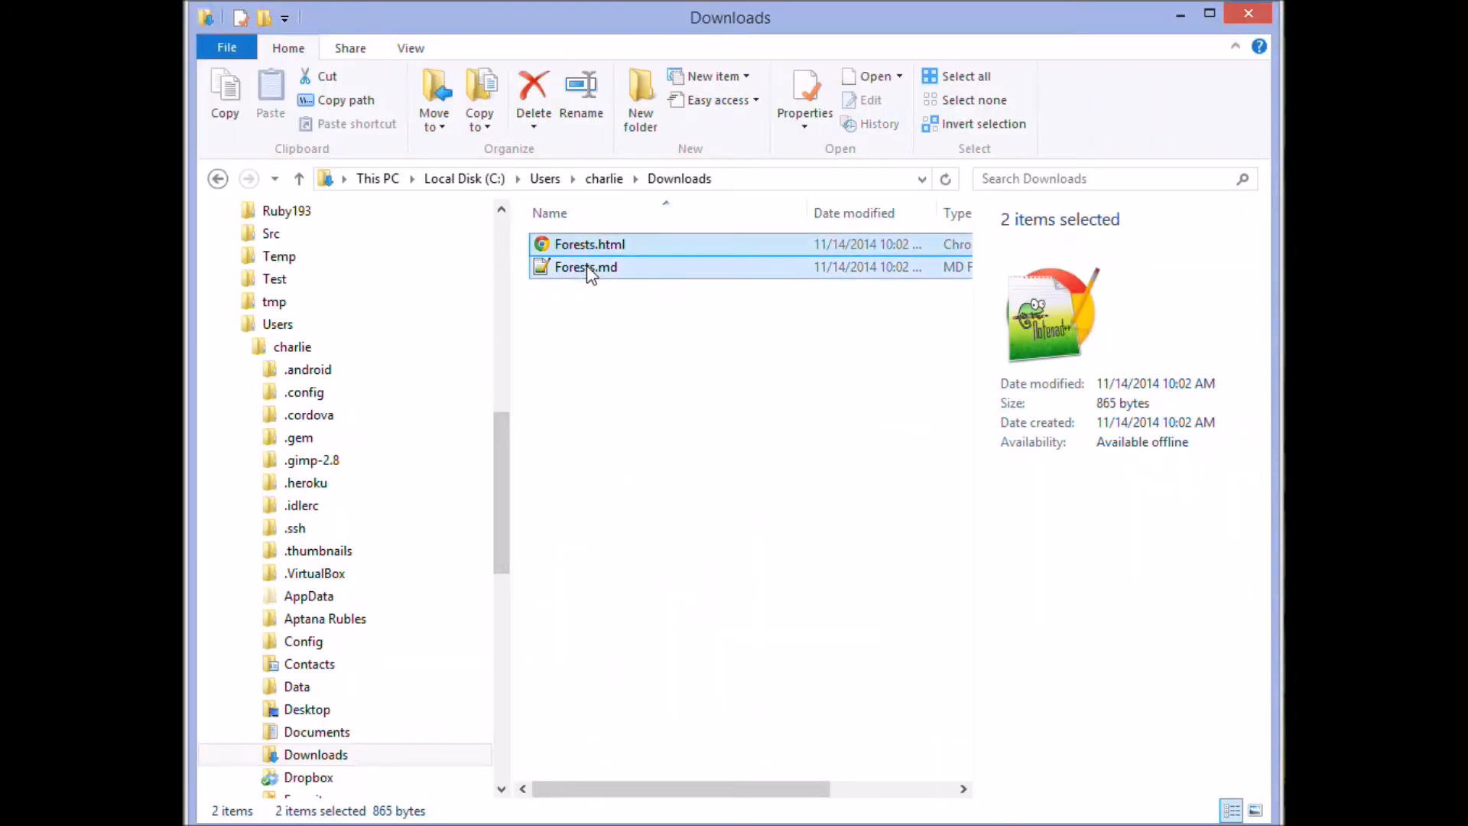
pyautogui.rightClick(588, 266)
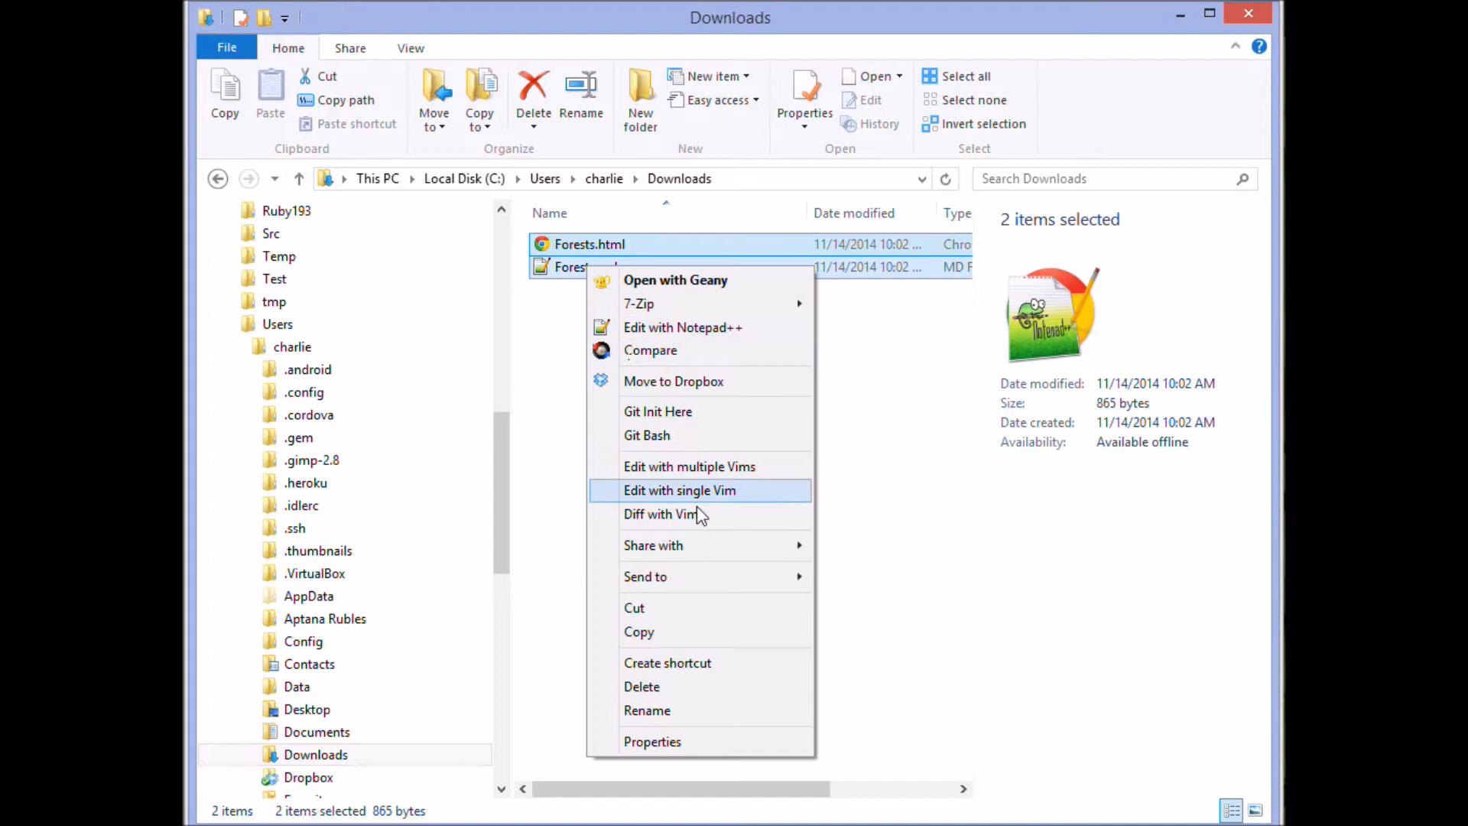
pyautogui.moveTo(708, 577)
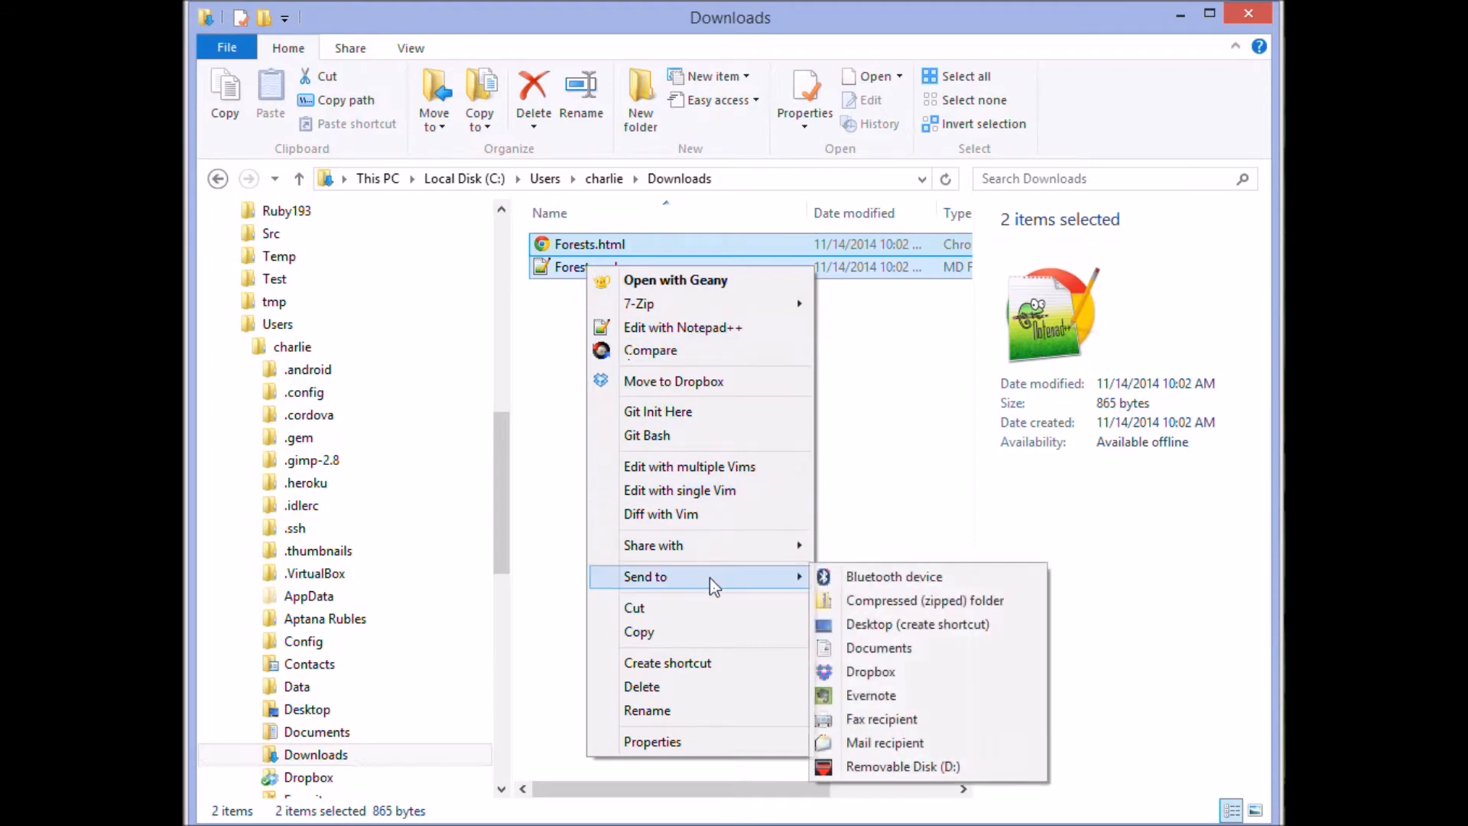
pyautogui.click(872, 601)
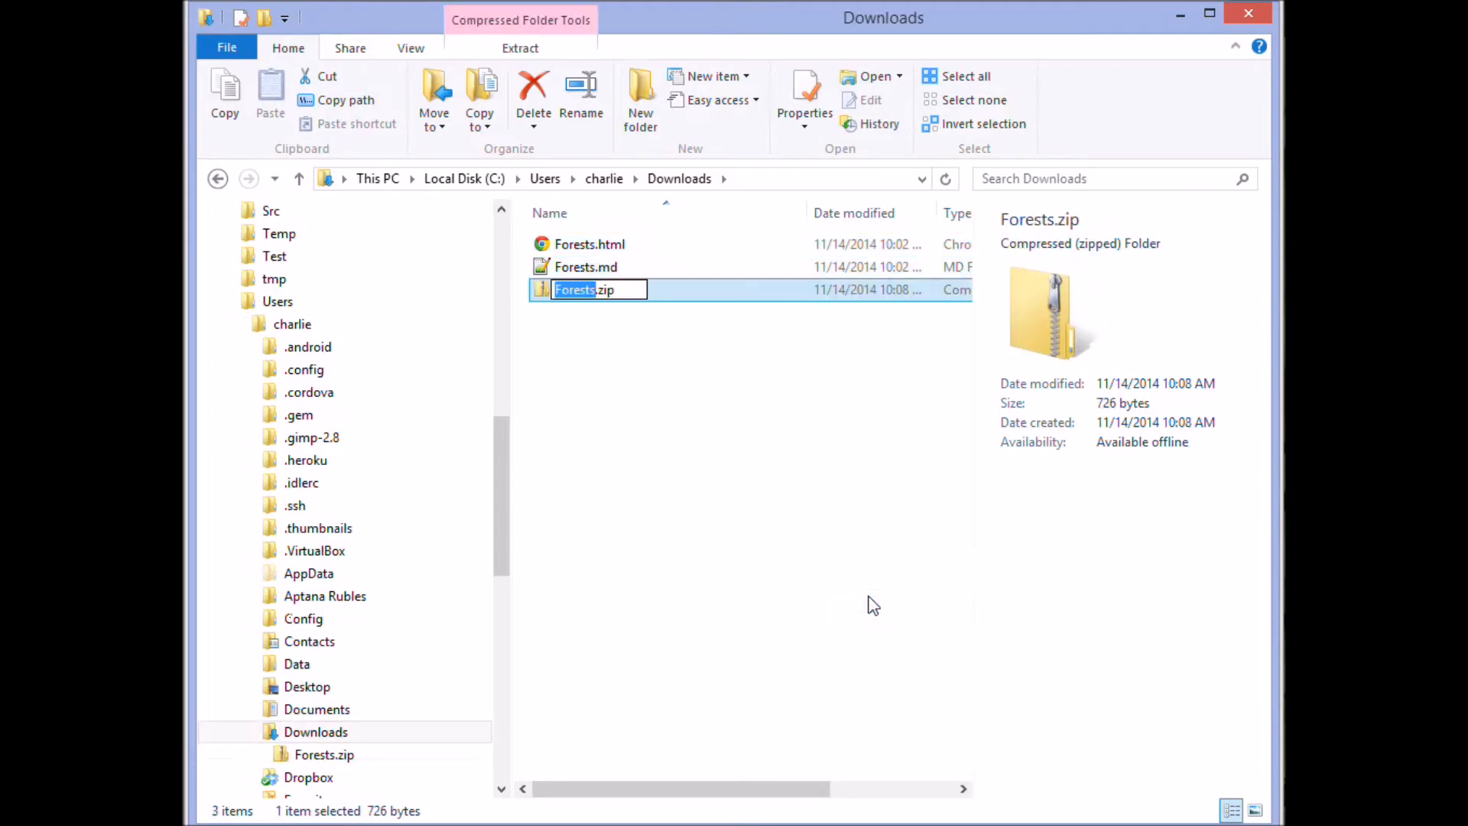
pyautogui.write('Midterm')
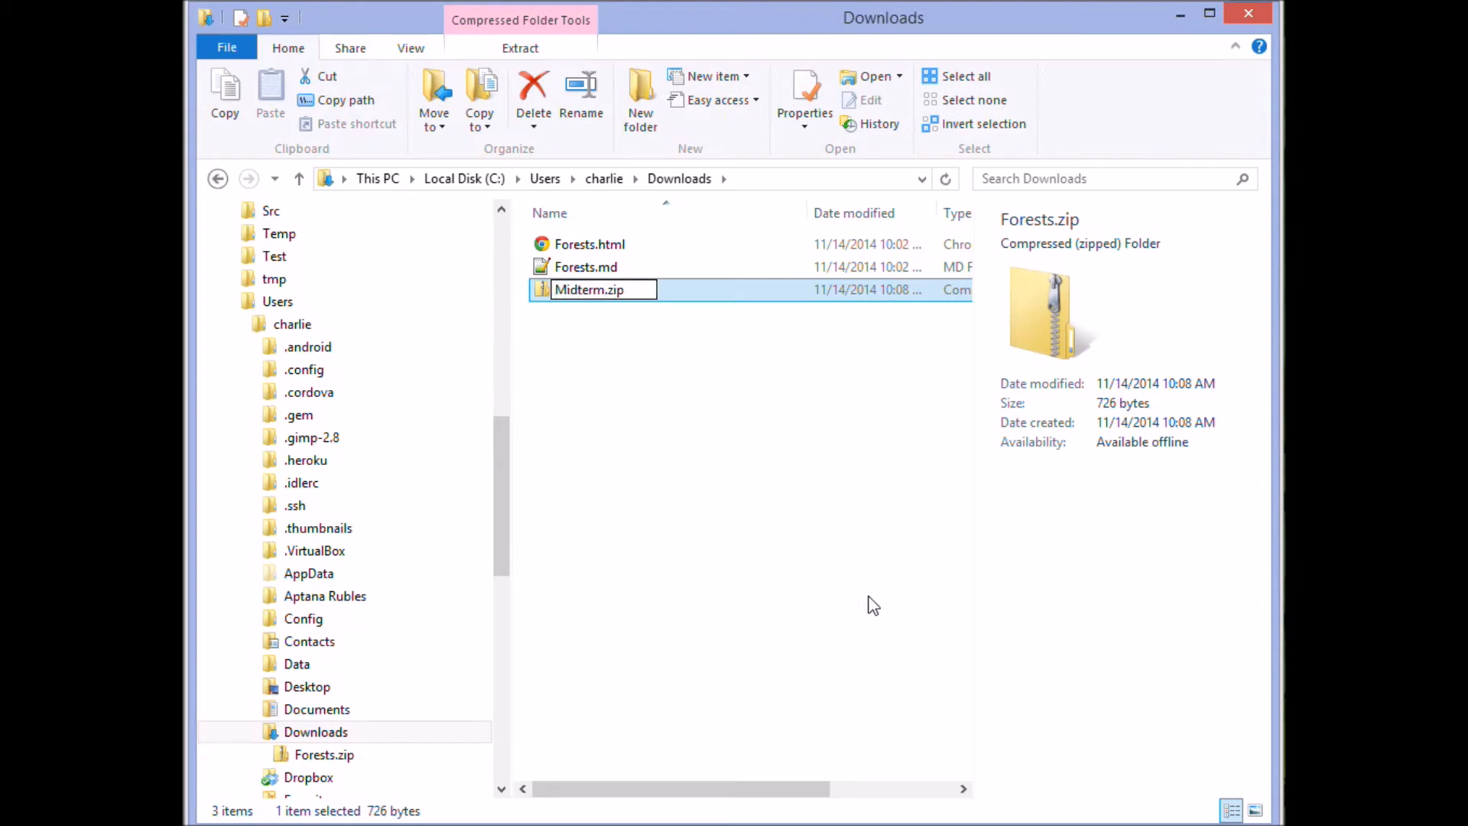
pyautogui.press('Return')
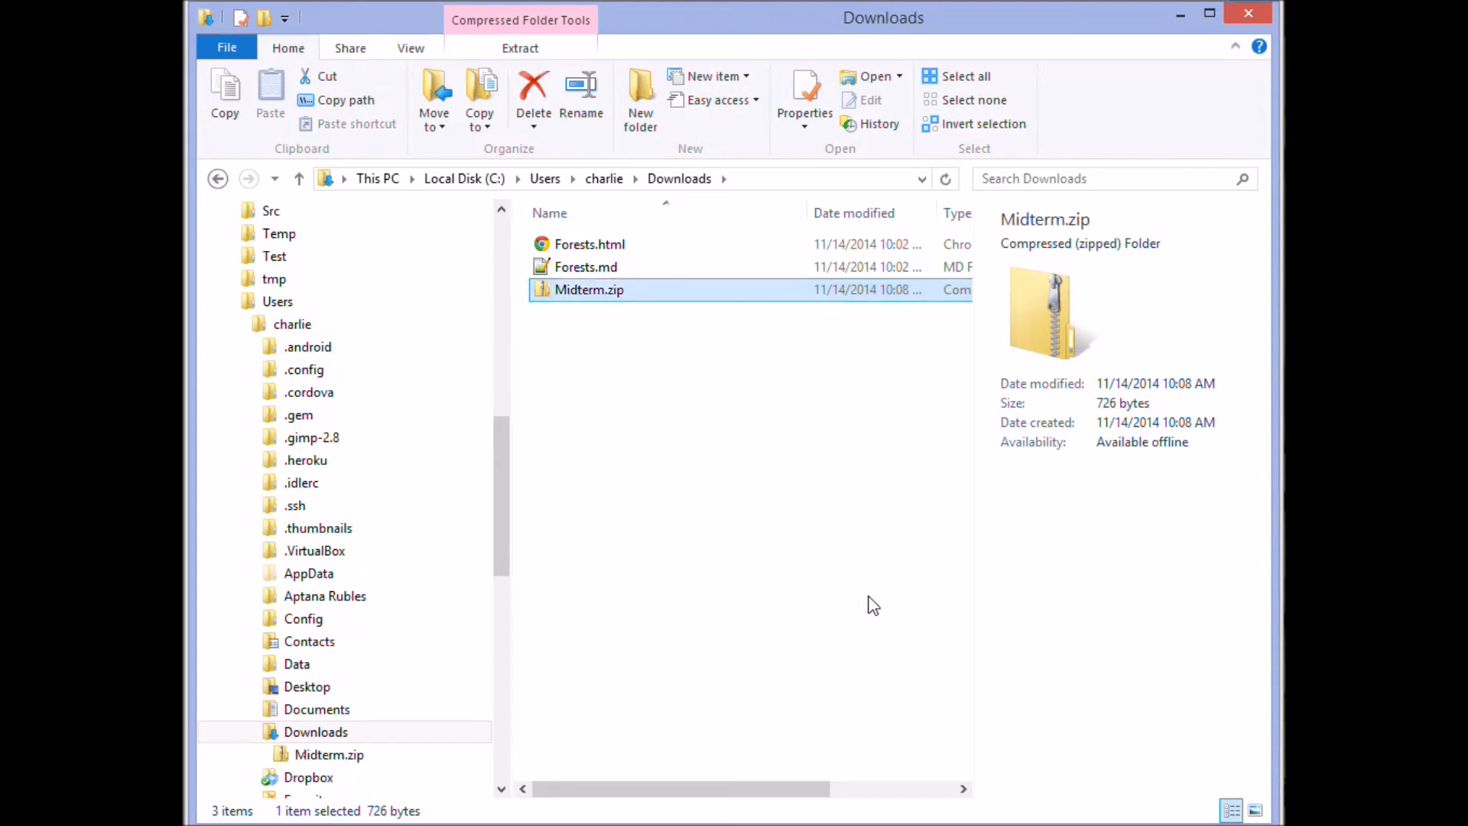
# Rename Midterm.zip by adding an underscore and the student's last name after Midterm.
pyautogui.click(609, 295)
pyautogui.click(608, 290)
pyautogui.write('C')
pyautogui.write('alvert')
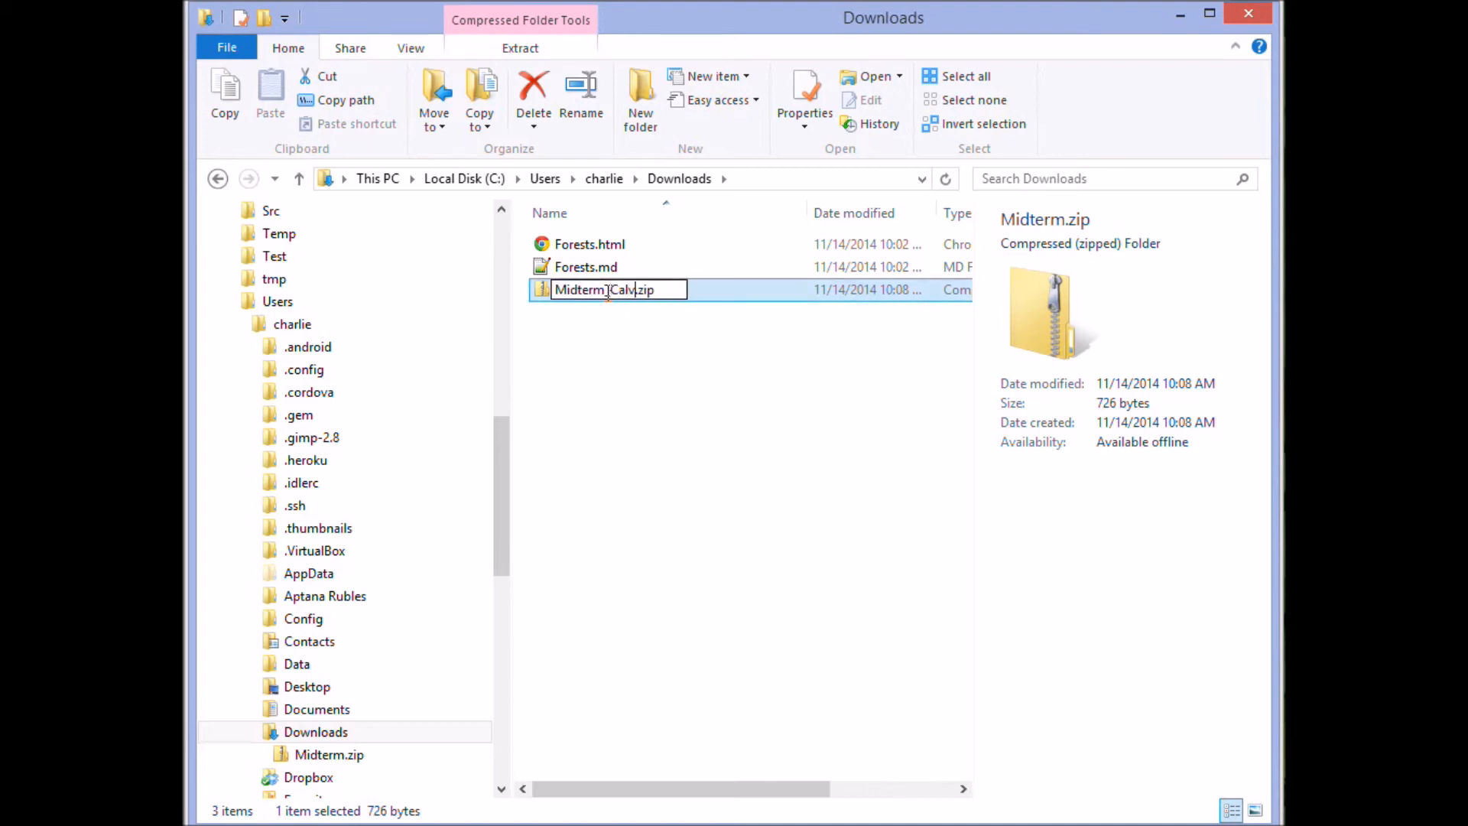
pyautogui.press('Return')
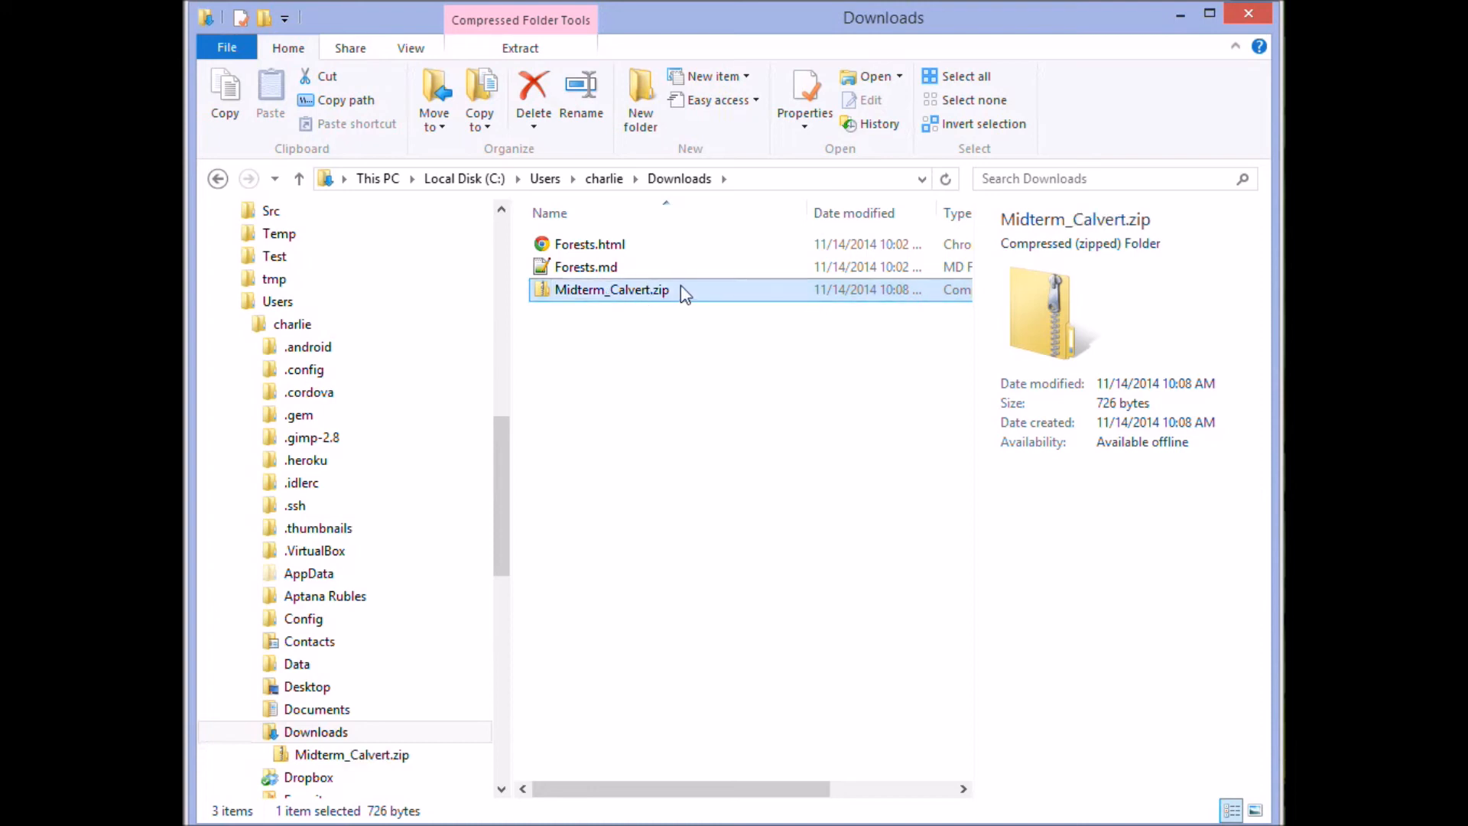